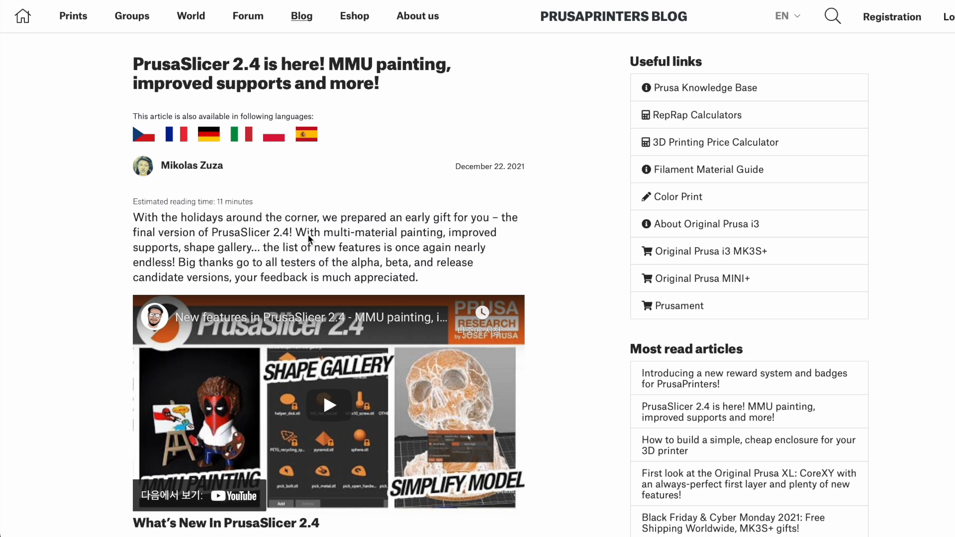
Read the PrusaSlicer 2.4 blog article from the new features list through the Multi-Material Painting section
{"action": "scroll", "coordinate": [307, 234], "scroll_direction": "down", "scroll_amount": 5}
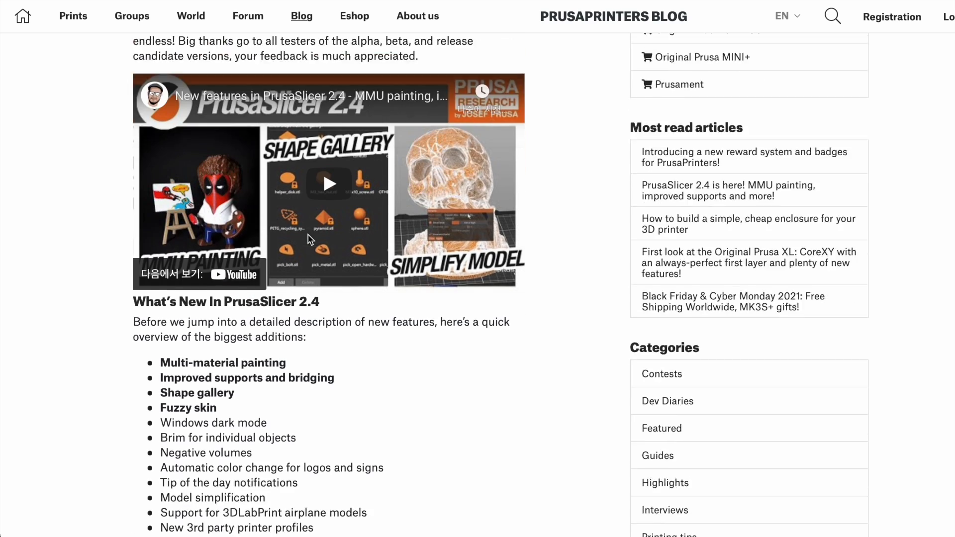
{"action": "scroll", "coordinate": [308, 238], "scroll_direction": "down", "scroll_amount": 1}
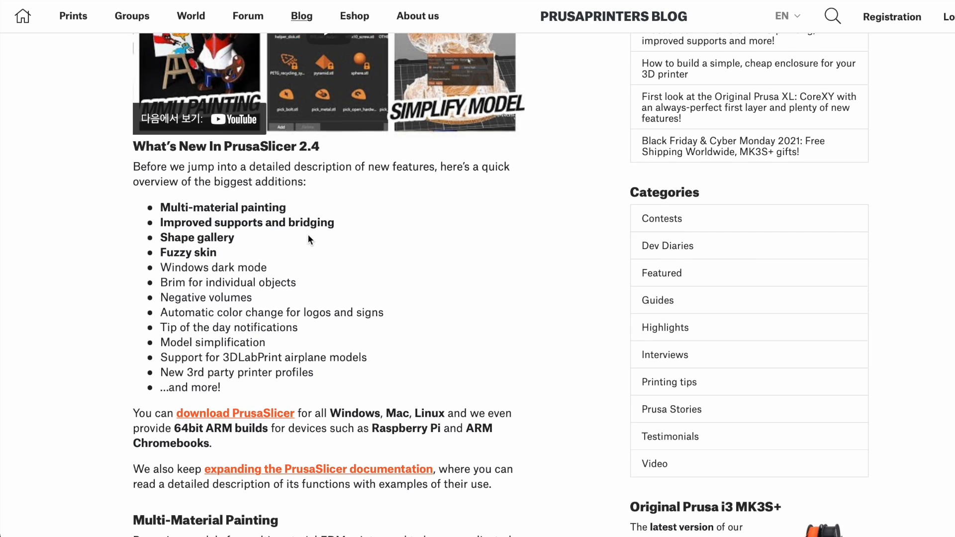
{"action": "scroll", "coordinate": [215, 248], "scroll_direction": "down", "scroll_amount": 1}
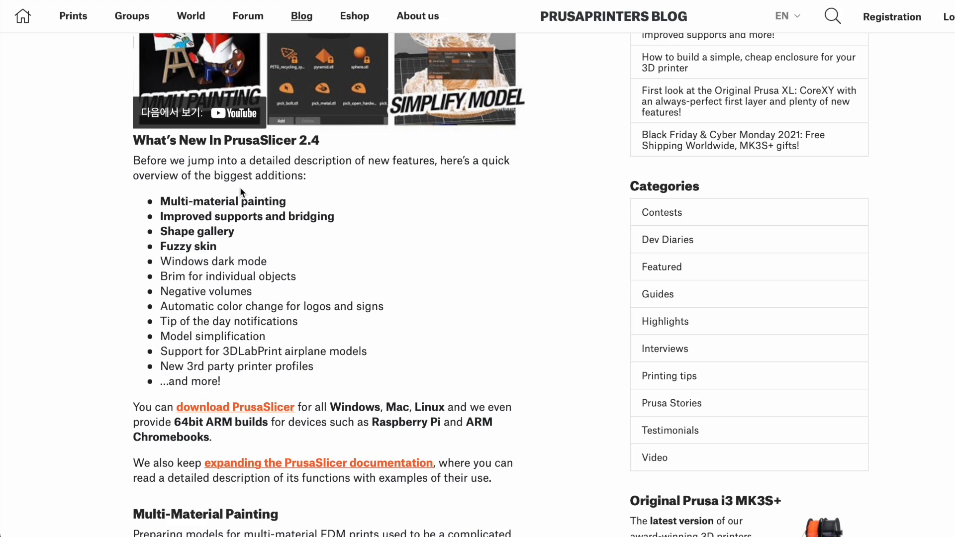
{"action": "scroll", "coordinate": [240, 187], "scroll_direction": "down", "scroll_amount": 3}
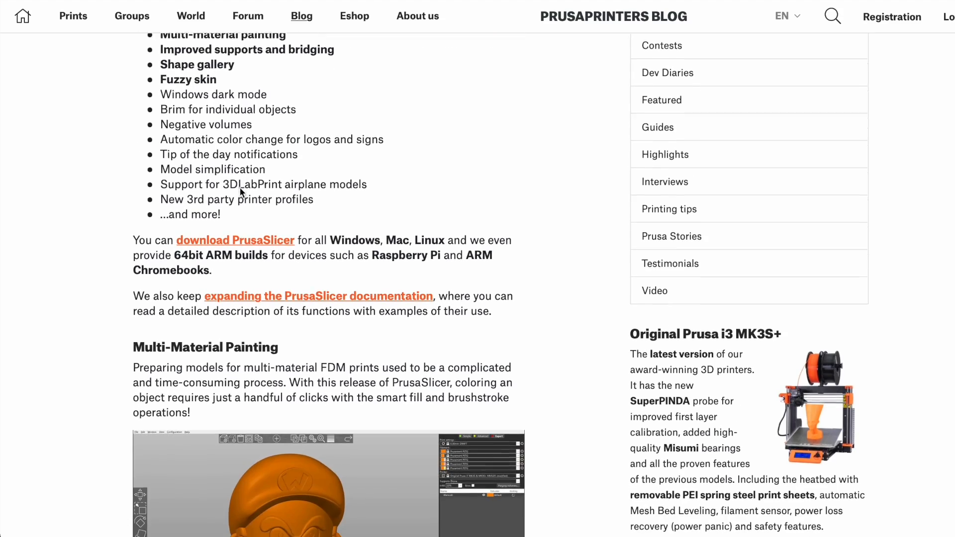
{"action": "scroll", "coordinate": [240, 187], "scroll_direction": "down", "scroll_amount": 3}
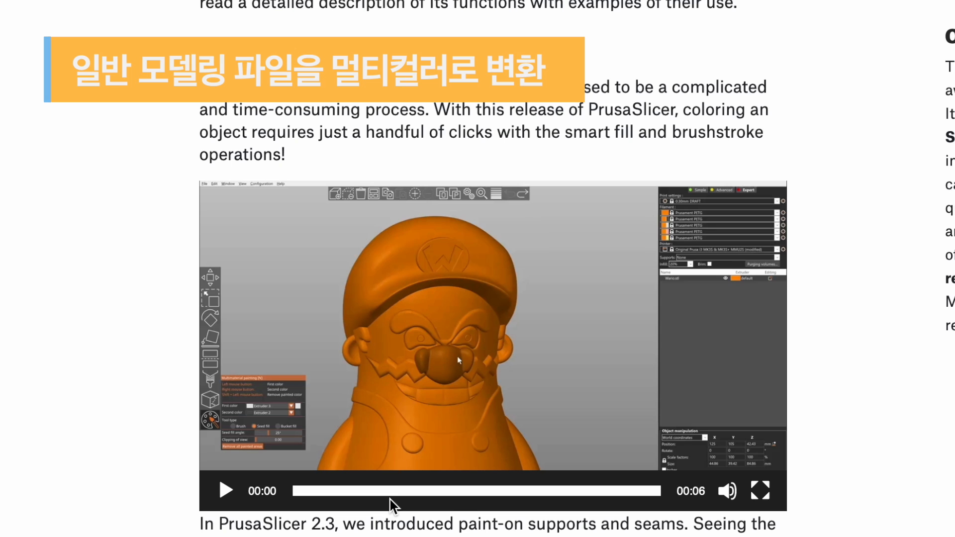
{"action": "scroll", "coordinate": [390, 500], "scroll_direction": "down", "scroll_amount": 3}
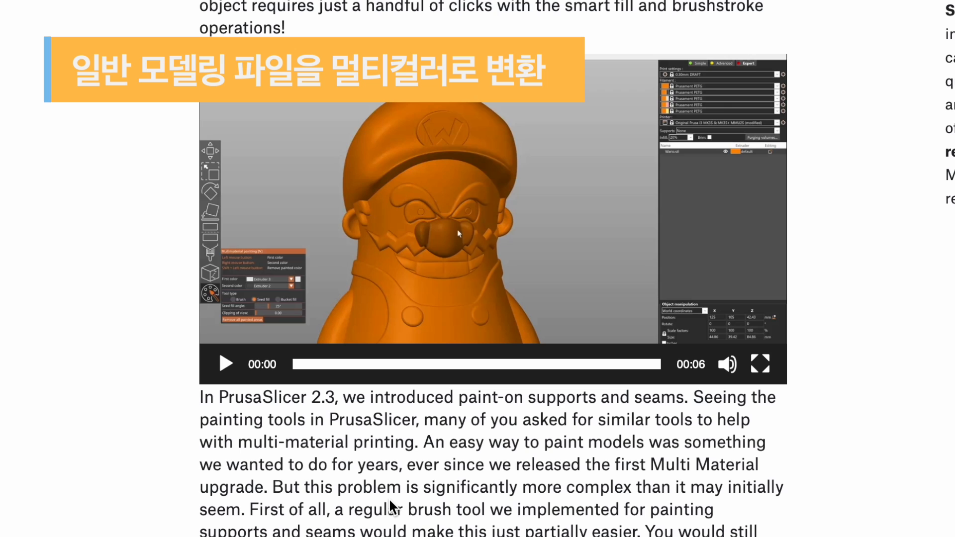
{"action": "scroll", "coordinate": [390, 501], "scroll_direction": "down", "scroll_amount": 10}
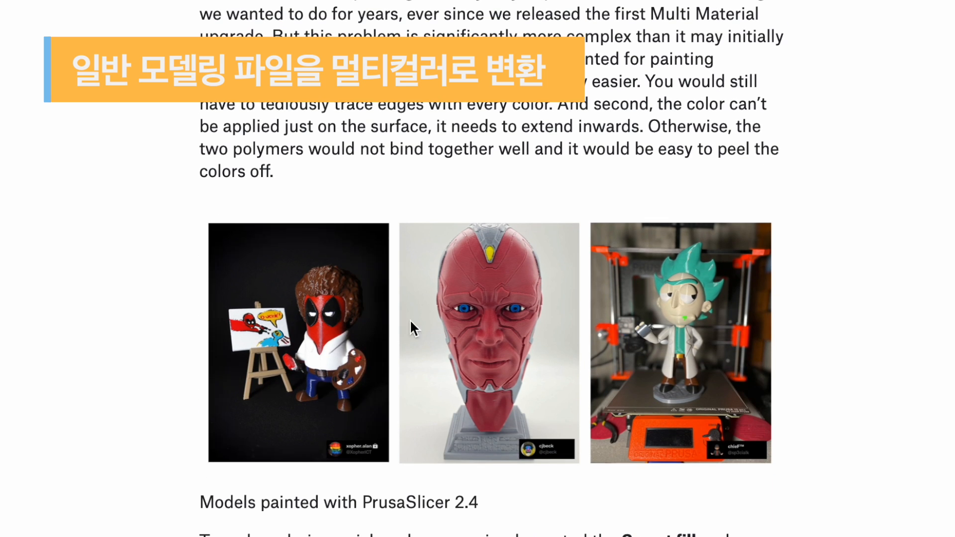
{"action": "scroll", "coordinate": [400, 401], "scroll_direction": "down", "scroll_amount": 1}
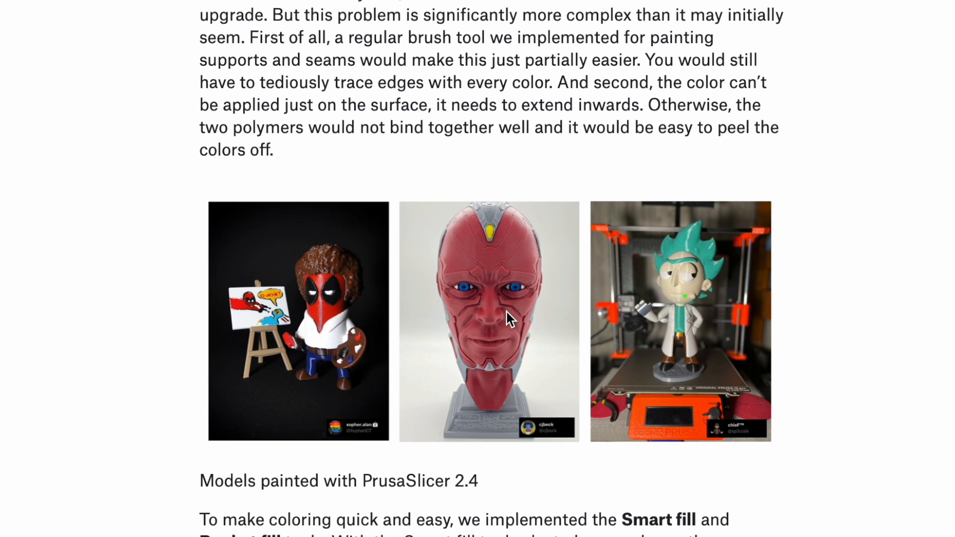
{"action": "scroll", "coordinate": [506, 312], "scroll_direction": "down", "scroll_amount": 2}
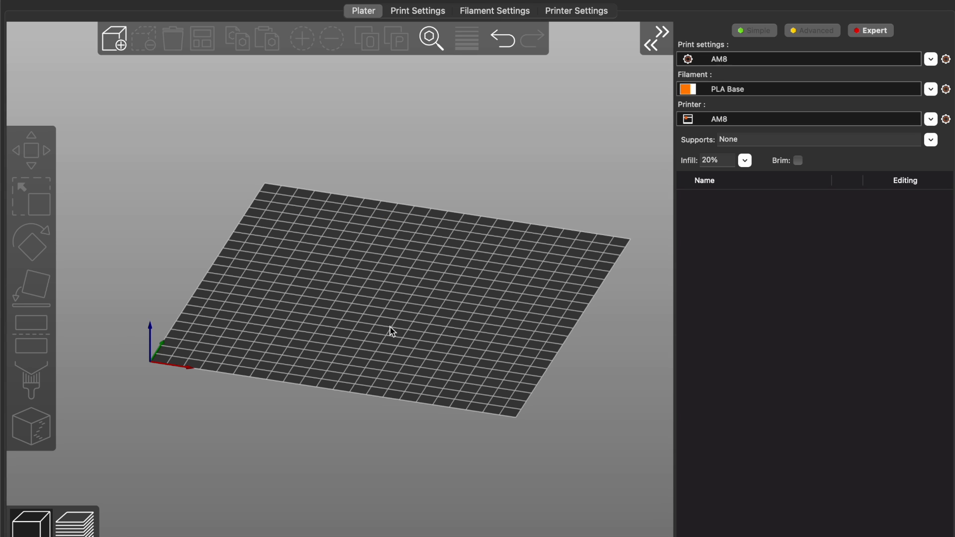
Switch to PrusaSlicer and select the BumbleBeeColor printer preset
{"action": "left_click_drag", "start_coordinate": [390, 330], "coordinate": [365, 335]}
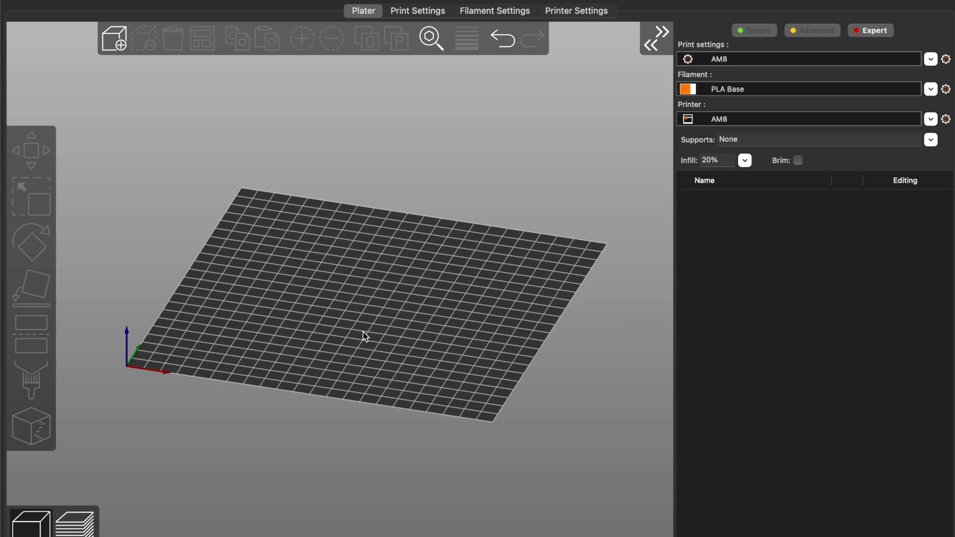
{"action": "left_click", "coordinate": [931, 119]}
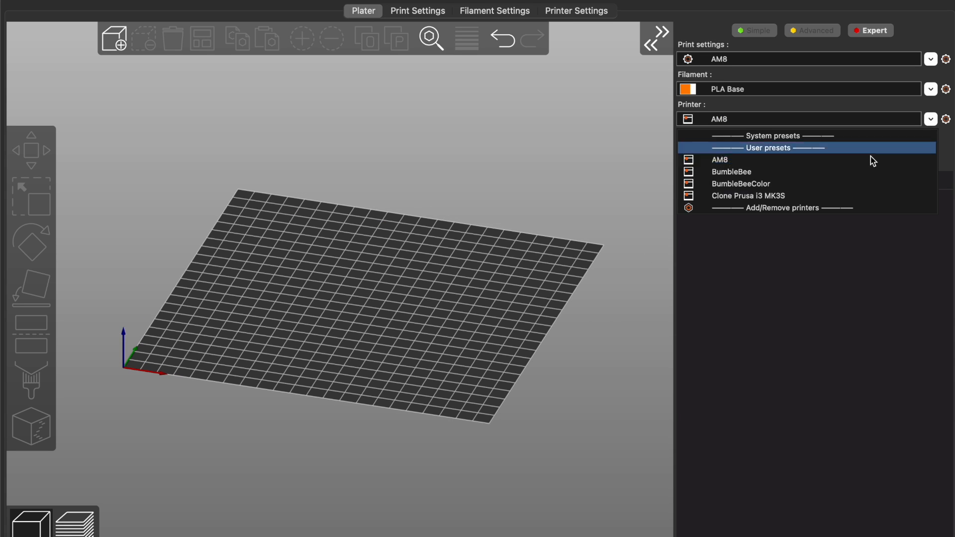
{"action": "left_click", "coordinate": [804, 188]}
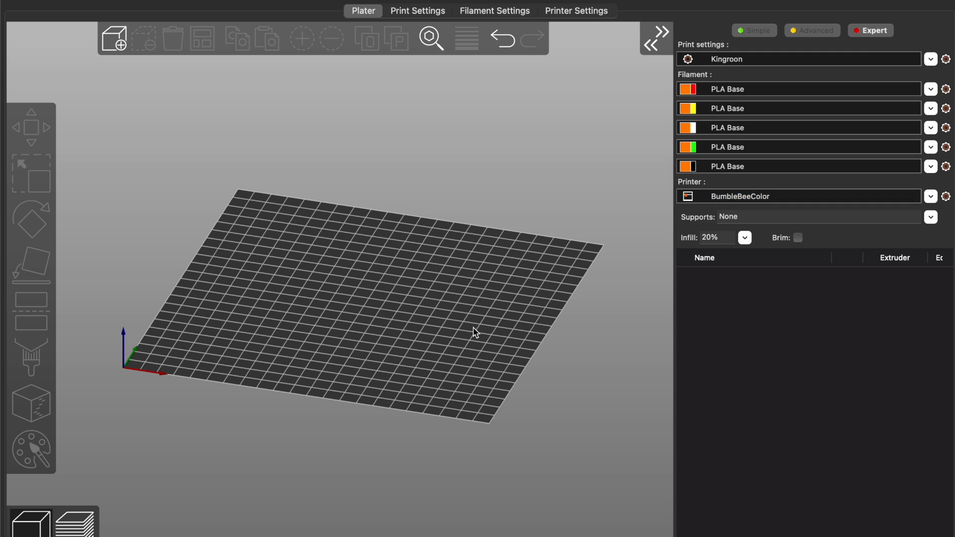
{"action": "left_click_drag", "start_coordinate": [473, 332], "coordinate": [434, 341]}
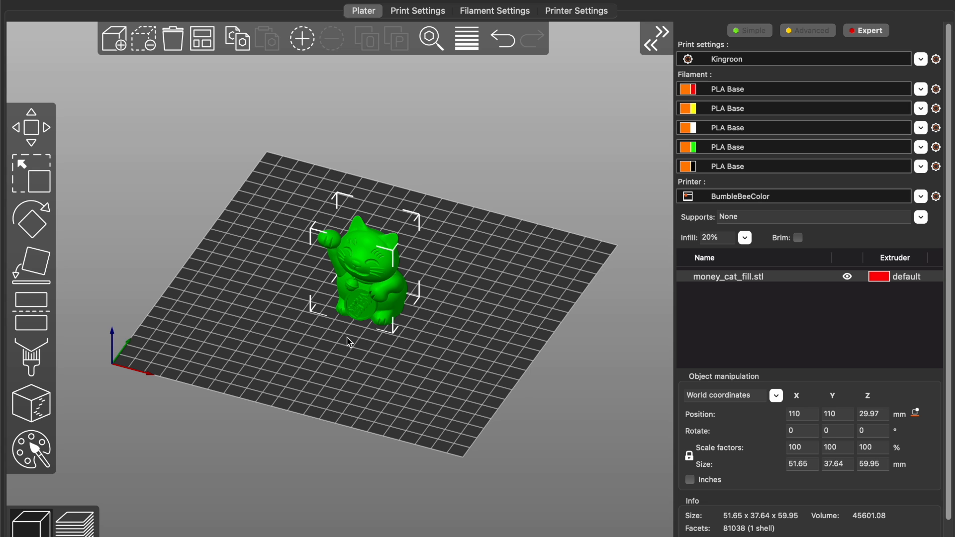
Examine the cat model up close and check the extruder count in the printer's general capabilities
{"action": "scroll", "coordinate": [454, 246], "scroll_direction": "up", "scroll_amount": 10}
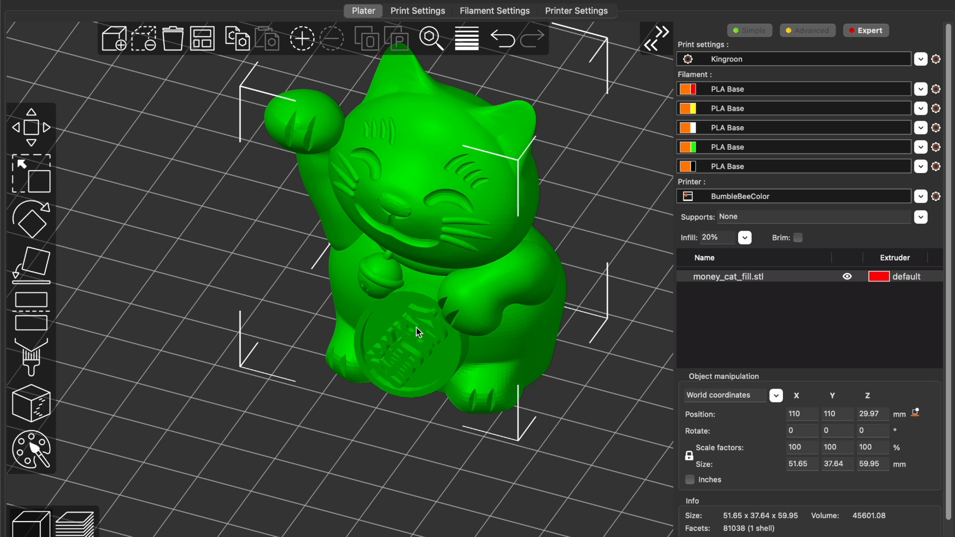
{"action": "left_click", "coordinate": [591, 14]}
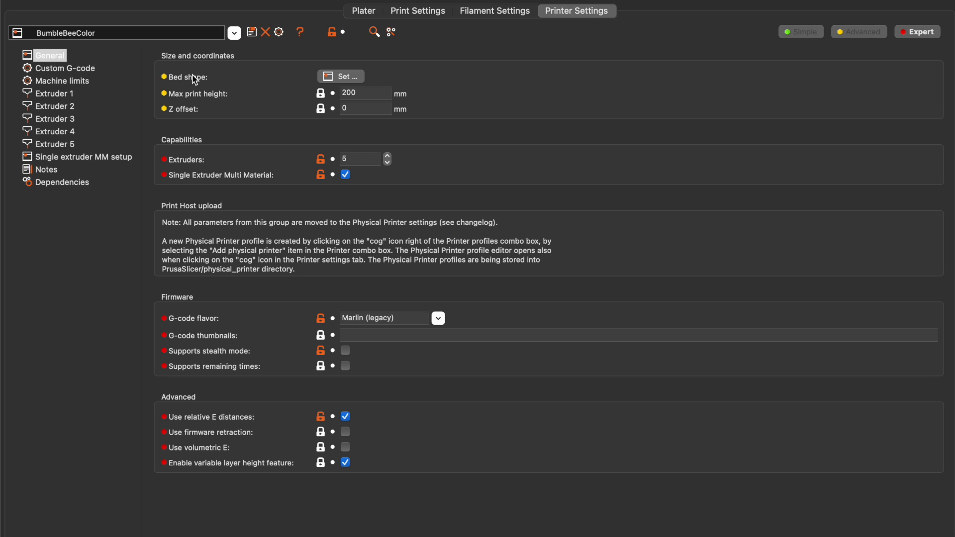
{"action": "left_click", "coordinate": [358, 158]}
{"action": "left_click", "coordinate": [363, 14]}
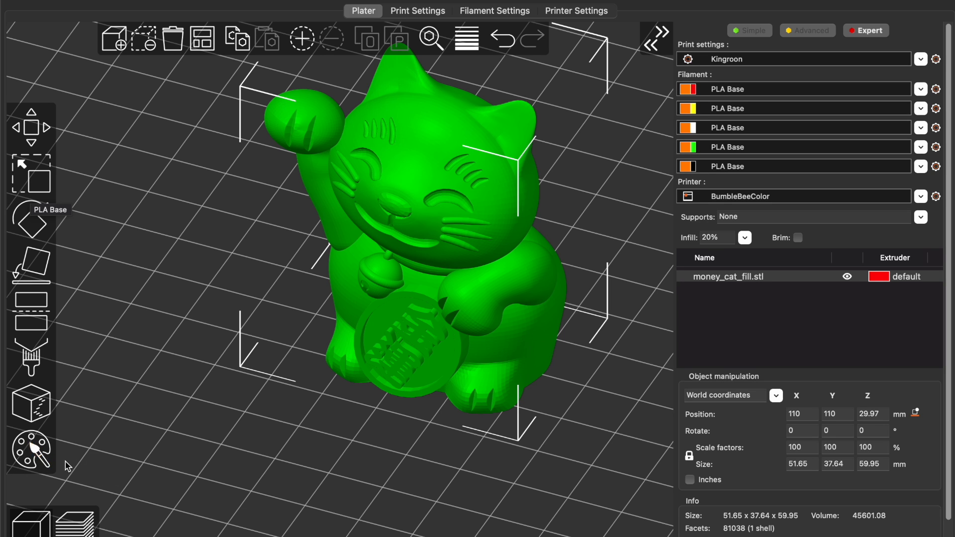
Start multimaterial painting on the cat and brush freehand Extruder 2 yellow bands across its belly, coin and lowered paw
{"action": "left_click", "coordinate": [35, 448]}
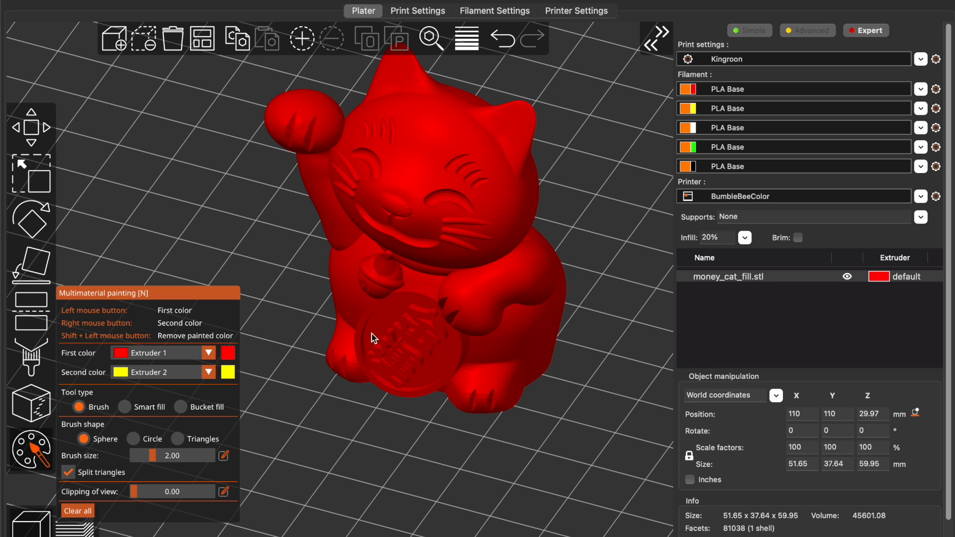
{"action": "mouse_move", "coordinate": [378, 440]}
{"action": "left_mouse_down"}
{"action": "mouse_move", "coordinate": [401, 420]}
{"action": "mouse_move", "coordinate": [387, 431]}
{"action": "left_mouse_up"}
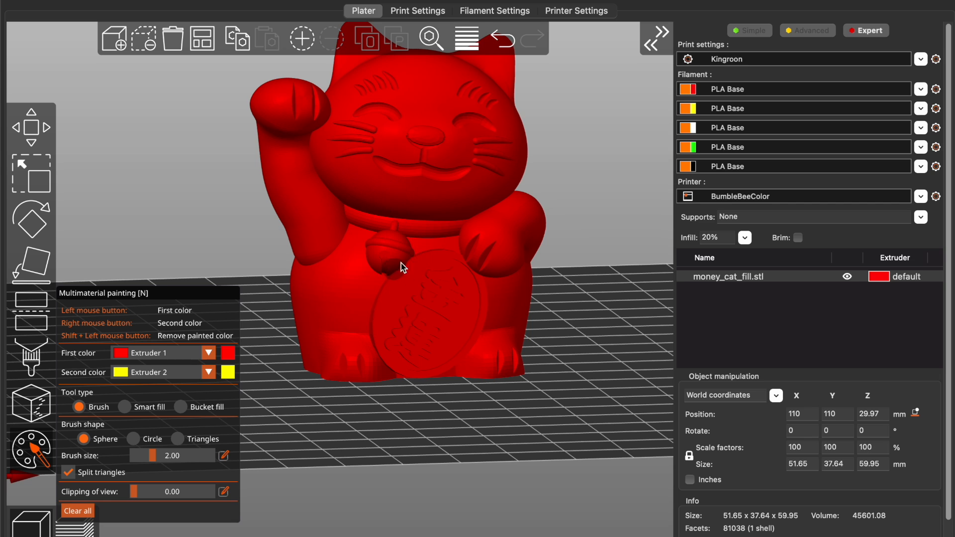
{"action": "scroll", "coordinate": [340, 248], "scroll_direction": "up", "scroll_amount": 4}
{"action": "mouse_move", "coordinate": [338, 223]}
{"action": "right_mouse_down"}
{"action": "mouse_move", "coordinate": [375, 294]}
{"action": "mouse_move", "coordinate": [438, 346]}
{"action": "mouse_move", "coordinate": [414, 389]}
{"action": "mouse_move", "coordinate": [603, 311]}
{"action": "mouse_move", "coordinate": [524, 215]}
{"action": "mouse_move", "coordinate": [616, 249]}
{"action": "mouse_move", "coordinate": [604, 207]}
{"action": "right_mouse_up"}
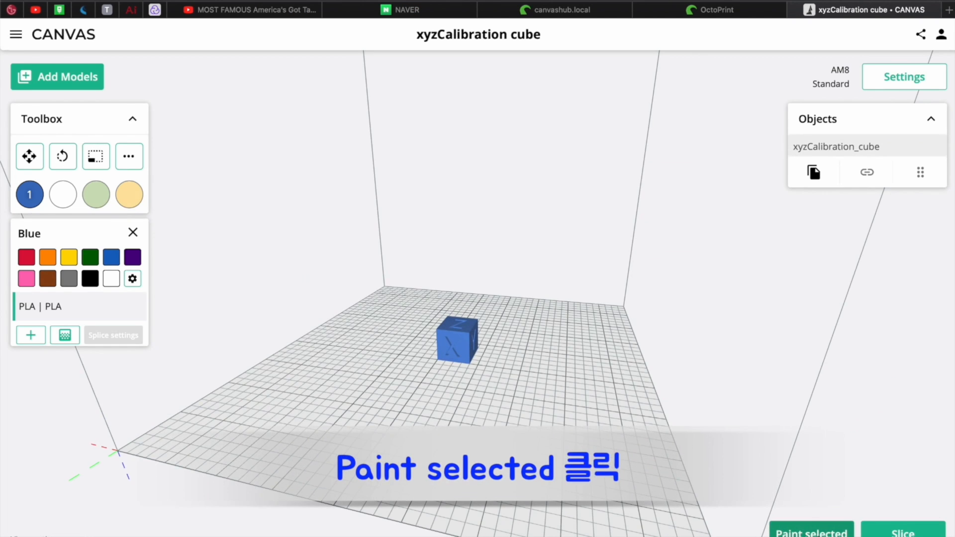
In CANVAS, open the xyzCalibration cube for painting and inspect its faces
{"action": "left_click", "coordinate": [811, 532]}
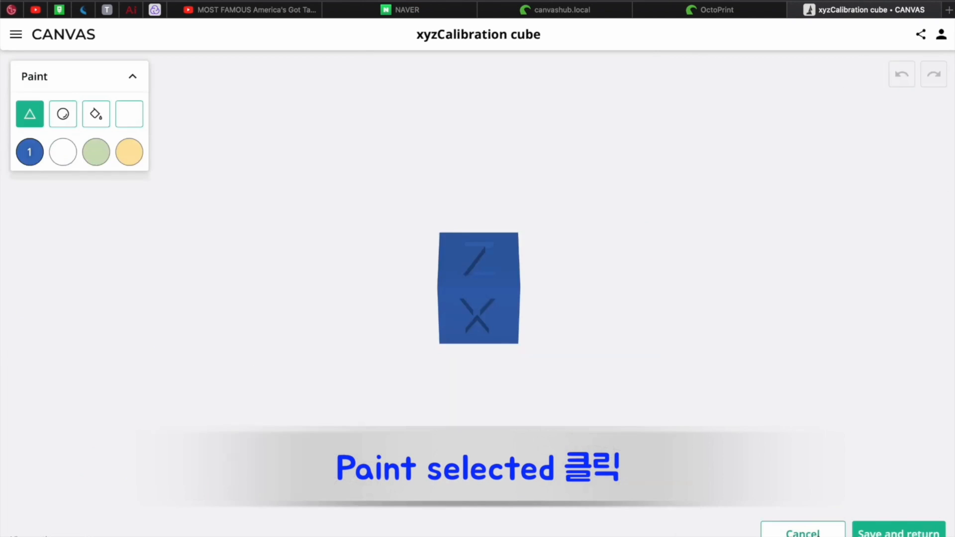
{"action": "mouse_move", "coordinate": [636, 381]}
{"action": "left_mouse_down"}
{"action": "mouse_move", "coordinate": [523, 366]}
{"action": "mouse_move", "coordinate": [583, 364]}
{"action": "mouse_move", "coordinate": [583, 287]}
{"action": "mouse_move", "coordinate": [545, 348]}
{"action": "left_mouse_up"}
{"action": "scroll", "coordinate": [583, 364], "scroll_direction": "up", "scroll_amount": 10}
{"action": "scroll", "coordinate": [582, 364], "scroll_direction": "down", "scroll_amount": 12}
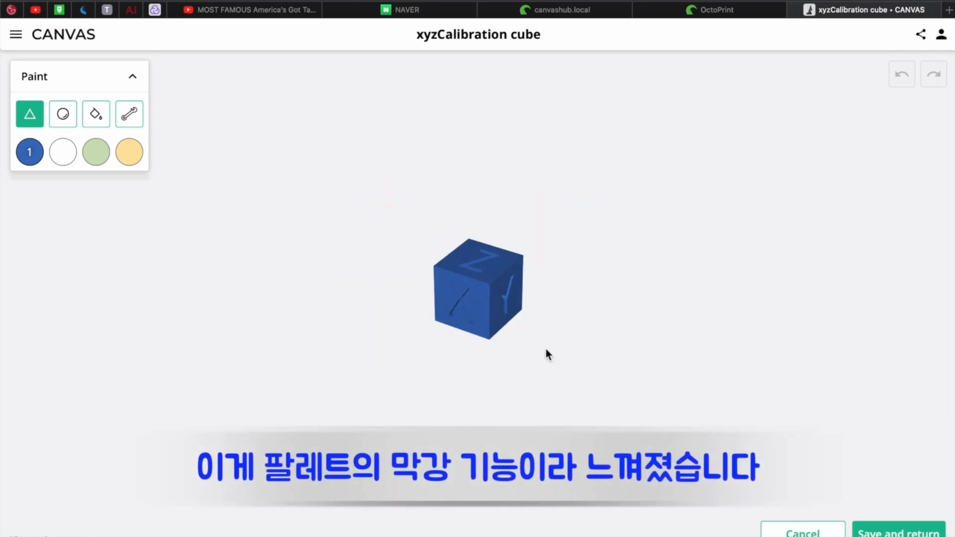
{"action": "scroll", "coordinate": [545, 348], "scroll_direction": "up", "scroll_amount": 12}
{"action": "left_click_drag", "start_coordinate": [212, 262], "coordinate": [268, 217]}
Paint the recessed letter Z on the cube white with the triangle tool, after trying the sphere brush and fill tools
{"action": "left_click", "coordinate": [63, 150]}
{"action": "mouse_move", "coordinate": [410, 213]}
{"action": "left_mouse_down"}
{"action": "mouse_move", "coordinate": [441, 263]}
{"action": "mouse_move", "coordinate": [477, 238]}
{"action": "mouse_move", "coordinate": [429, 318]}
{"action": "mouse_move", "coordinate": [473, 323]}
{"action": "mouse_move", "coordinate": [426, 324]}
{"action": "mouse_move", "coordinate": [433, 288]}
{"action": "left_mouse_up"}
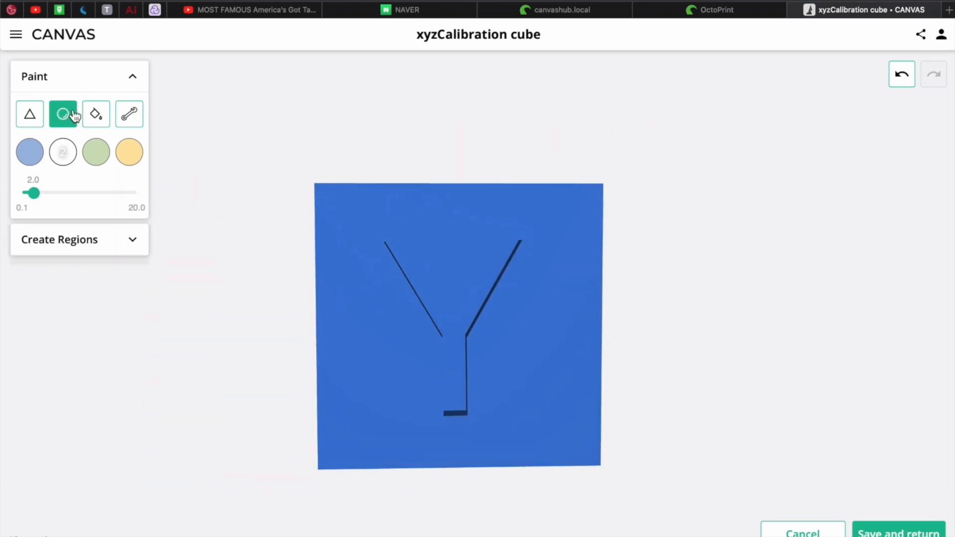
{"action": "left_click", "coordinate": [96, 114]}
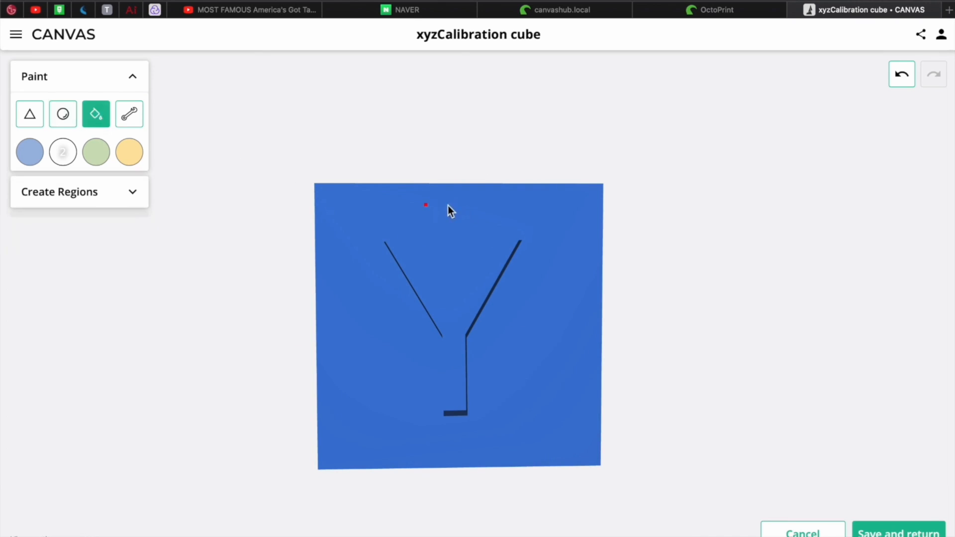
{"action": "left_click", "coordinate": [63, 114]}
{"action": "left_click", "coordinate": [30, 114]}
{"action": "mouse_move", "coordinate": [402, 247]}
{"action": "left_mouse_down"}
{"action": "mouse_move", "coordinate": [463, 323]}
{"action": "mouse_move", "coordinate": [506, 259]}
{"action": "left_mouse_up"}
{"action": "mouse_move", "coordinate": [657, 251]}
{"action": "left_mouse_down"}
{"action": "mouse_move", "coordinate": [712, 362]}
{"action": "mouse_move", "coordinate": [698, 423]}
{"action": "left_mouse_up"}
{"action": "left_click_drag", "start_coordinate": [348, 151], "coordinate": [408, 174]}
{"action": "left_click_drag", "start_coordinate": [268, 294], "coordinate": [353, 329]}
{"action": "right_click_drag", "start_coordinate": [574, 211], "coordinate": [724, 219]}
{"action": "left_click_drag", "start_coordinate": [723, 219], "coordinate": [781, 199]}
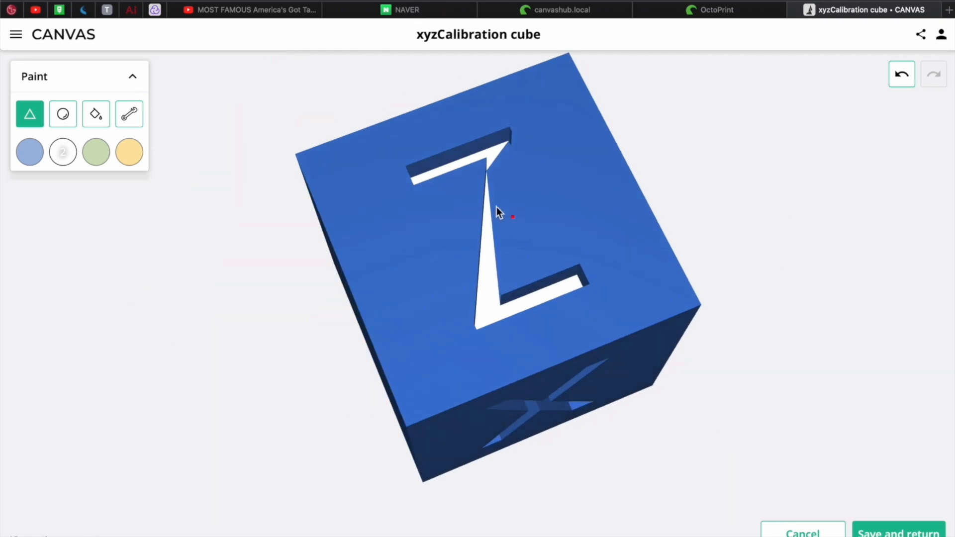
Undo the last paint action and paint the triangular facet beside the letter Z white
{"action": "mouse_move", "coordinate": [497, 207]}
{"action": "left_mouse_down"}
{"action": "mouse_move", "coordinate": [499, 157]}
{"action": "mouse_move", "coordinate": [537, 184]}
{"action": "left_mouse_up"}
{"action": "left_click_drag", "start_coordinate": [668, 141], "coordinate": [728, 132]}
{"action": "key", "text": "super+z"}
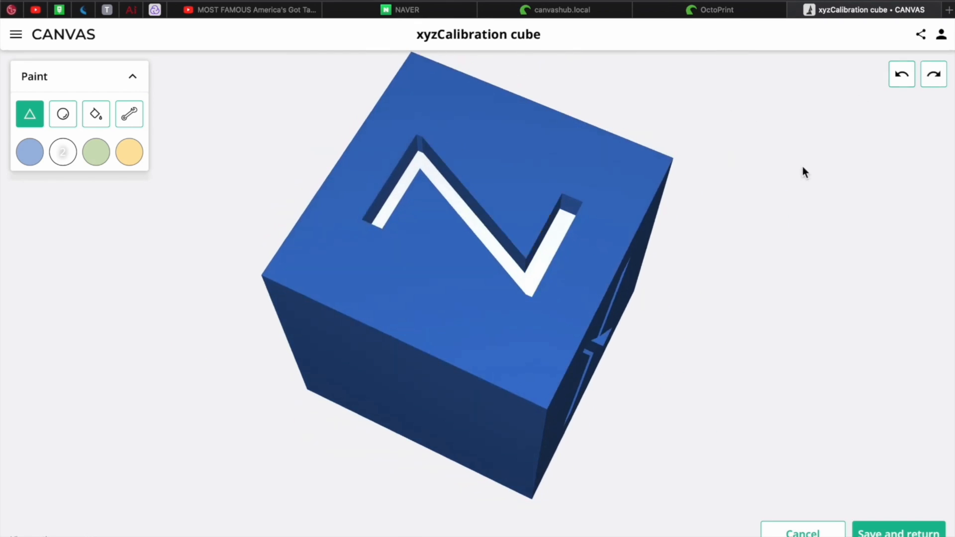
{"action": "left_click_drag", "start_coordinate": [802, 166], "coordinate": [766, 219]}
{"action": "left_click", "coordinate": [536, 208]}
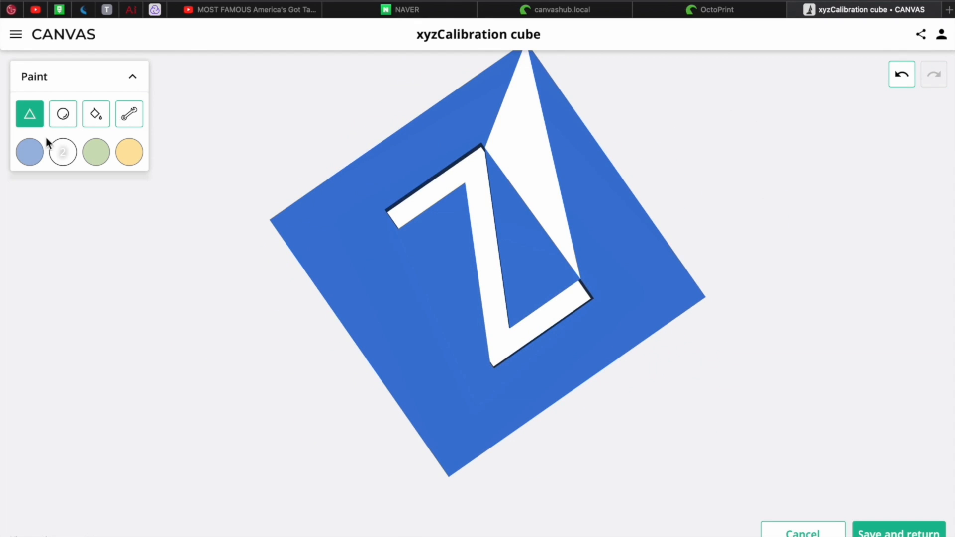
{"action": "left_click", "coordinate": [527, 128]}
{"action": "left_click_drag", "start_coordinate": [719, 69], "coordinate": [646, 79]}
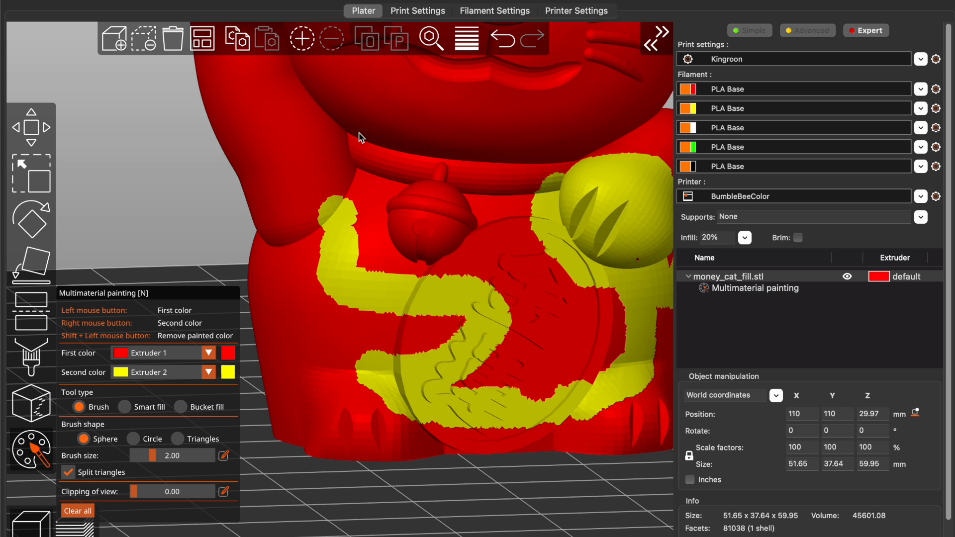
Switch back to PrusaSlicer and brush a yellow Extruder 2 patch over the whiskers on the raised-paw side of the face
{"action": "scroll", "coordinate": [359, 135], "scroll_direction": "down", "scroll_amount": 5}
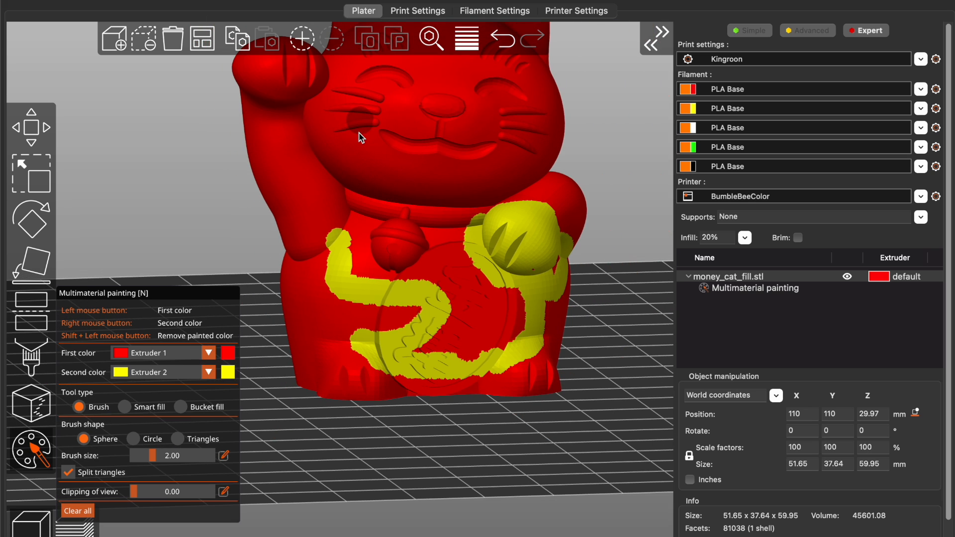
{"action": "scroll", "coordinate": [361, 145], "scroll_direction": "up", "scroll_amount": 3}
{"action": "scroll", "coordinate": [354, 162], "scroll_direction": "down", "scroll_amount": 1}
{"action": "right_click_drag", "start_coordinate": [370, 133], "coordinate": [341, 124]}
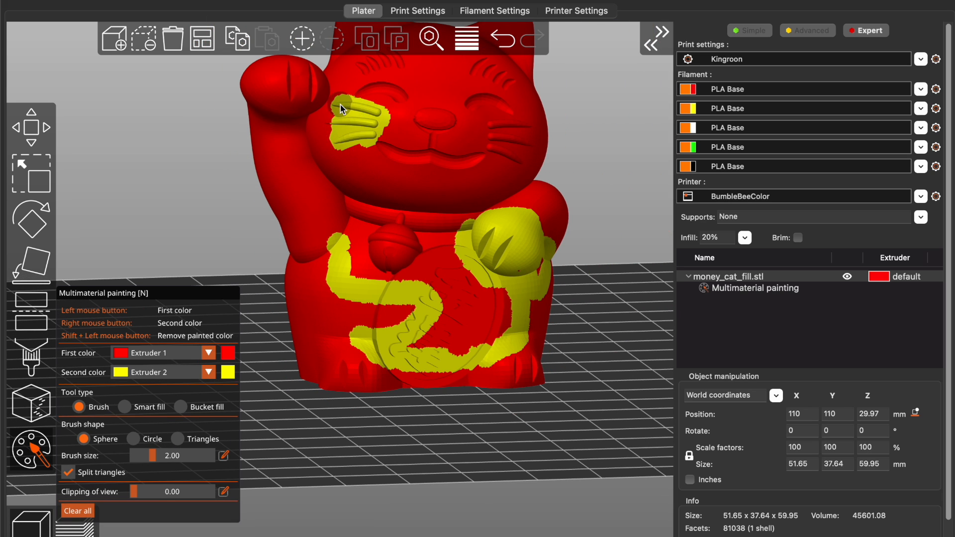
Reduce the brush size to 0.54 and trim the inner edge of the yellow whisker patch with Extruder 1 red
{"action": "left_click_drag", "start_coordinate": [152, 454], "coordinate": [139, 458]}
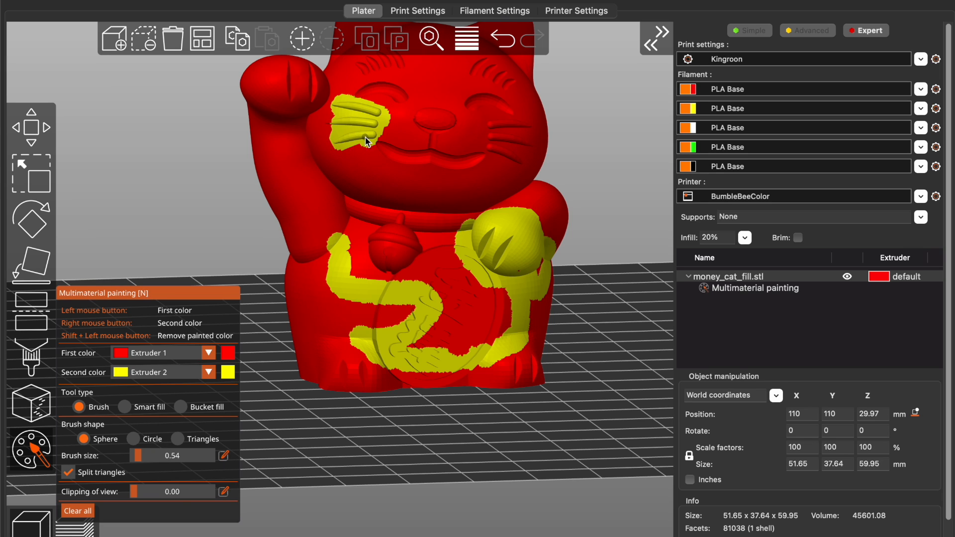
{"action": "mouse_move", "coordinate": [371, 147]}
{"action": "left_mouse_down"}
{"action": "mouse_move", "coordinate": [358, 149]}
{"action": "mouse_move", "coordinate": [393, 106]}
{"action": "left_mouse_up"}
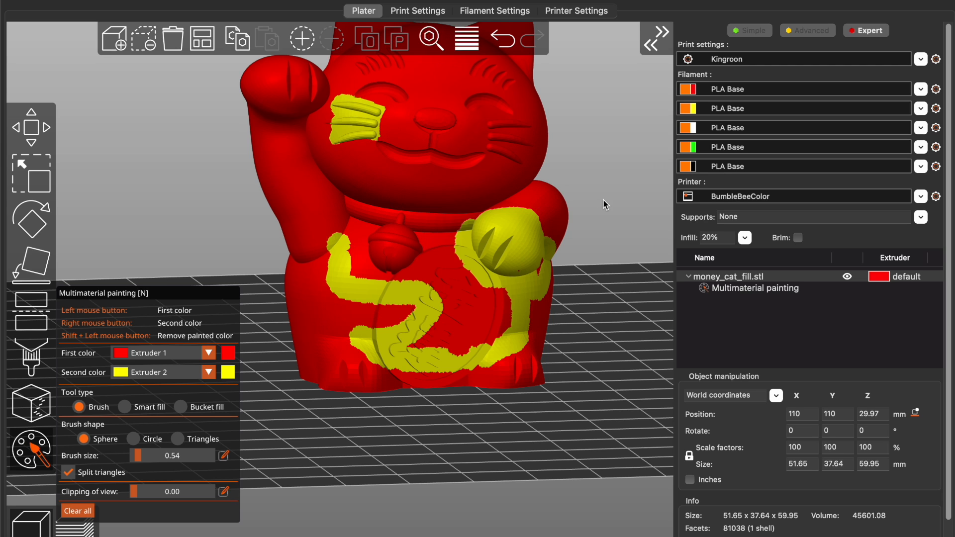
{"action": "left_click_drag", "start_coordinate": [602, 199], "coordinate": [552, 209]}
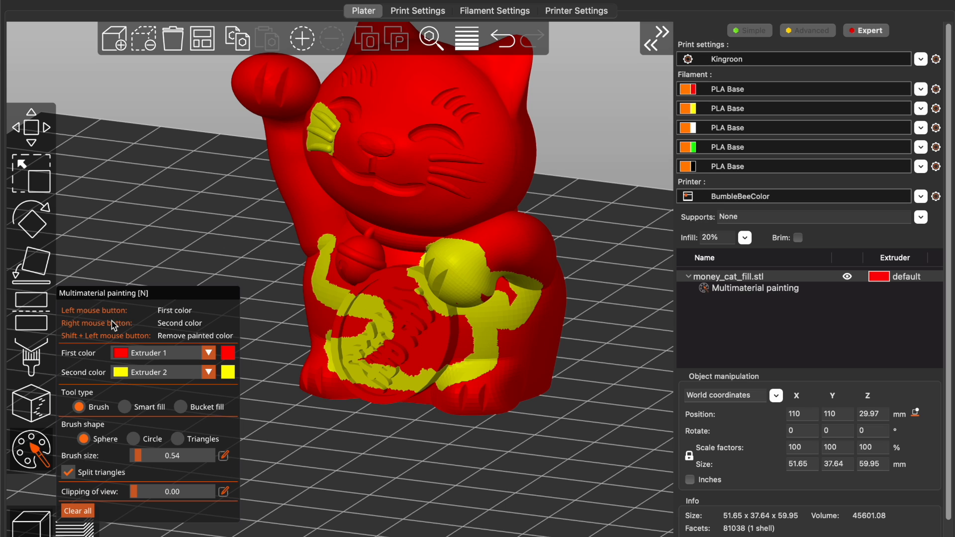
Change the painting tool to Smart fill and set the smart fill angle to 34°
{"action": "left_click", "coordinate": [124, 406]}
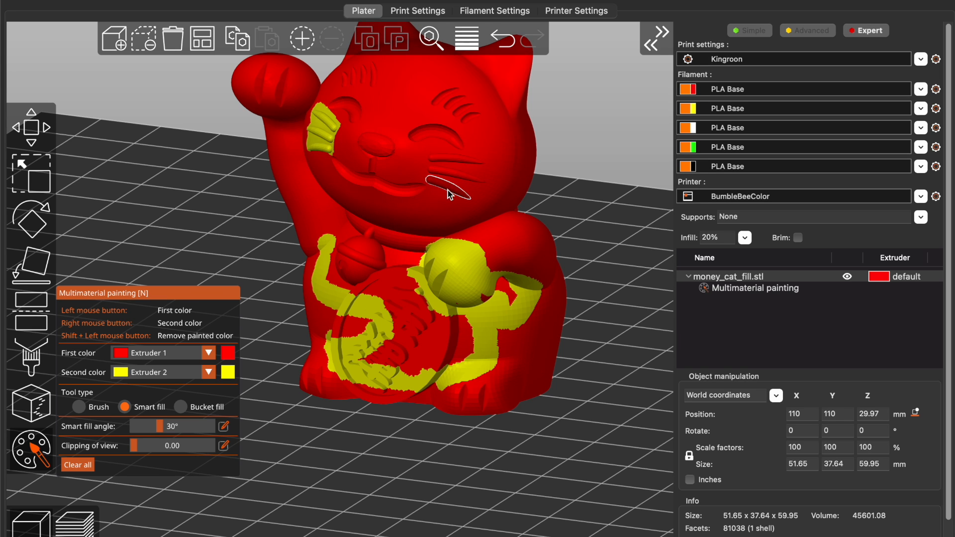
{"action": "left_click", "coordinate": [173, 427]}
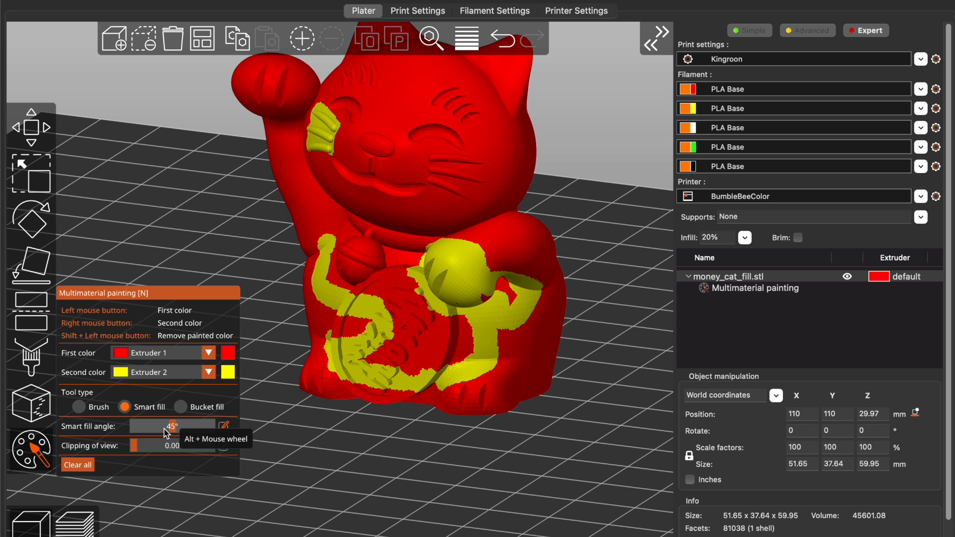
{"action": "left_click_drag", "start_coordinate": [173, 429], "coordinate": [162, 427]}
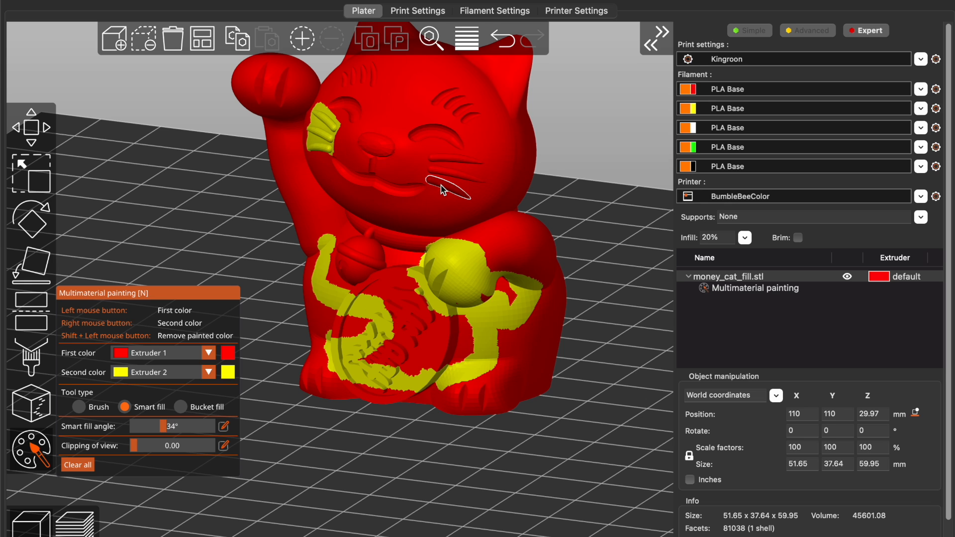
Smart fill the three whiskers on the lowered-paw side of the face with yellow Extruder 2
{"action": "right_click", "coordinate": [442, 189]}
{"action": "right_click", "coordinate": [454, 177]}
{"action": "right_click", "coordinate": [459, 158]}
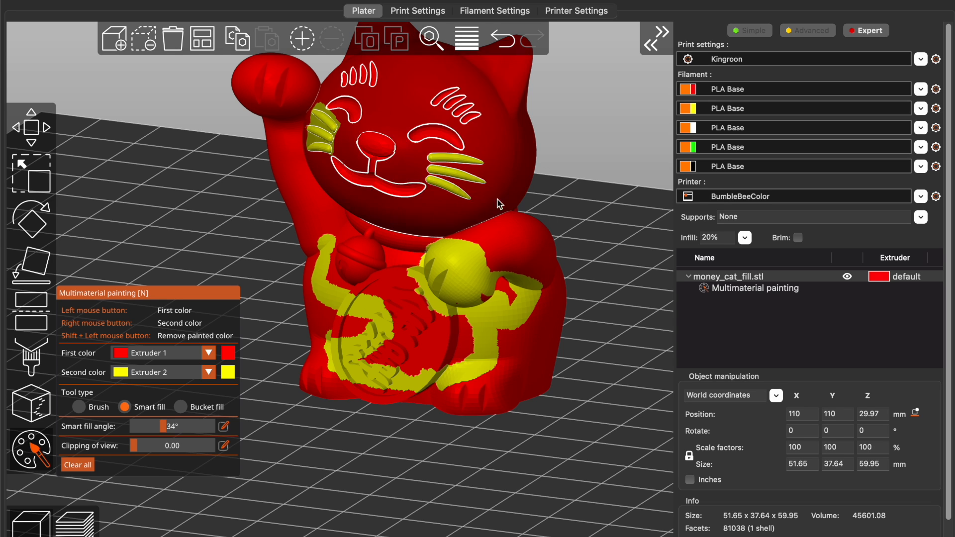
{"action": "mouse_move", "coordinate": [572, 190]}
{"action": "left_mouse_down"}
{"action": "mouse_move", "coordinate": [543, 198]}
{"action": "mouse_move", "coordinate": [569, 199]}
{"action": "left_mouse_up"}
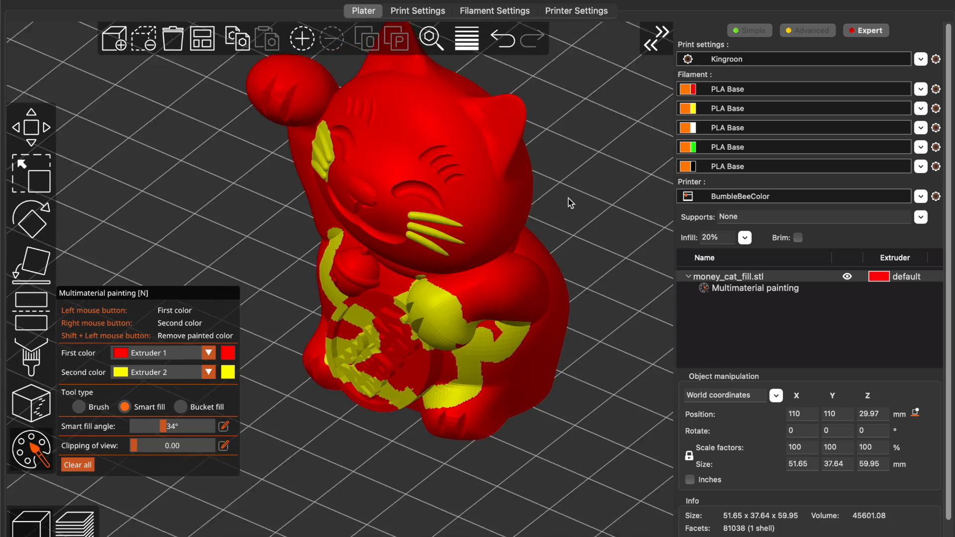
Smart fill the cat's body with red Extruder 1 to cover the yellow patches on the body and lowered paw
{"action": "scroll", "coordinate": [569, 198], "scroll_direction": "up", "scroll_amount": 5}
{"action": "scroll", "coordinate": [571, 203], "scroll_direction": "down", "scroll_amount": 2}
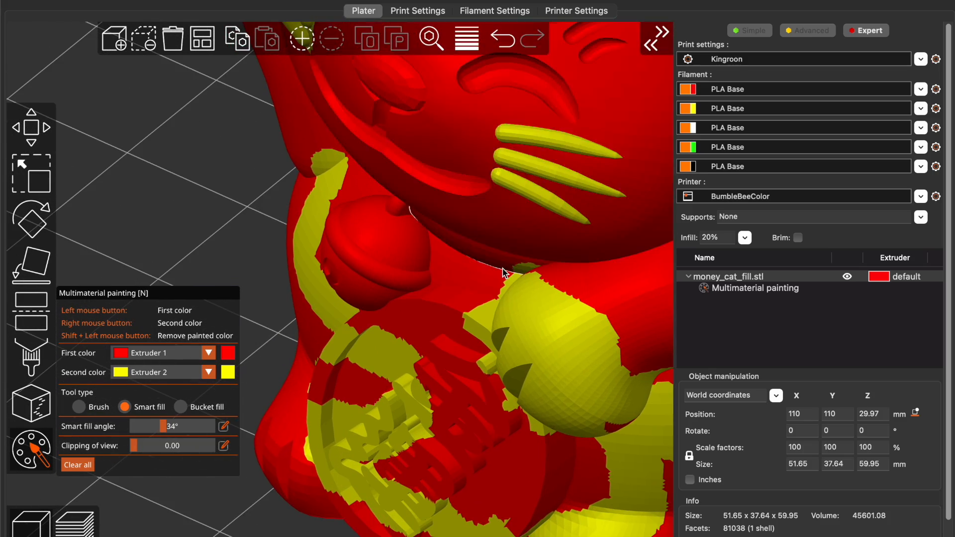
{"action": "scroll", "coordinate": [506, 272], "scroll_direction": "down", "scroll_amount": 4}
{"action": "left_click", "coordinate": [514, 331]}
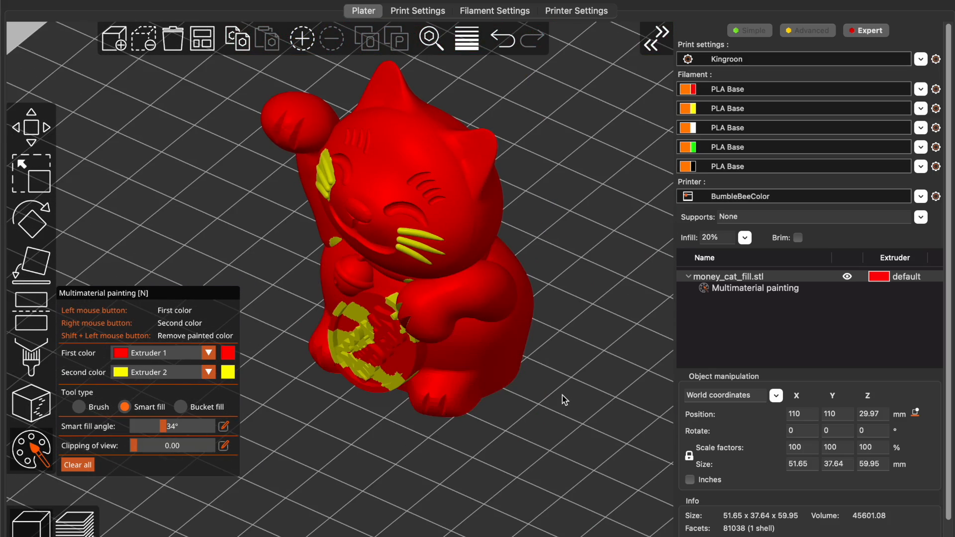
{"action": "mouse_move", "coordinate": [562, 394]}
{"action": "left_mouse_down"}
{"action": "mouse_move", "coordinate": [506, 390]}
{"action": "mouse_move", "coordinate": [522, 390]}
{"action": "left_mouse_up"}
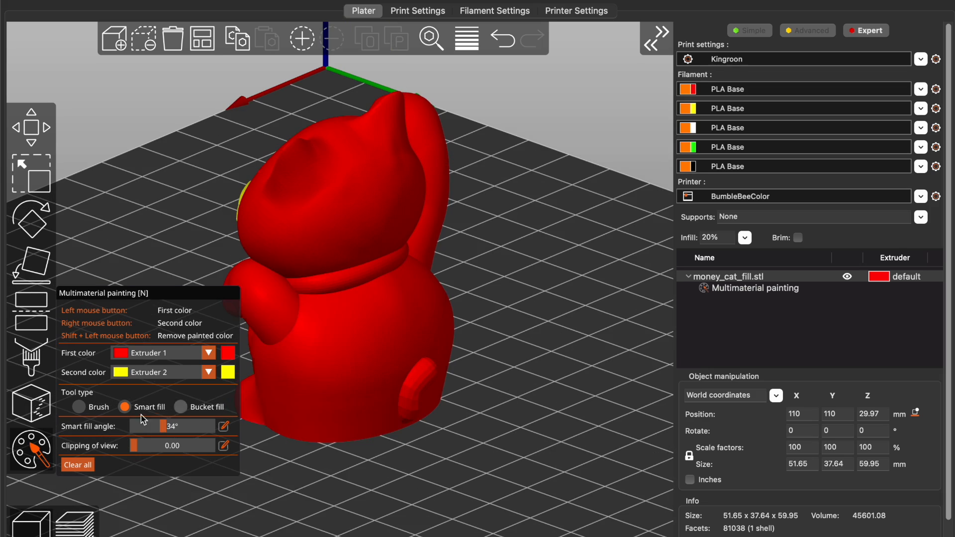
Smart fill the collar and the bell at the cat's neck with yellow Extruder 2
{"action": "left_click", "coordinate": [79, 407]}
{"action": "mouse_move", "coordinate": [387, 188]}
{"action": "right_mouse_down"}
{"action": "mouse_move", "coordinate": [390, 242]}
{"action": "mouse_move", "coordinate": [347, 342]}
{"action": "mouse_move", "coordinate": [374, 410]}
{"action": "right_mouse_up"}
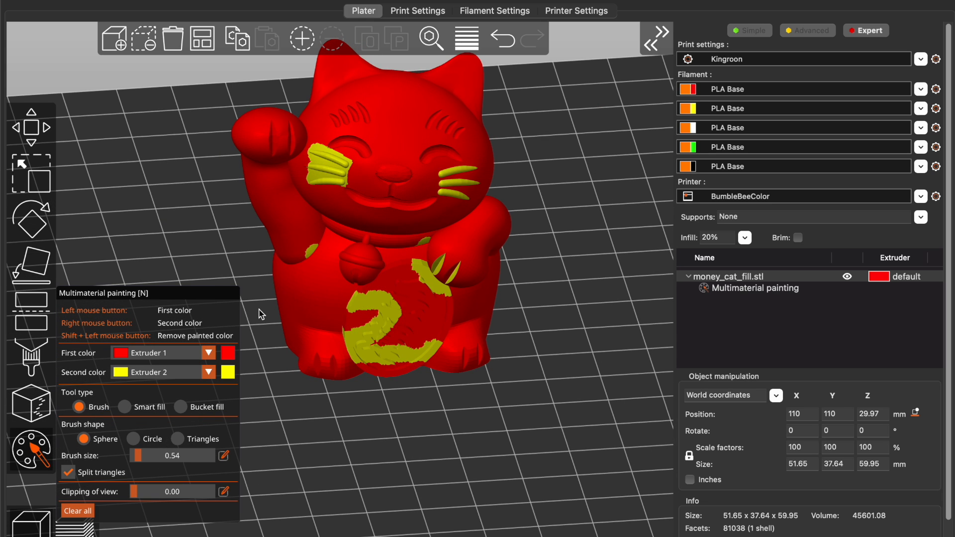
{"action": "left_click", "coordinate": [125, 406]}
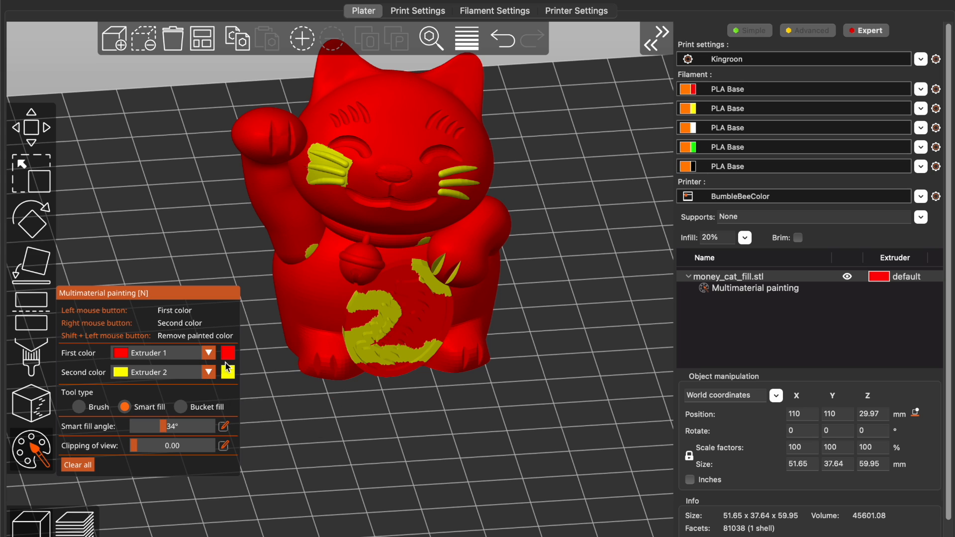
{"action": "right_click", "coordinate": [352, 243]}
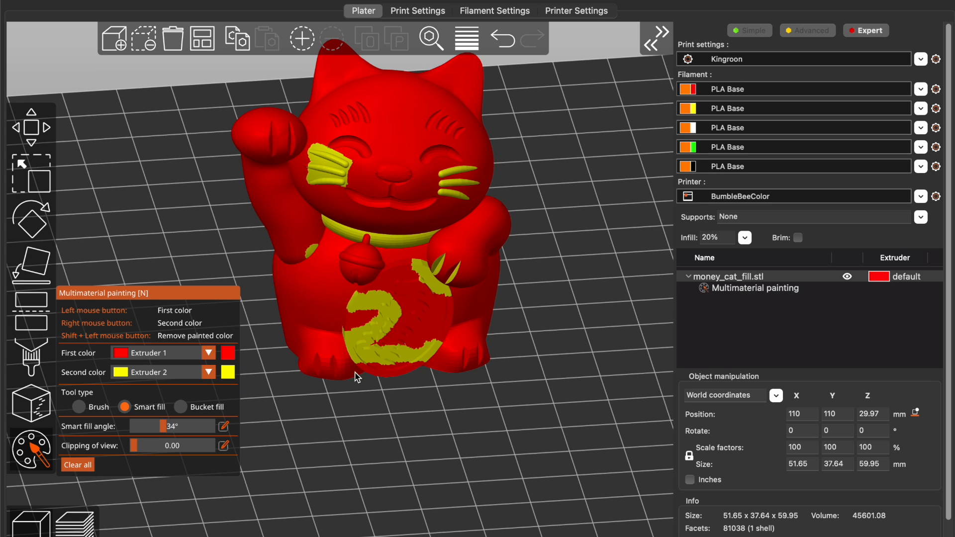
{"action": "right_click", "coordinate": [364, 260]}
{"action": "left_click_drag", "start_coordinate": [266, 282], "coordinate": [247, 282]}
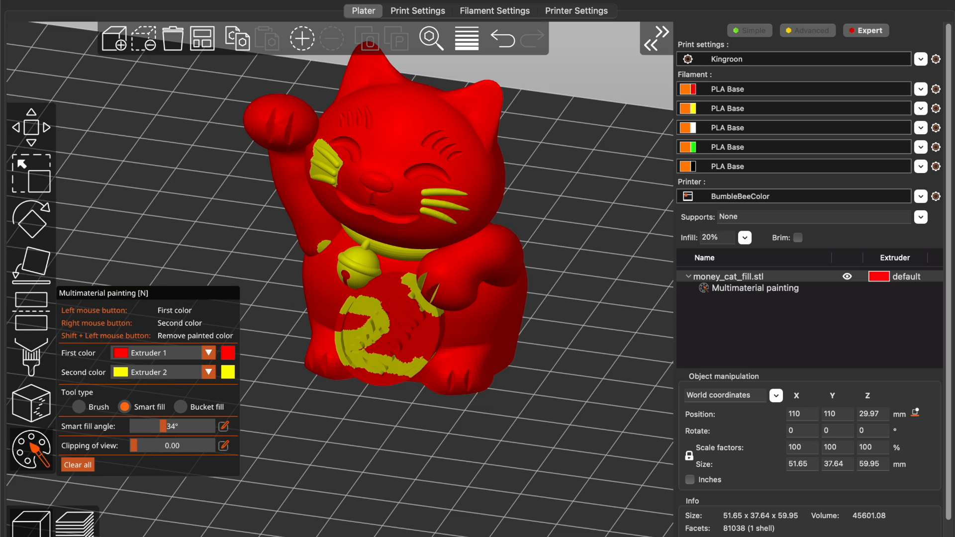
Slice the painted cat and inspect its colors from the front in the layer preview
{"action": "key", "text": "Tab"}
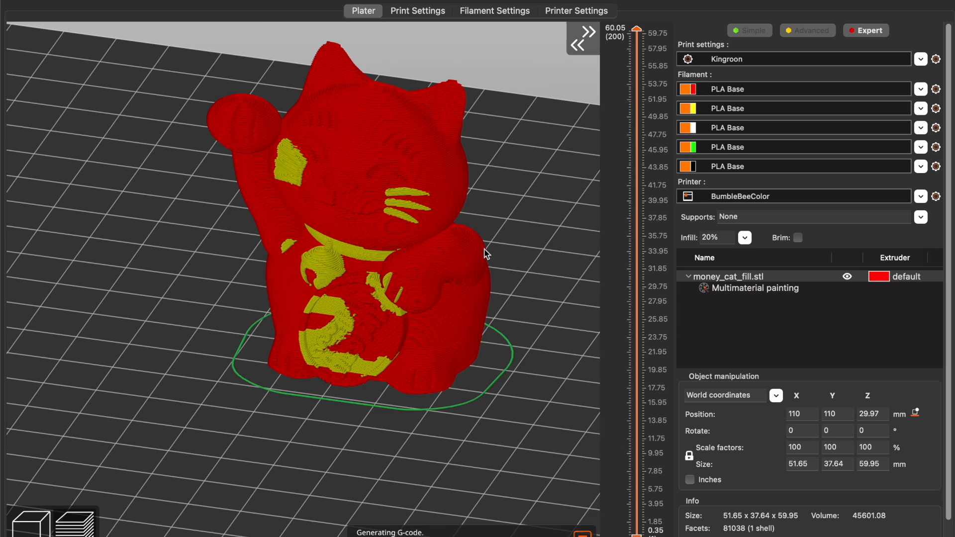
{"action": "mouse_move", "coordinate": [481, 379]}
{"action": "left_mouse_down"}
{"action": "mouse_move", "coordinate": [507, 368]}
{"action": "mouse_move", "coordinate": [490, 388]}
{"action": "left_mouse_up"}
{"action": "scroll", "coordinate": [467, 423], "scroll_direction": "down", "scroll_amount": 3}
{"action": "scroll", "coordinate": [466, 422], "scroll_direction": "up", "scroll_amount": 5}
{"action": "mouse_move", "coordinate": [467, 423]}
{"action": "left_mouse_down"}
{"action": "mouse_move", "coordinate": [437, 432]}
{"action": "mouse_move", "coordinate": [465, 428]}
{"action": "mouse_move", "coordinate": [373, 418]}
{"action": "mouse_move", "coordinate": [427, 432]}
{"action": "mouse_move", "coordinate": [471, 430]}
{"action": "left_mouse_up"}
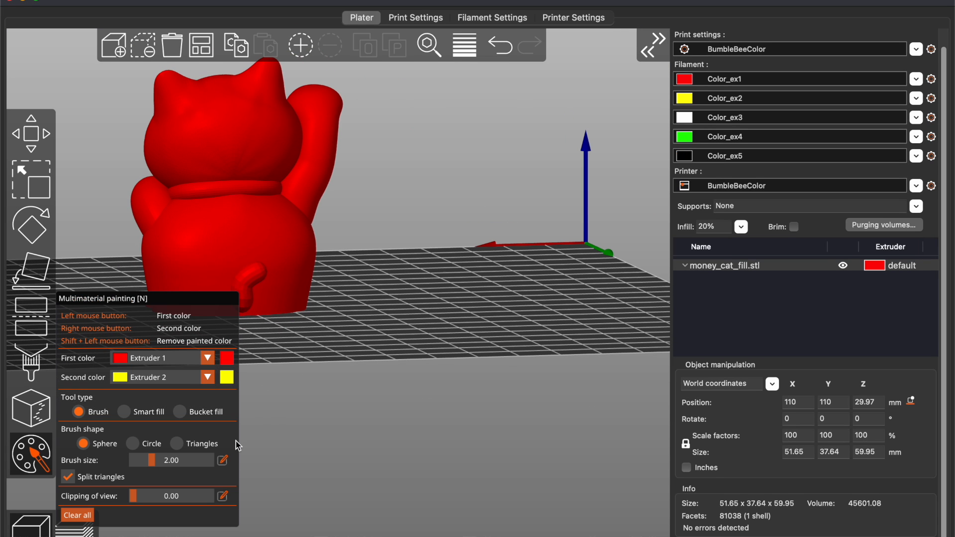
Brush a yellow Extruder 2 patch over the front foot below the lowered paw at brush size 2.00, then select Smart fill
{"action": "left_click_drag", "start_coordinate": [255, 107], "coordinate": [195, 285]}
{"action": "scroll", "coordinate": [324, 302], "scroll_direction": "down", "scroll_amount": 6}
{"action": "left_click_drag", "start_coordinate": [325, 303], "coordinate": [328, 322]}
{"action": "scroll", "coordinate": [331, 325], "scroll_direction": "up", "scroll_amount": 12}
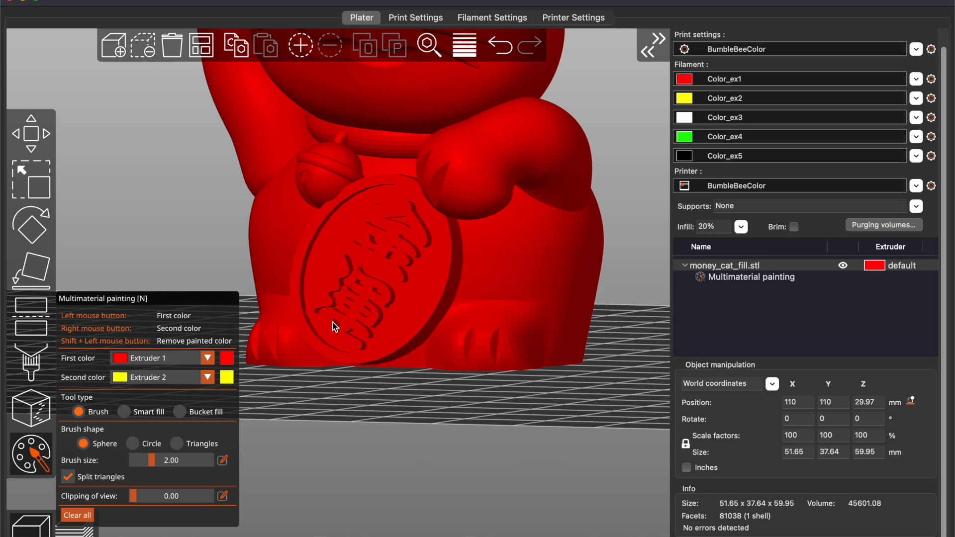
{"action": "right_click_drag", "start_coordinate": [515, 354], "coordinate": [437, 365]}
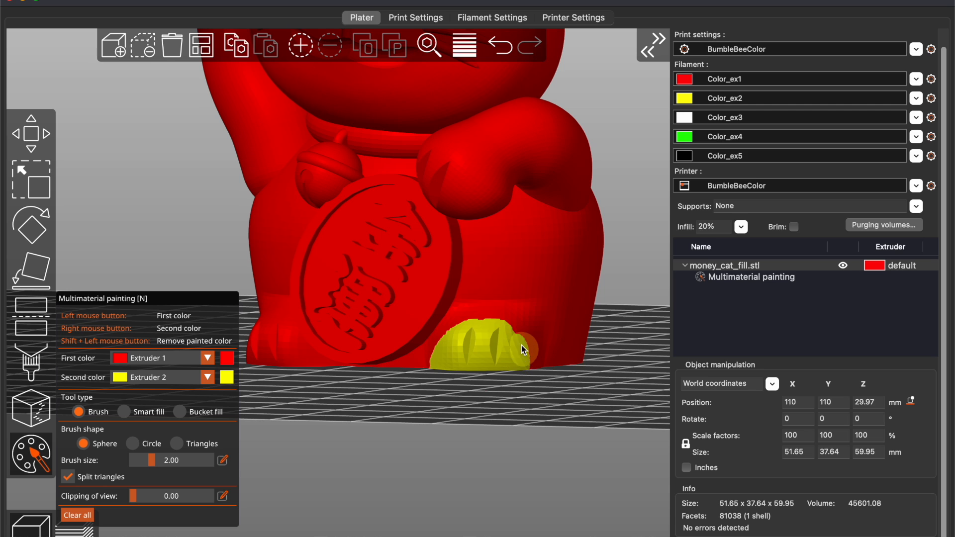
{"action": "mouse_move", "coordinate": [523, 350]}
{"action": "right_mouse_down"}
{"action": "mouse_move", "coordinate": [451, 356]}
{"action": "mouse_move", "coordinate": [526, 350]}
{"action": "right_mouse_up"}
{"action": "scroll", "coordinate": [508, 392], "scroll_direction": "down", "scroll_amount": 5}
{"action": "left_click", "coordinate": [124, 411]}
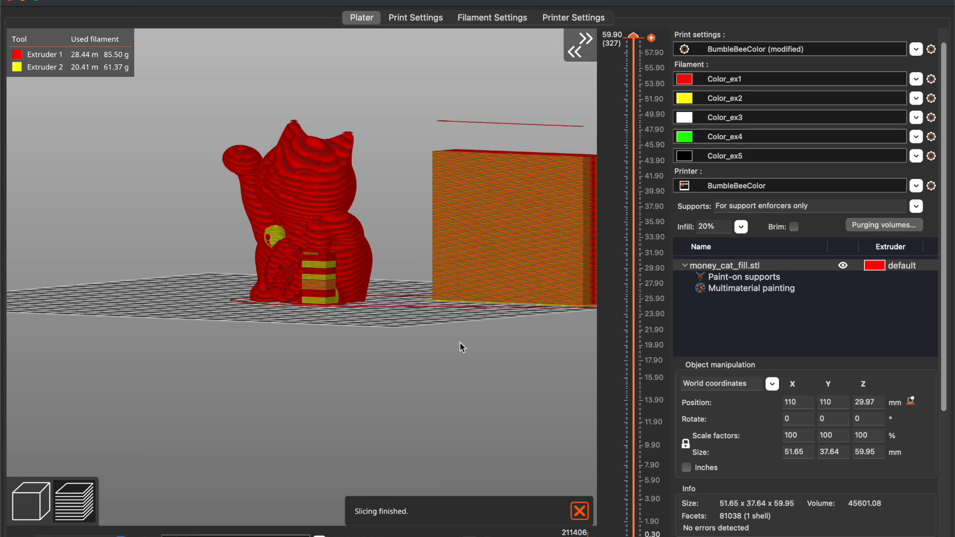
Inspect the sliced two-color cat and the purge tower in the layer preview
{"action": "scroll", "coordinate": [463, 378], "scroll_direction": "up", "scroll_amount": 5}
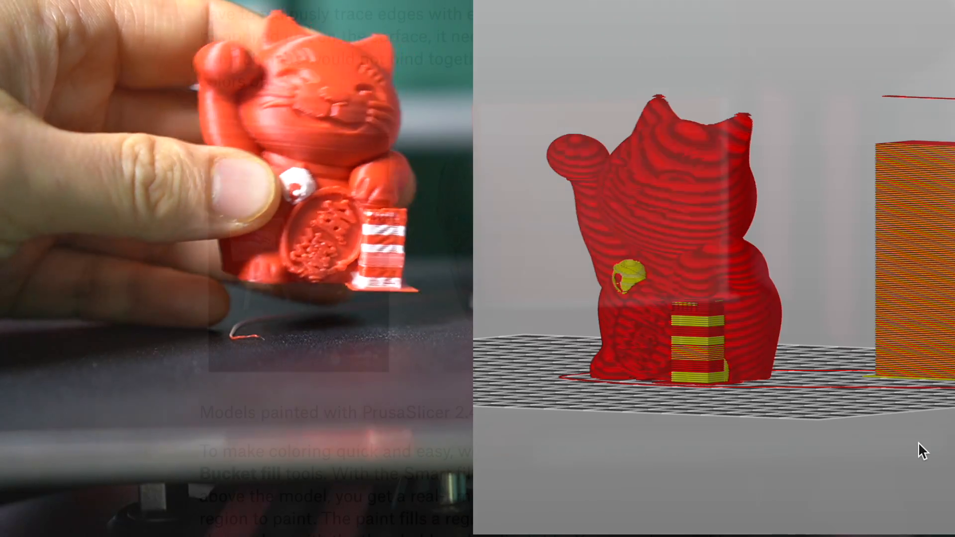
Switch to the PrusaSlicer release article and read its sections on improved FDM supports, Snug supports and the new bridging mode
{"action": "scroll", "coordinate": [908, 321], "scroll_direction": "down", "scroll_amount": 15}
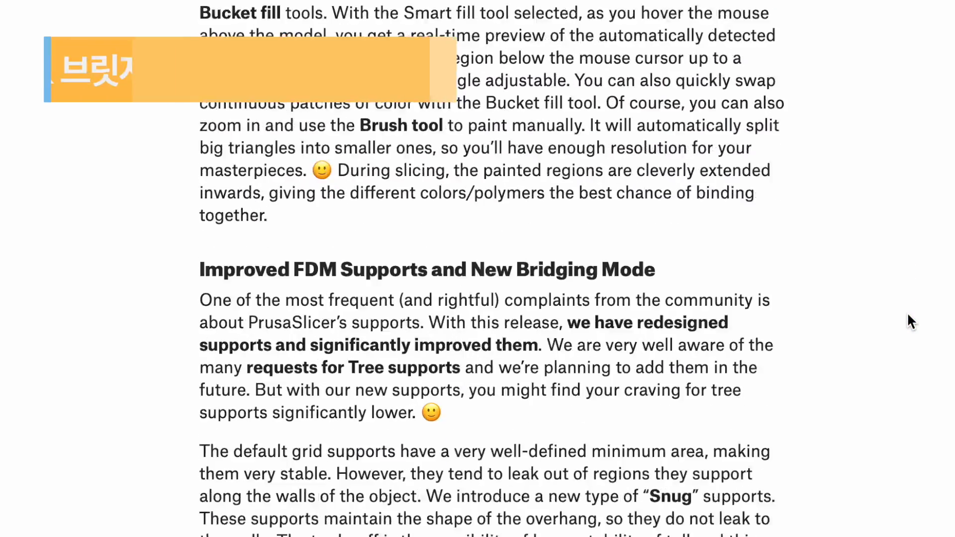
{"action": "scroll", "coordinate": [909, 314], "scroll_direction": "up", "scroll_amount": 1}
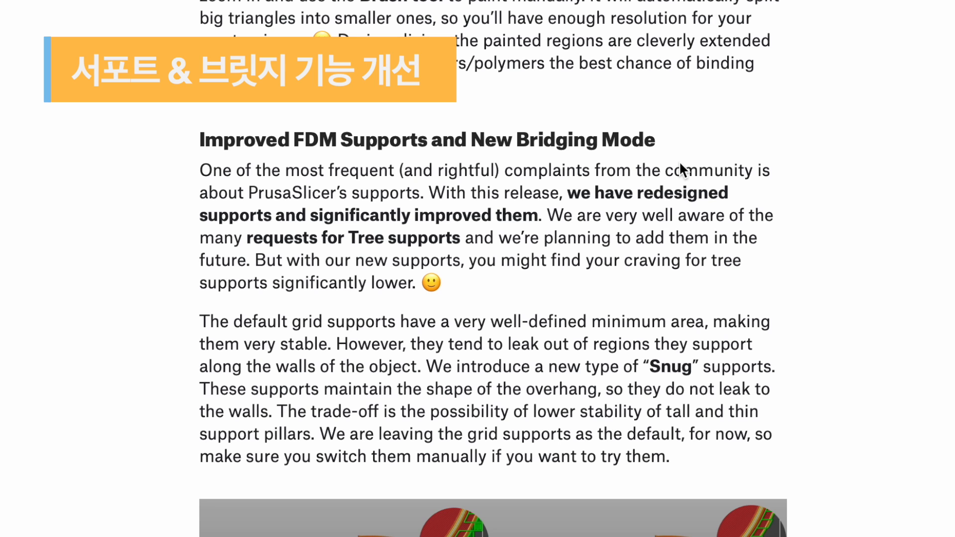
{"action": "scroll", "coordinate": [715, 470], "scroll_direction": "down", "scroll_amount": 2}
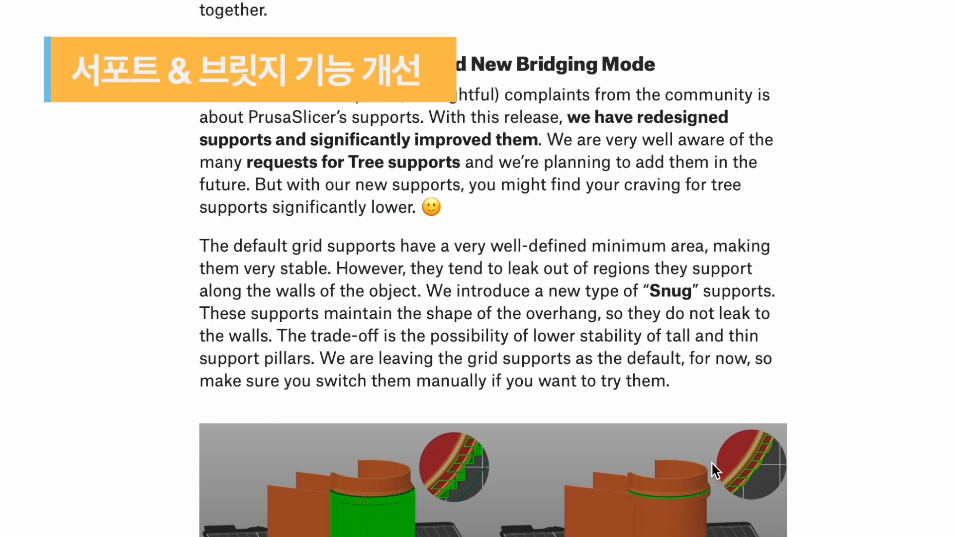
{"action": "scroll", "coordinate": [711, 470], "scroll_direction": "down", "scroll_amount": 2}
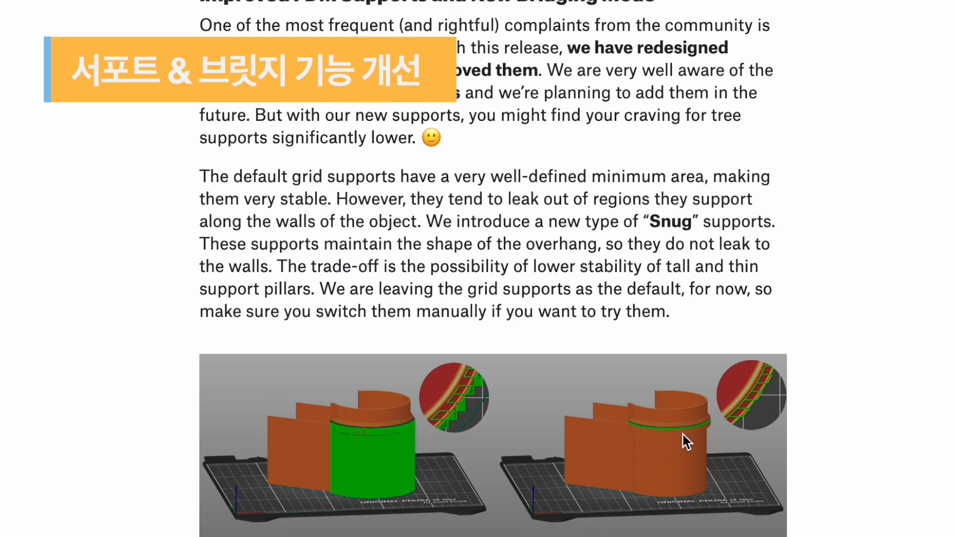
{"action": "scroll", "coordinate": [682, 435], "scroll_direction": "down", "scroll_amount": 1}
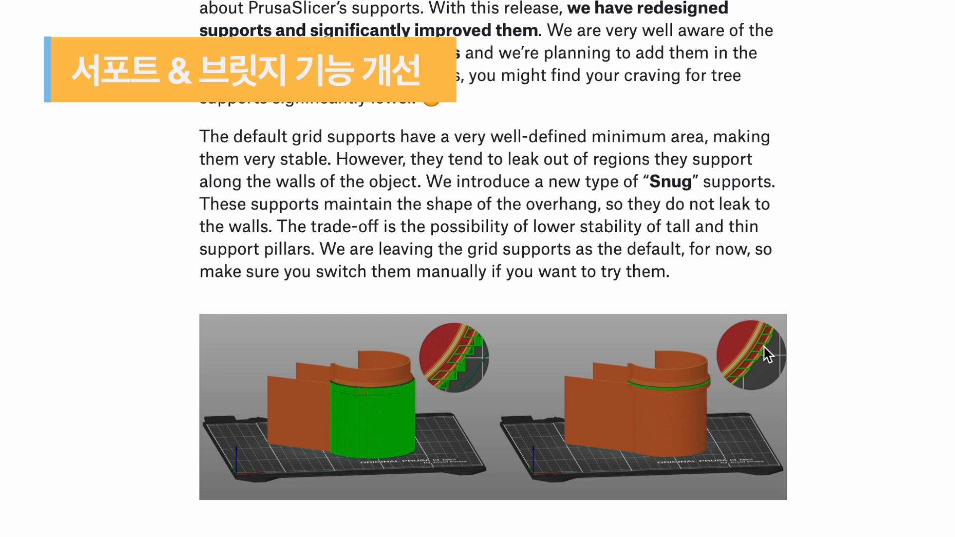
{"action": "scroll", "coordinate": [744, 373], "scroll_direction": "down", "scroll_amount": 2}
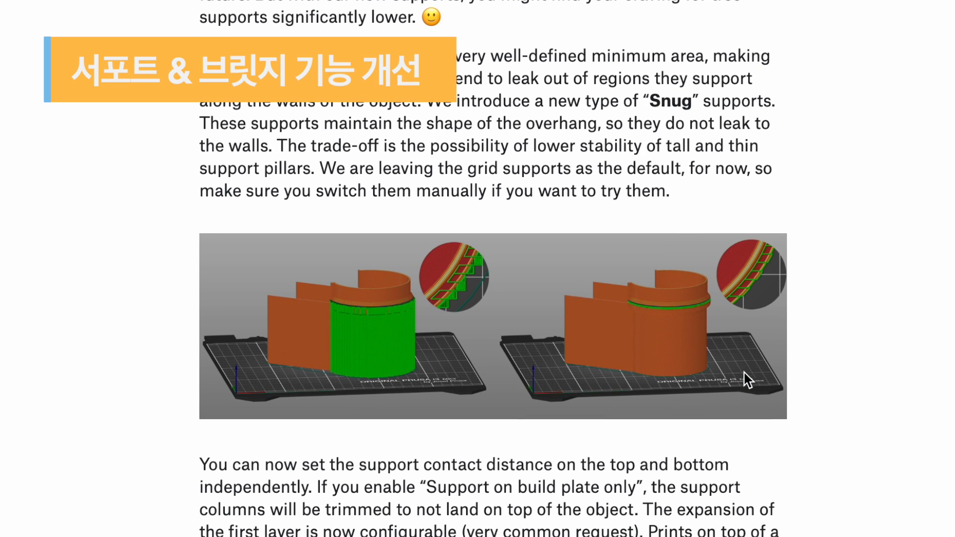
{"action": "scroll", "coordinate": [689, 365], "scroll_direction": "down", "scroll_amount": 4}
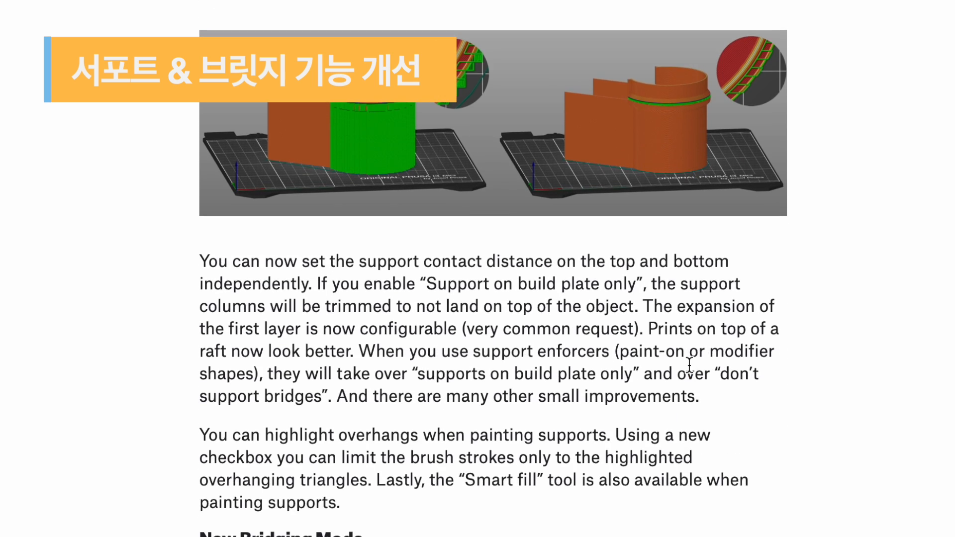
{"action": "scroll", "coordinate": [690, 365], "scroll_direction": "down", "scroll_amount": 5}
{"action": "scroll", "coordinate": [690, 365], "scroll_direction": "down", "scroll_amount": 3}
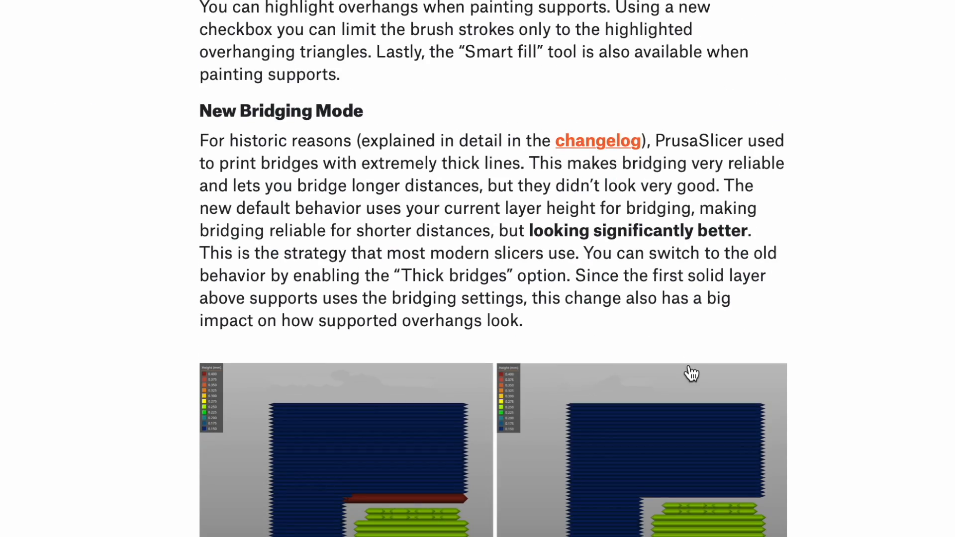
{"action": "scroll", "coordinate": [688, 373], "scroll_direction": "down", "scroll_amount": 3}
{"action": "scroll", "coordinate": [555, 203], "scroll_direction": "up", "scroll_amount": 2}
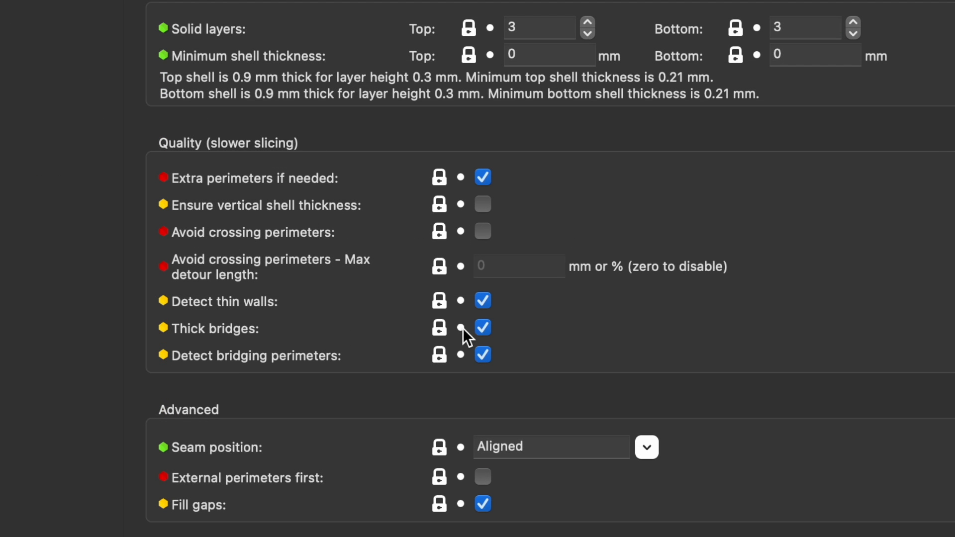
Switch to PrusaSlicer and turn off the Thick bridges option in the Quality print settings
{"action": "left_click", "coordinate": [483, 328]}
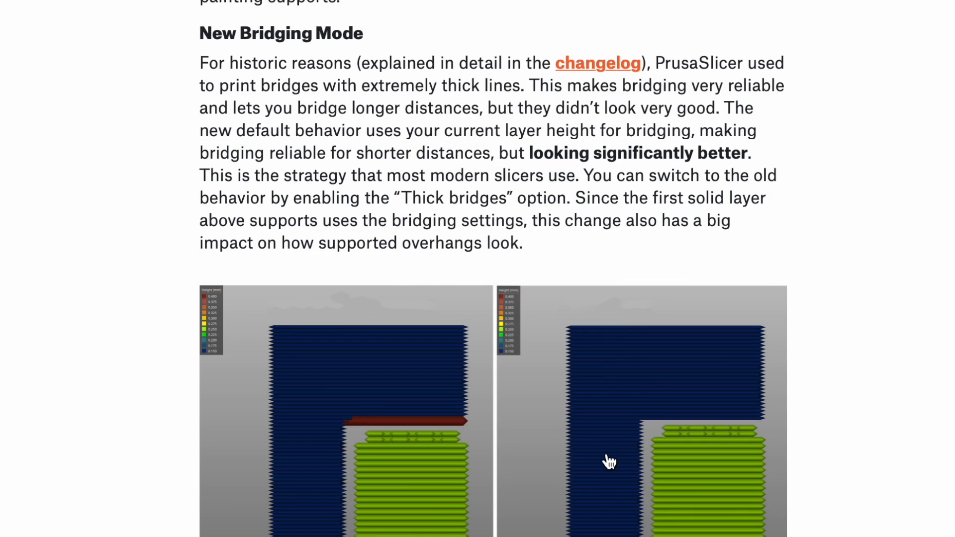
Return to the release article and read its Shape Gallery section on storing frequently used models
{"action": "scroll", "coordinate": [609, 461], "scroll_direction": "down", "scroll_amount": 2}
{"action": "scroll", "coordinate": [609, 462], "scroll_direction": "down", "scroll_amount": 10}
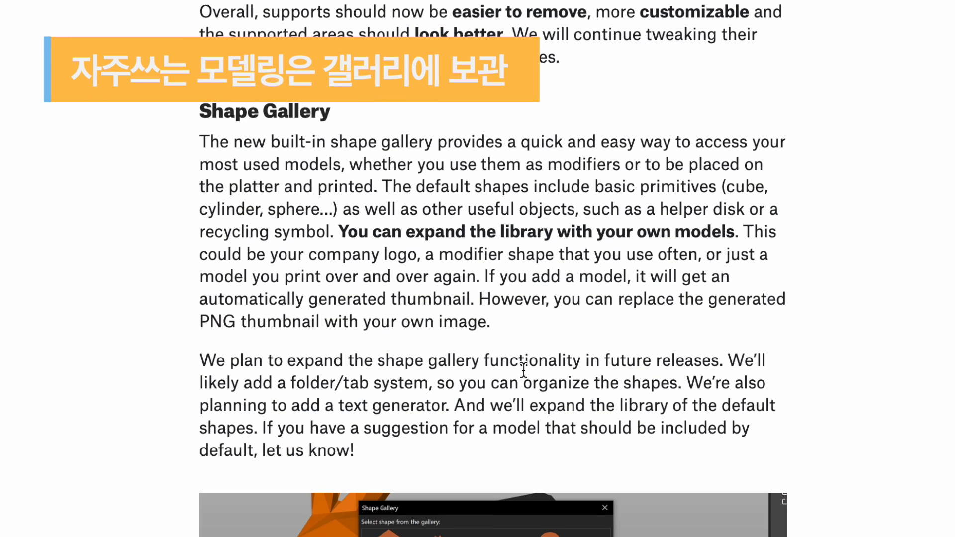
{"action": "left_click_drag", "start_coordinate": [452, 135], "coordinate": [487, 148]}
{"action": "left_click", "coordinate": [522, 433]}
{"action": "left_click", "coordinate": [487, 147]}
{"action": "scroll", "coordinate": [525, 440], "scroll_direction": "down", "scroll_amount": 2}
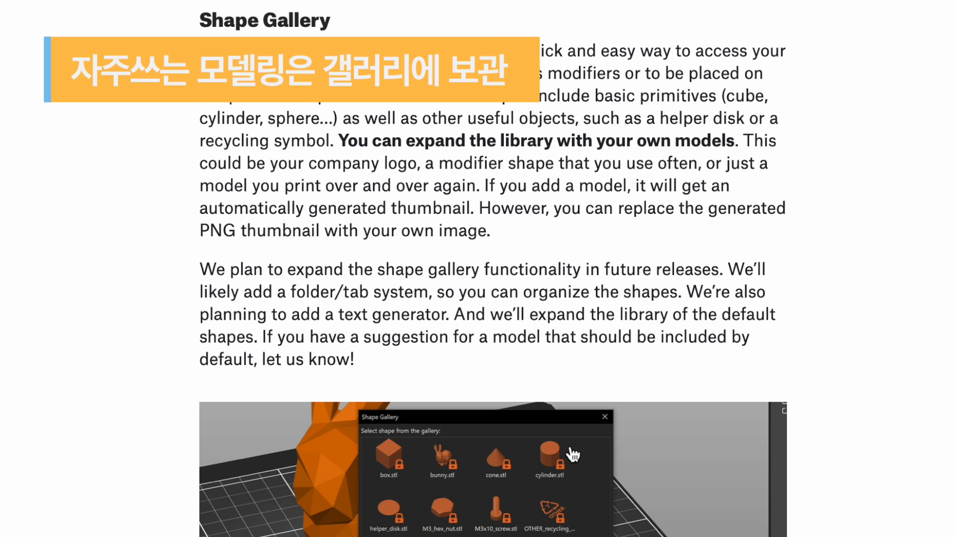
{"action": "scroll", "coordinate": [545, 121], "scroll_direction": "up", "scroll_amount": 1}
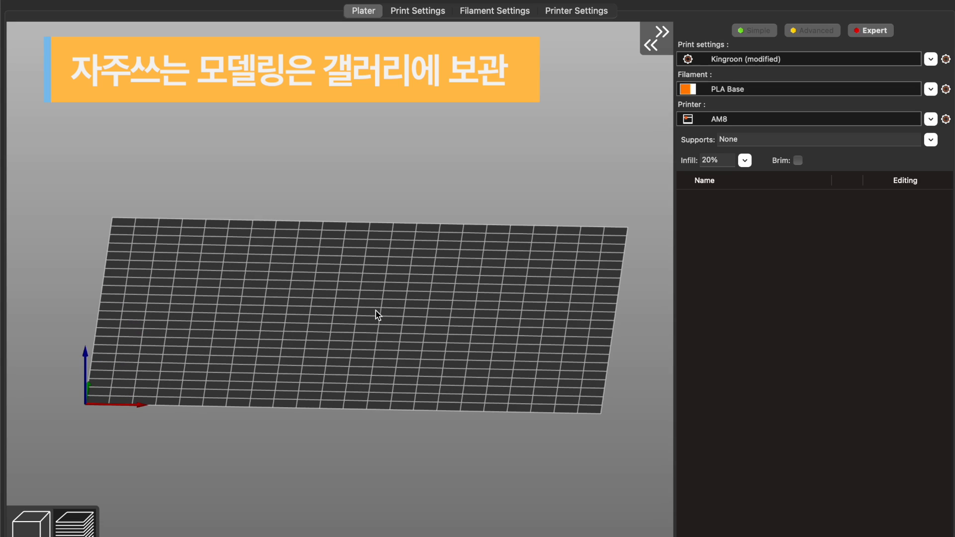
Switch to PrusaSlicer's 3D editor view and add name plate.stl from the Shape Gallery to the empty bed
{"action": "left_click", "coordinate": [36, 515]}
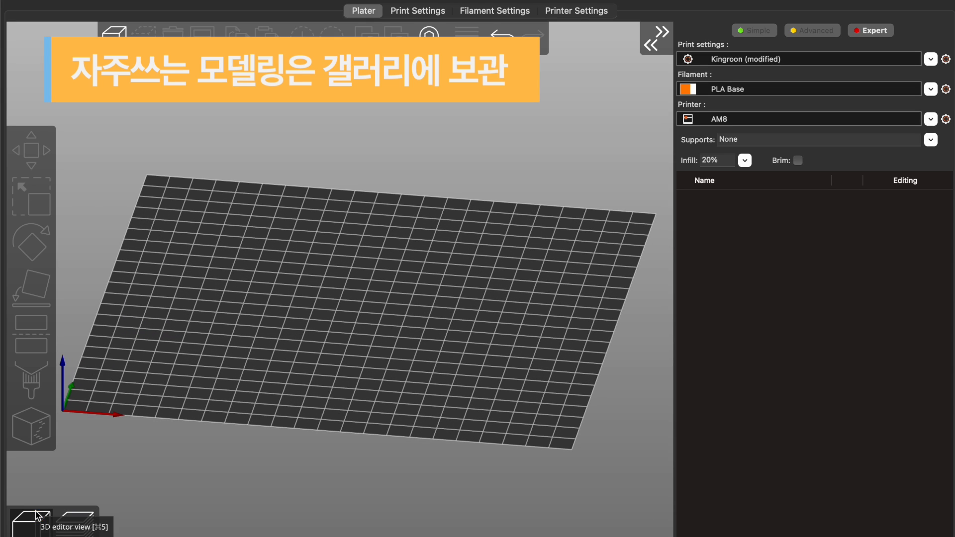
{"action": "right_click", "coordinate": [289, 260]}
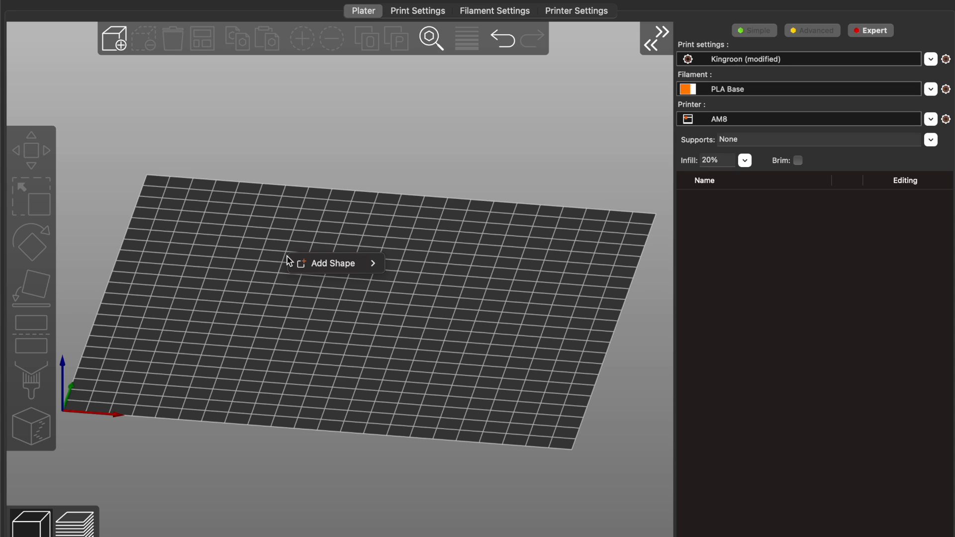
{"action": "mouse_move", "coordinate": [346, 266]}
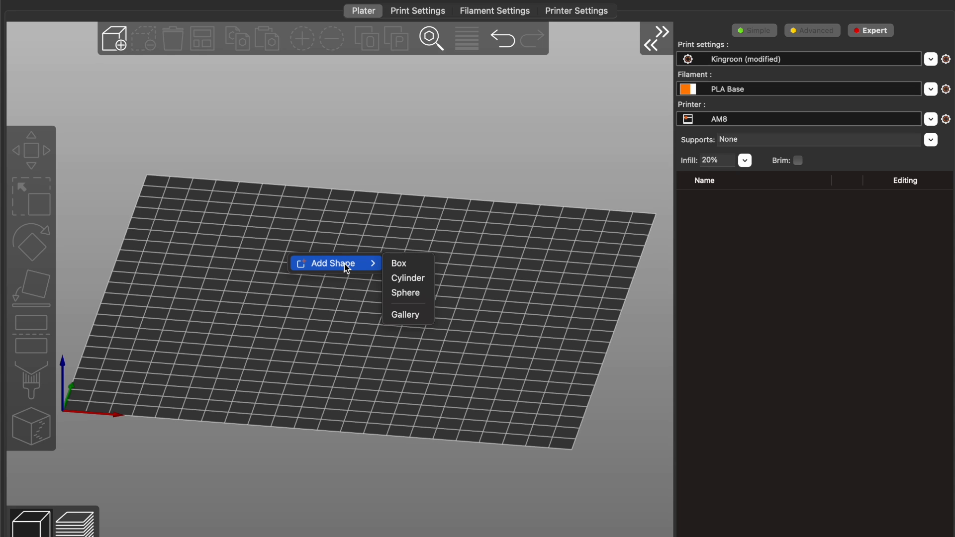
{"action": "left_click", "coordinate": [405, 316]}
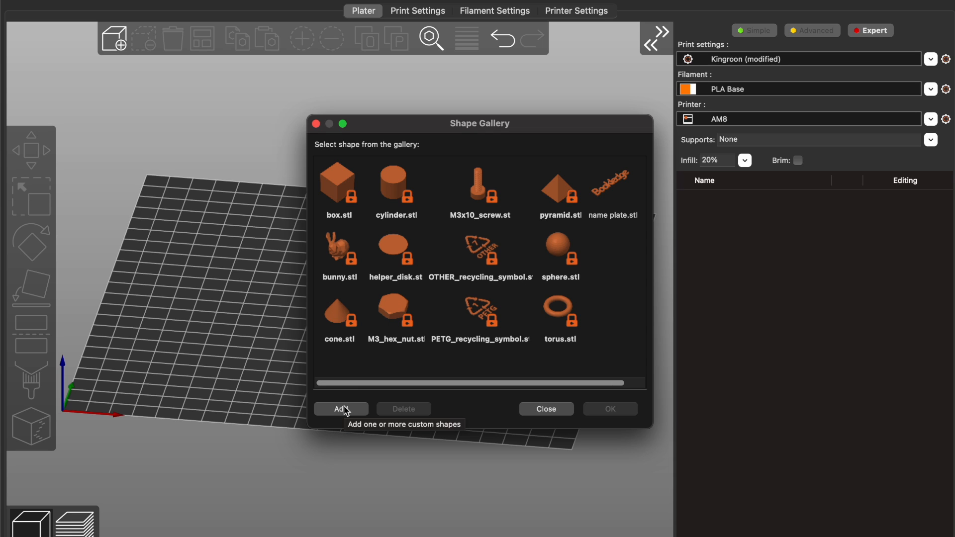
{"action": "left_click", "coordinate": [610, 186]}
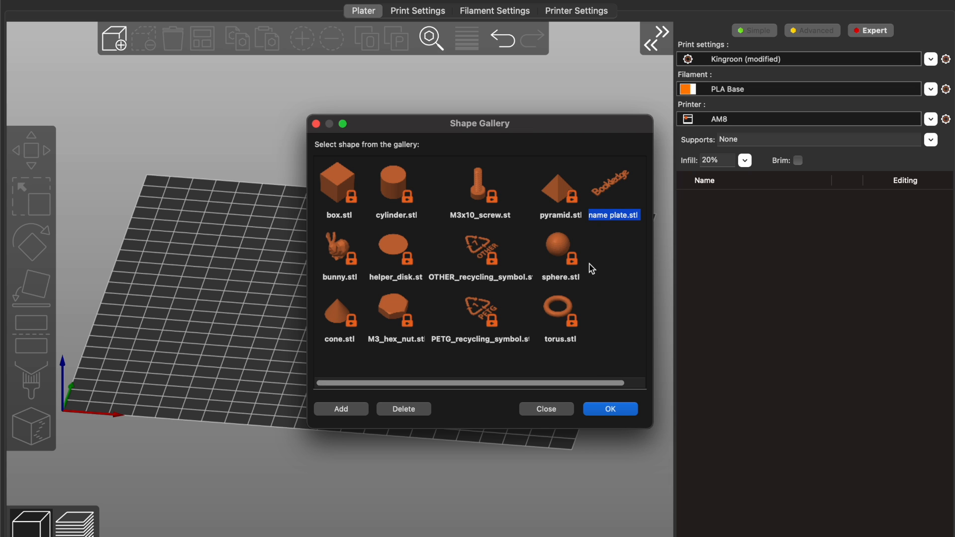
{"action": "left_click", "coordinate": [624, 412]}
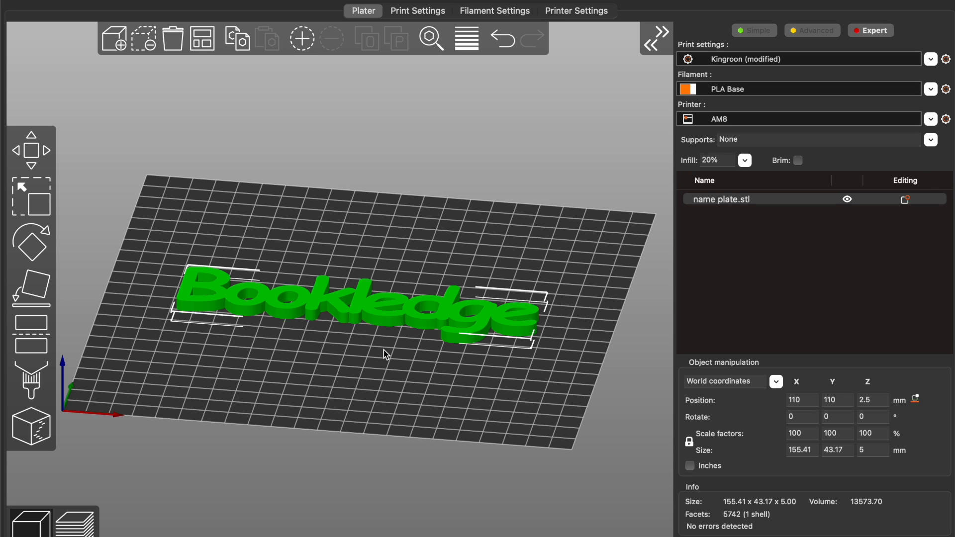
{"action": "left_click_drag", "start_coordinate": [383, 350], "coordinate": [368, 371]}
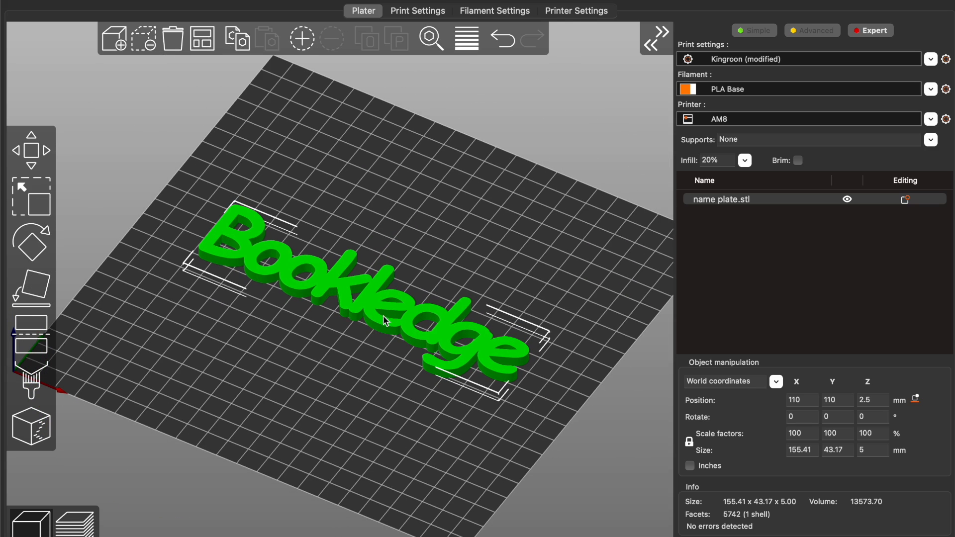
Replace the name plate on the bed with the Arduino_uno_resize.stl case model
{"action": "left_click_drag", "start_coordinate": [386, 321], "coordinate": [348, 393]}
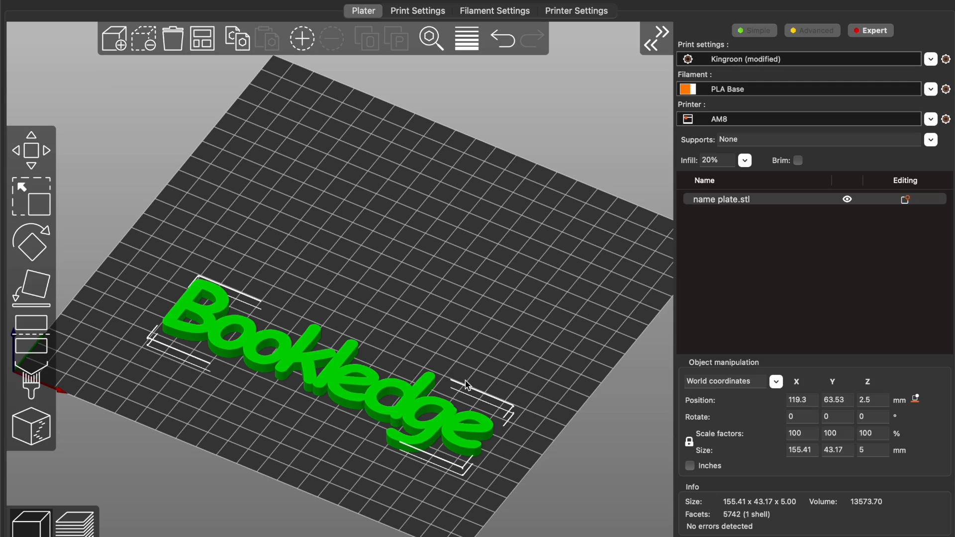
{"action": "key", "text": "Delete"}
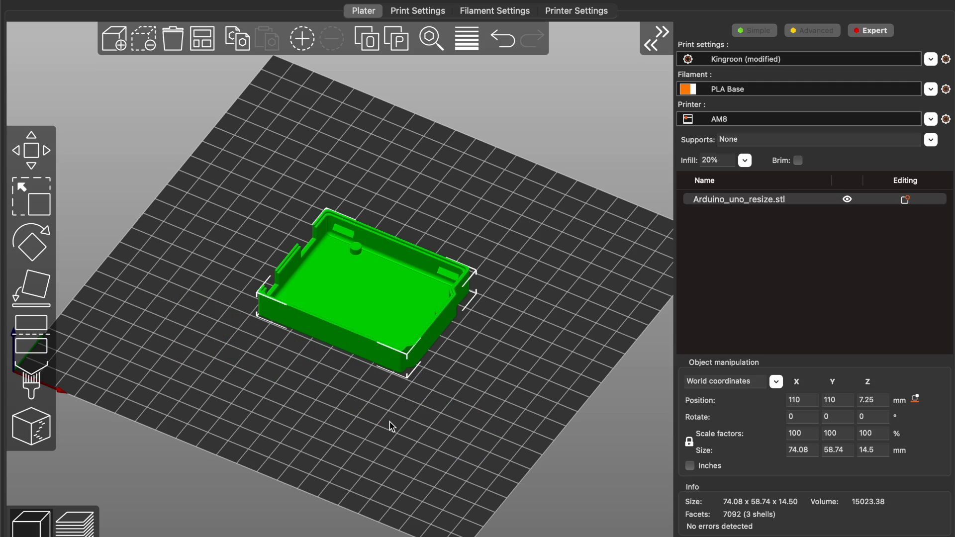
Add name plate.stl from the Shape Gallery to the Arduino_uno_resize.stl case as a negative volume
{"action": "left_click_drag", "start_coordinate": [390, 422], "coordinate": [571, 301]}
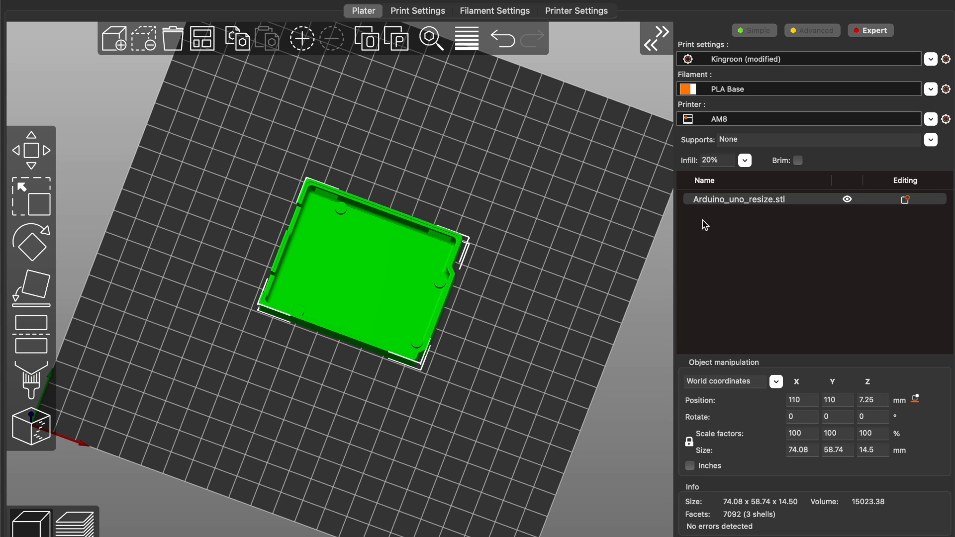
{"action": "right_click", "coordinate": [725, 206]}
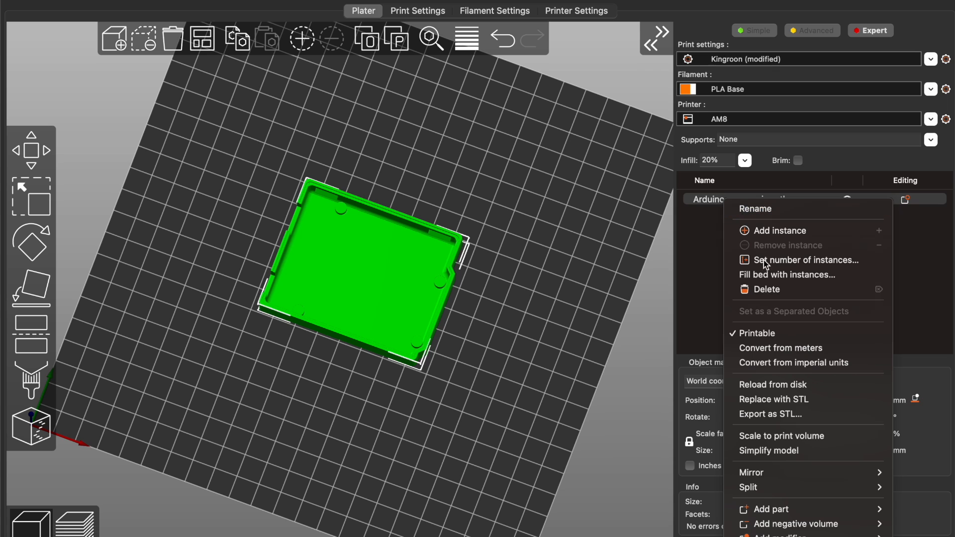
{"action": "mouse_move", "coordinate": [783, 405]}
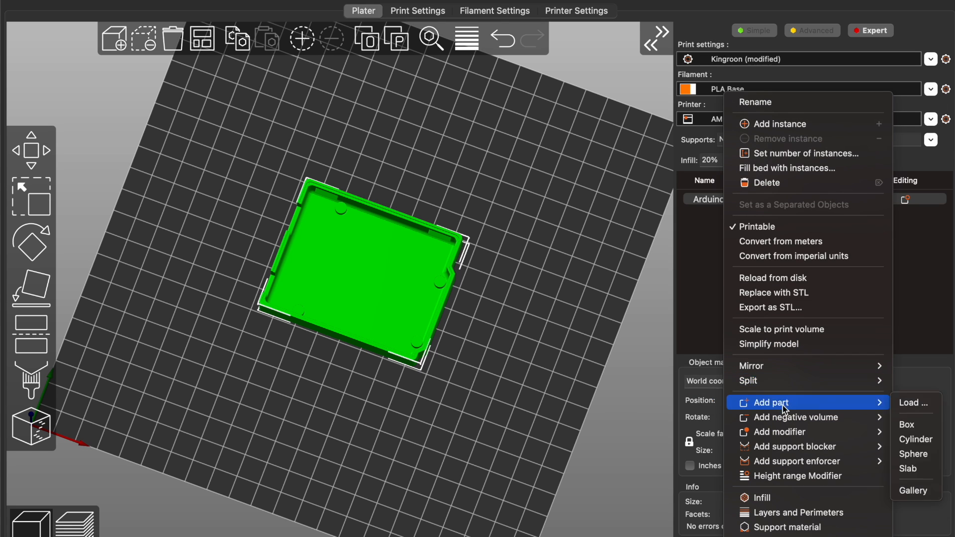
{"action": "mouse_move", "coordinate": [779, 422]}
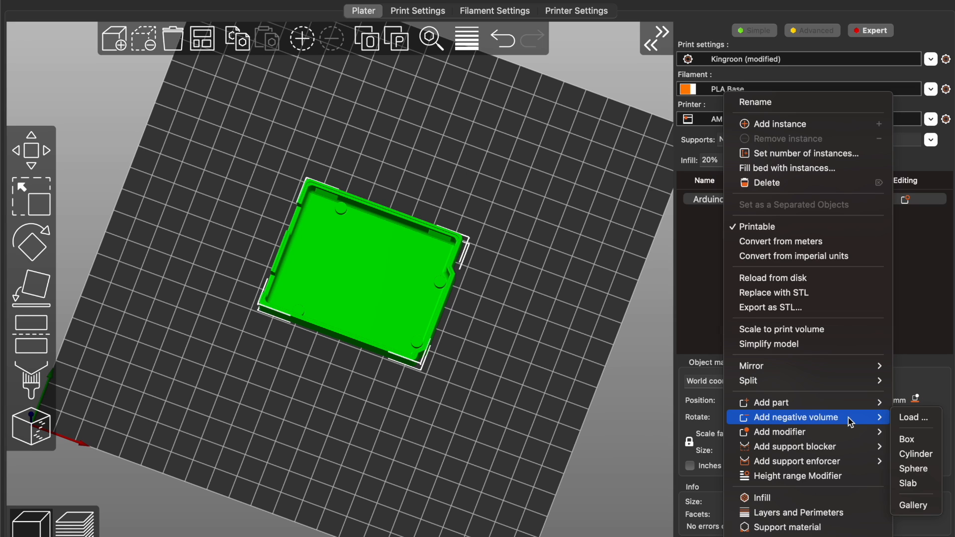
{"action": "left_click", "coordinate": [910, 506]}
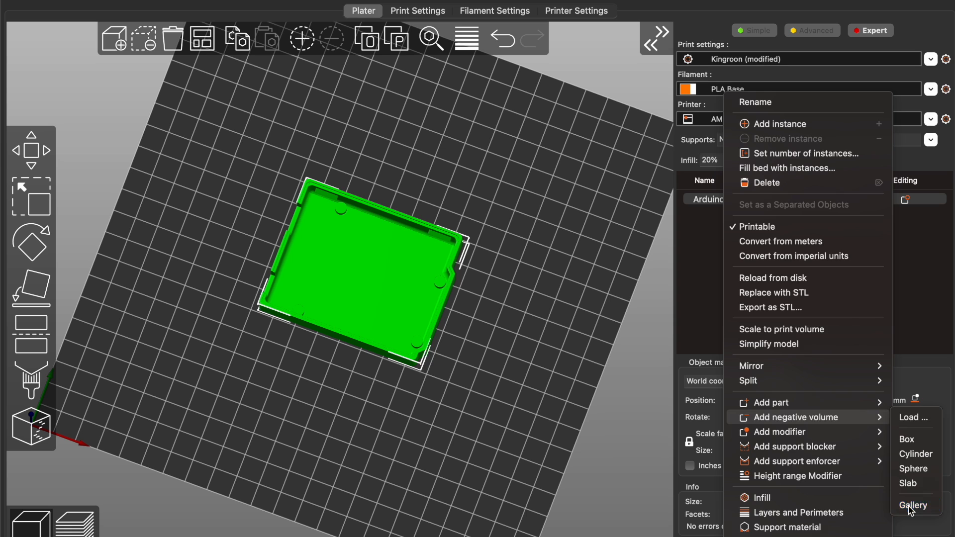
{"action": "left_click", "coordinate": [616, 199]}
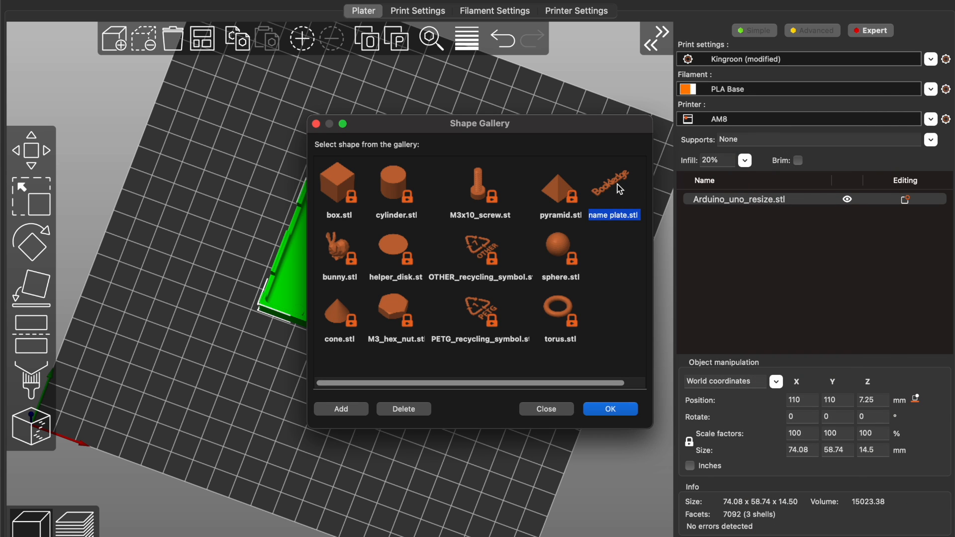
{"action": "left_click", "coordinate": [608, 408]}
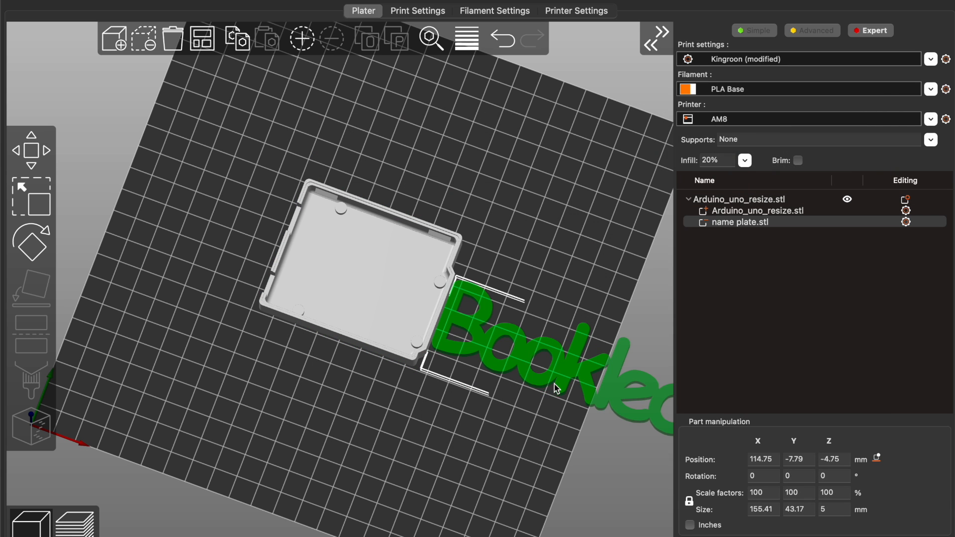
Move the name plate in front of the case, to about X 5.43, Y -50.42 mm, and rotate it 180° about Y
{"action": "left_click_drag", "start_coordinate": [577, 382], "coordinate": [300, 381]}
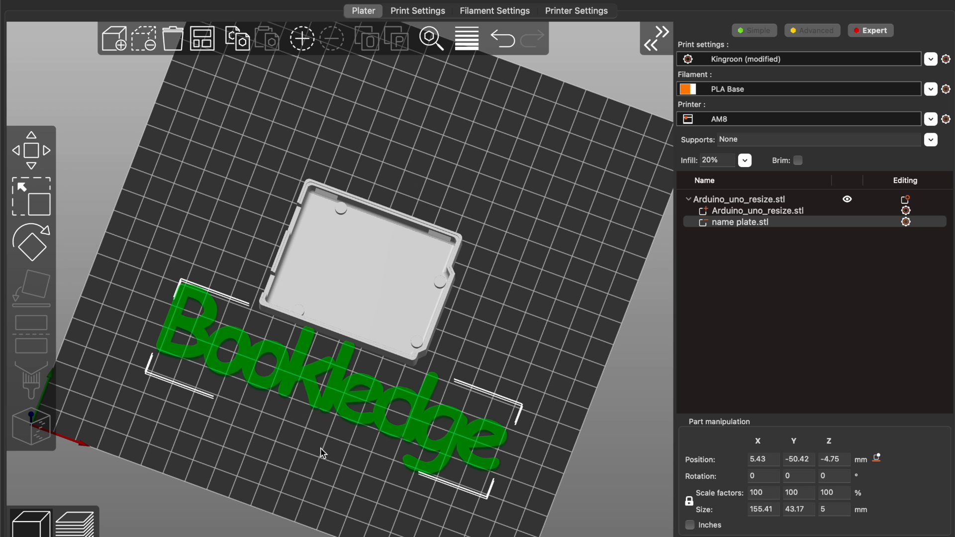
{"action": "mouse_move", "coordinate": [321, 447]}
{"action": "left_mouse_down"}
{"action": "mouse_move", "coordinate": [323, 431]}
{"action": "mouse_move", "coordinate": [330, 435]}
{"action": "left_mouse_up"}
{"action": "left_click", "coordinate": [51, 234]}
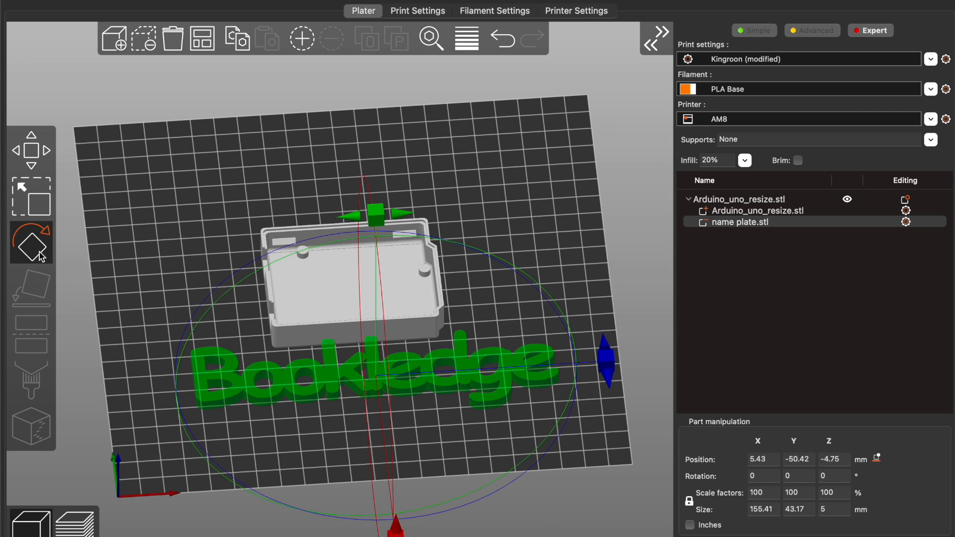
{"action": "left_click_drag", "start_coordinate": [477, 238], "coordinate": [381, 427]}
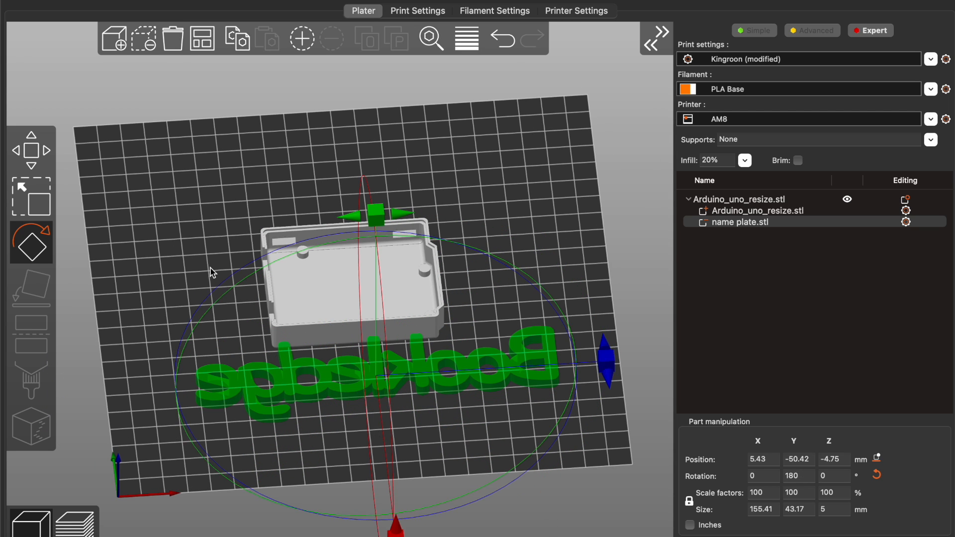
Scale the name plate to 34.7% in X and Y and 149.85% in Z, and move it inside the case to Y -0.12 mm
{"action": "left_click", "coordinate": [31, 196]}
{"action": "left_click_drag", "start_coordinate": [577, 408], "coordinate": [495, 389]}
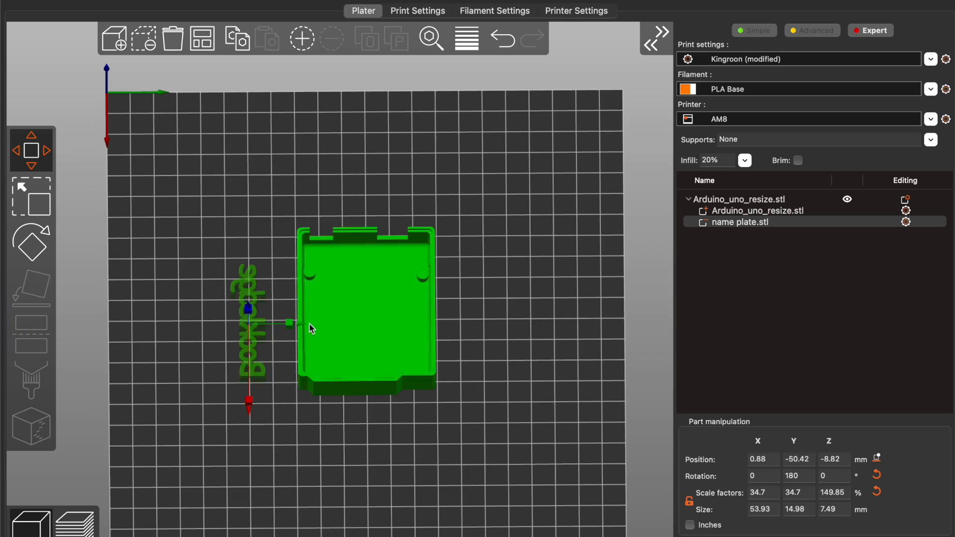
{"action": "left_click_drag", "start_coordinate": [309, 326], "coordinate": [458, 331]}
{"action": "left_click", "coordinate": [298, 322]}
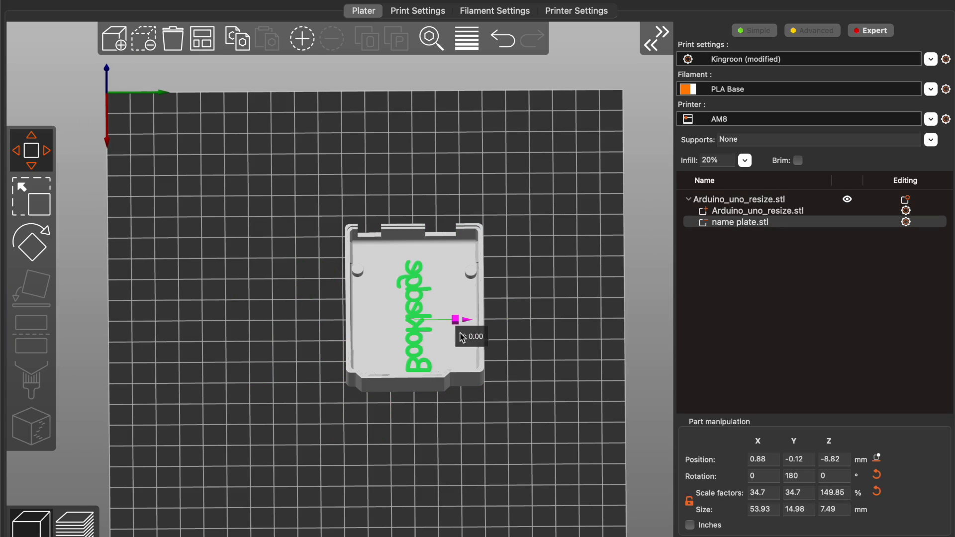
Shift the name plate into the case floor at X -1.49, Z -10.13 mm and slice the model to preview its underside
{"action": "key", "text": "3"}
{"action": "left_click", "coordinate": [713, 536]}
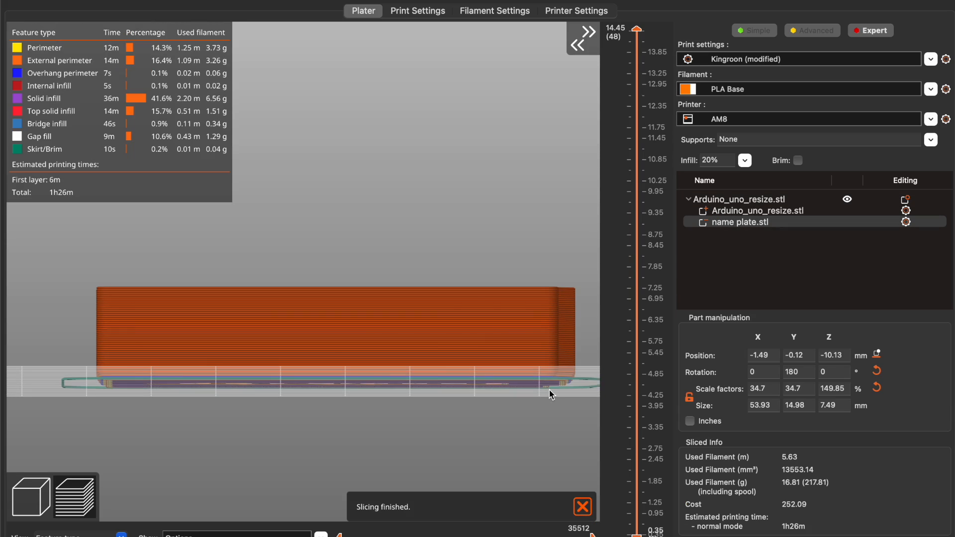
{"action": "left_click_drag", "start_coordinate": [547, 401], "coordinate": [474, 339]}
{"action": "scroll", "coordinate": [473, 339], "scroll_direction": "down", "scroll_amount": 10}
{"action": "scroll", "coordinate": [473, 339], "scroll_direction": "up", "scroll_amount": 4}
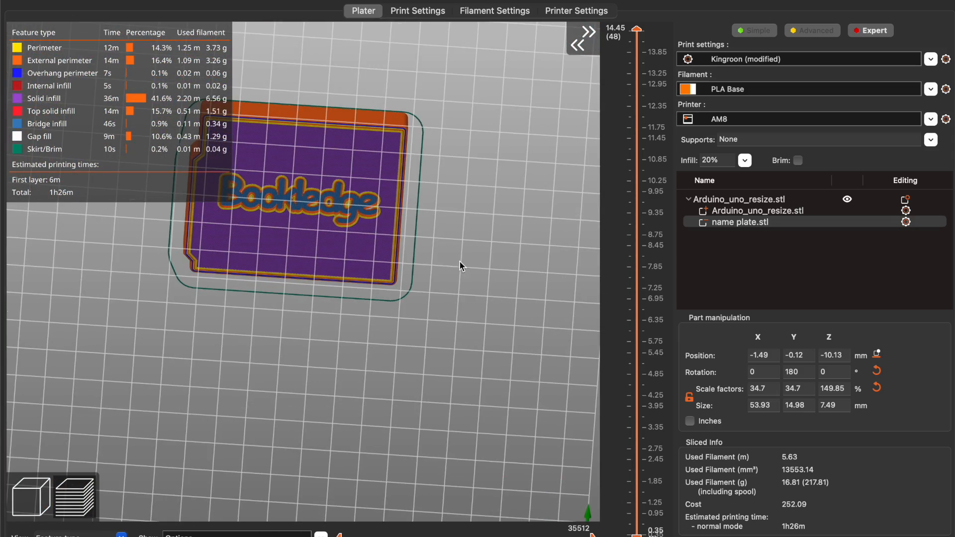
{"action": "left_click_drag", "start_coordinate": [459, 210], "coordinate": [483, 221]}
{"action": "left_click_drag", "start_coordinate": [477, 169], "coordinate": [520, 178]}
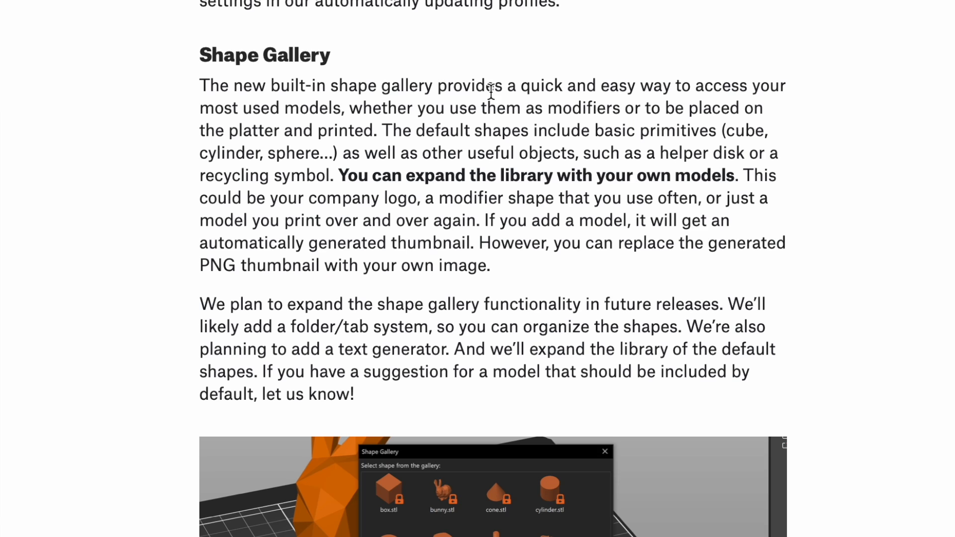
Switch to the PrusaSlicer release article and read its Fuzzy Skin section
{"action": "scroll", "coordinate": [492, 311], "scroll_direction": "down", "scroll_amount": 10}
{"action": "scroll", "coordinate": [495, 313], "scroll_direction": "down", "scroll_amount": 4}
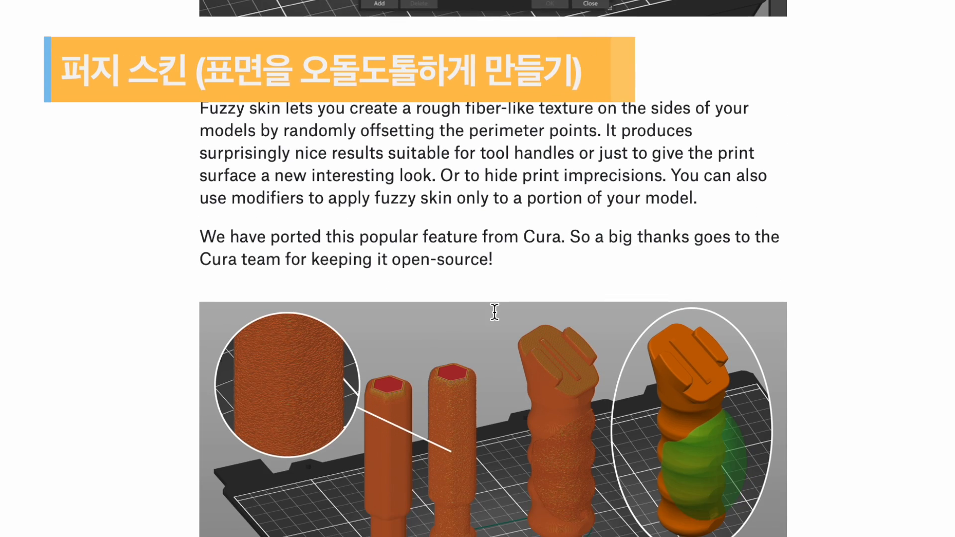
{"action": "scroll", "coordinate": [495, 314], "scroll_direction": "up", "scroll_amount": 1}
{"action": "left_click_drag", "start_coordinate": [399, 145], "coordinate": [451, 149]}
{"action": "left_click", "coordinate": [521, 299]}
{"action": "left_click", "coordinate": [494, 144]}
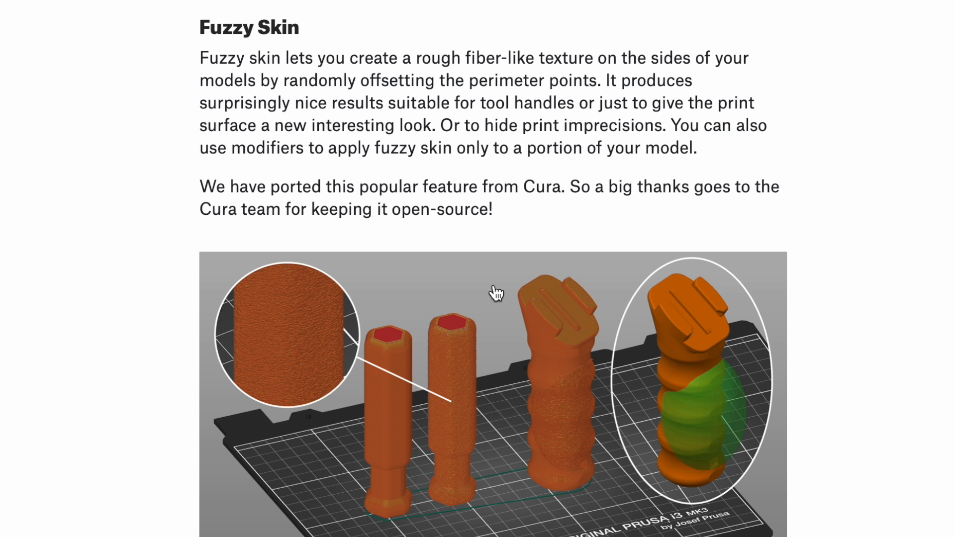
Read the article's sections on 2-4× faster G-code generation and Windows Dark Mode
{"action": "scroll", "coordinate": [496, 294], "scroll_direction": "down", "scroll_amount": 9}
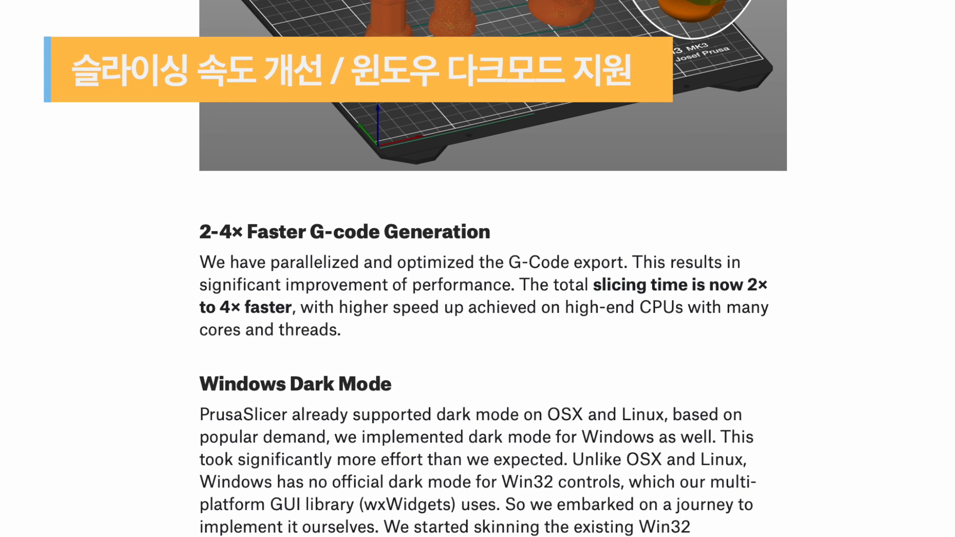
{"action": "scroll", "coordinate": [492, 268], "scroll_direction": "down", "scroll_amount": 4}
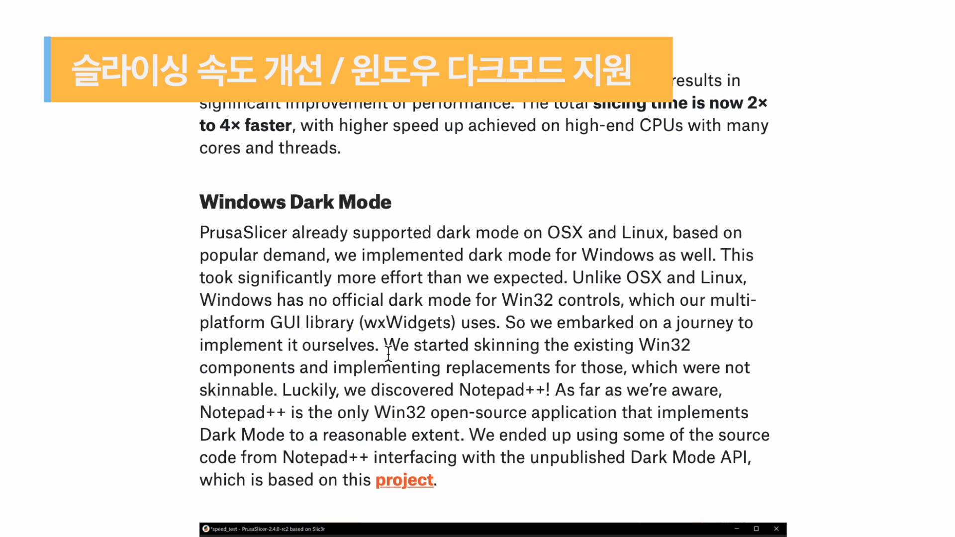
{"action": "scroll", "coordinate": [451, 371], "scroll_direction": "down", "scroll_amount": 9}
{"action": "scroll", "coordinate": [451, 372], "scroll_direction": "down", "scroll_amount": 8}
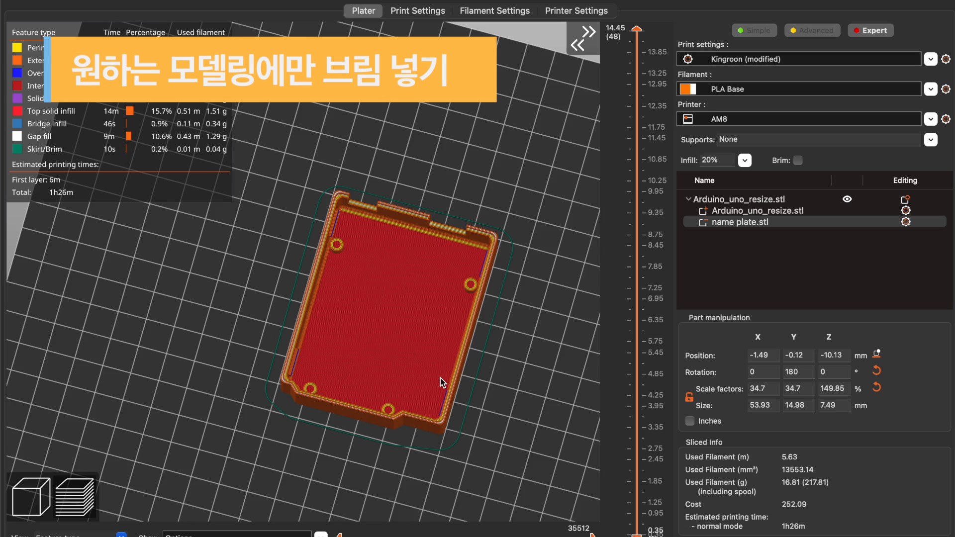
Switch to PrusaSlicer's 3D editor view and move the whole case to about X 99.82, Y 74.85 mm on the bed
{"action": "scroll", "coordinate": [440, 382], "scroll_direction": "down", "scroll_amount": 5}
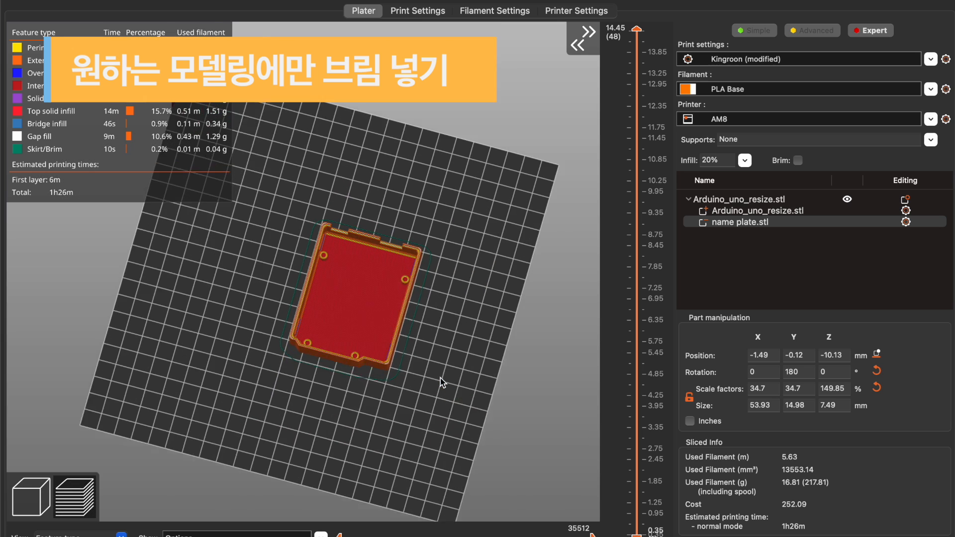
{"action": "scroll", "coordinate": [440, 382], "scroll_direction": "up", "scroll_amount": 2}
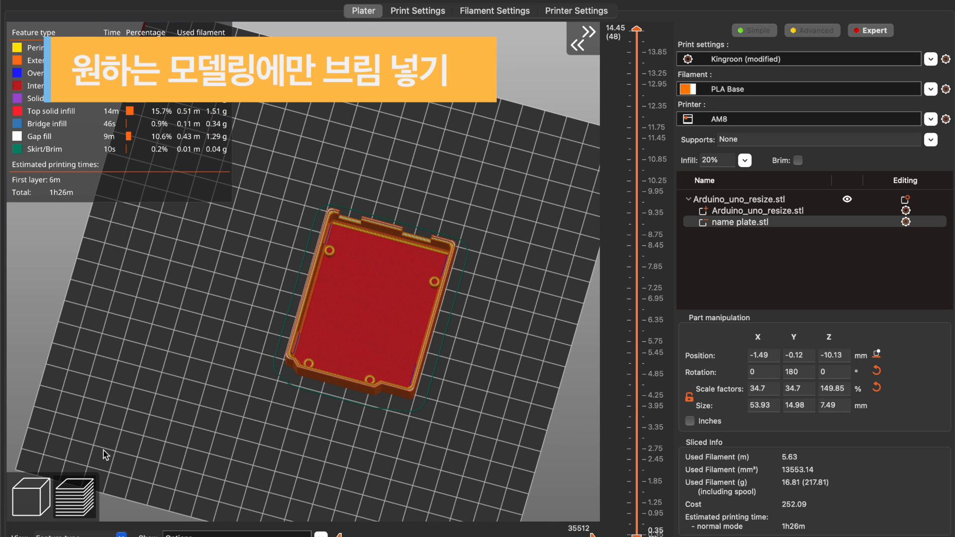
{"action": "left_click", "coordinate": [31, 498]}
{"action": "left_click_drag", "start_coordinate": [437, 354], "coordinate": [318, 301]}
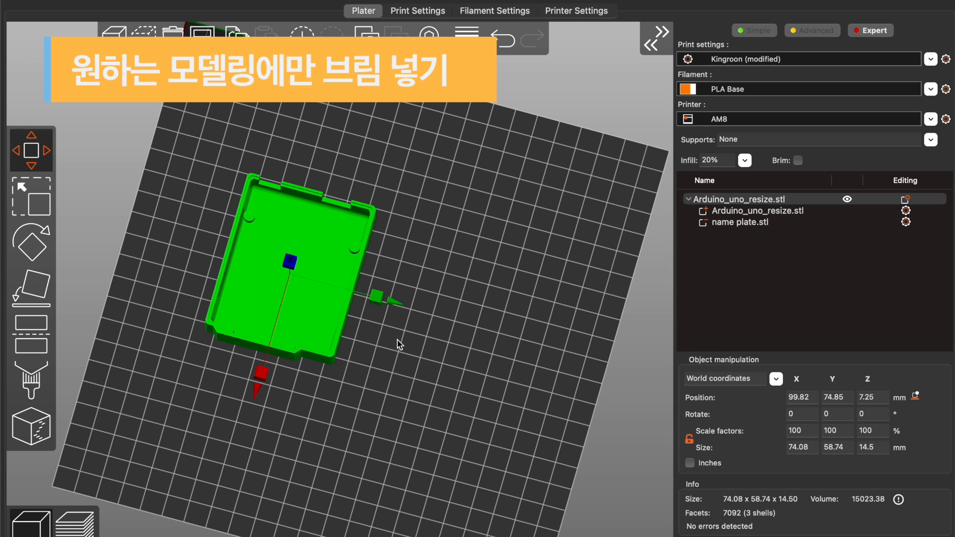
Duplicate the case, place the copy beside the original with a gap between them, and reselect the original
{"action": "key", "text": "super+c"}
{"action": "key", "text": "super+v"}
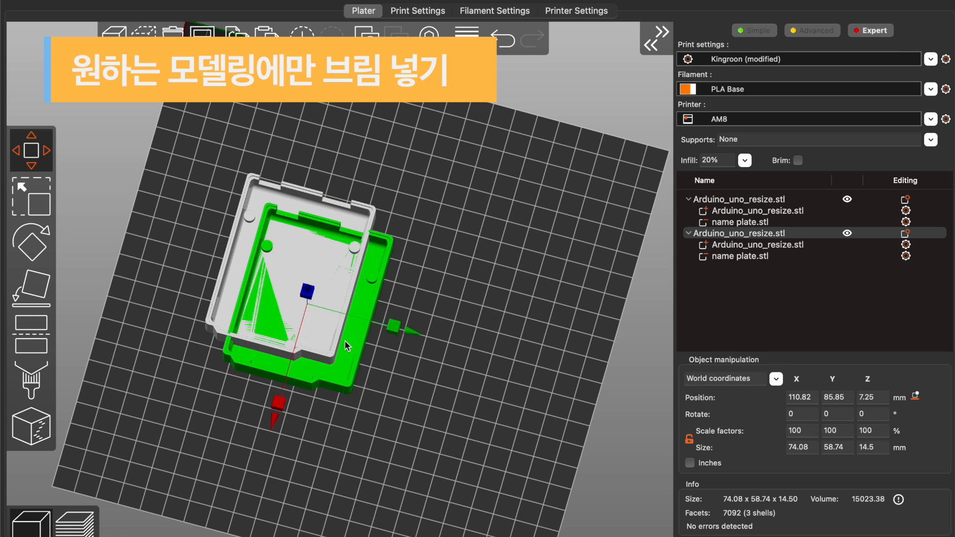
{"action": "left_click_drag", "start_coordinate": [345, 340], "coordinate": [497, 362]}
{"action": "right_click_drag", "start_coordinate": [296, 452], "coordinate": [305, 435]}
{"action": "left_click", "coordinate": [303, 302]}
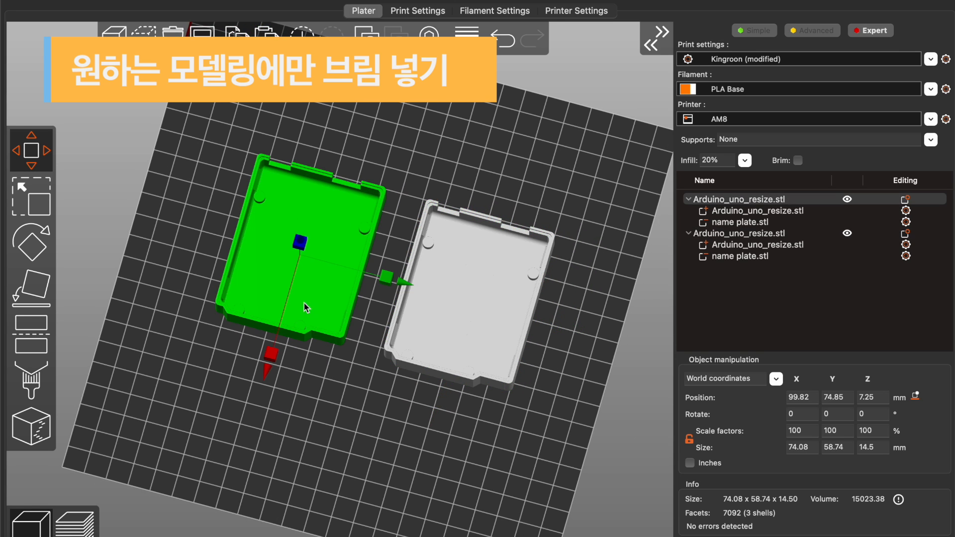
Slice both cases and examine the toolpaths and the skirt around them in the preview
{"action": "key", "text": "super+r"}
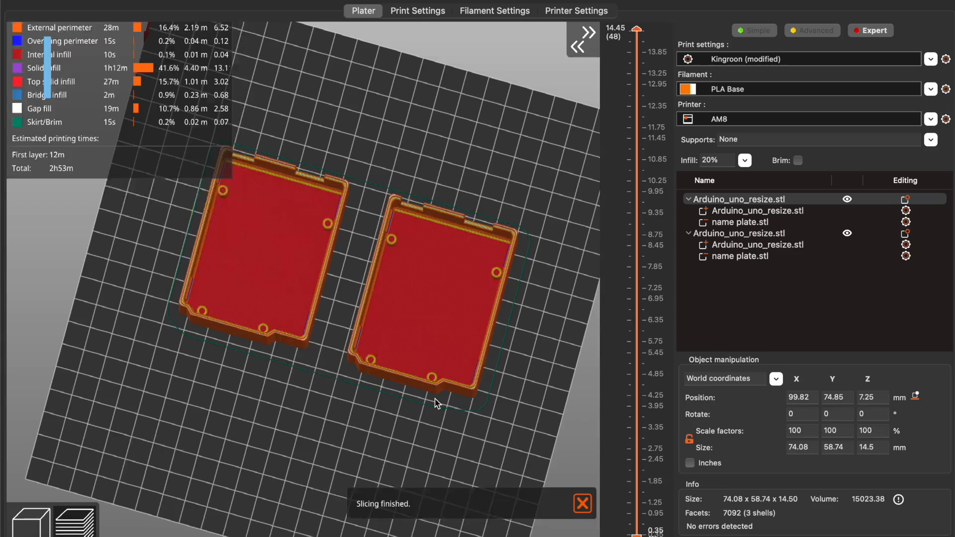
{"action": "left_click_drag", "start_coordinate": [435, 426], "coordinate": [449, 428]}
{"action": "scroll", "coordinate": [450, 428], "scroll_direction": "up", "scroll_amount": 5}
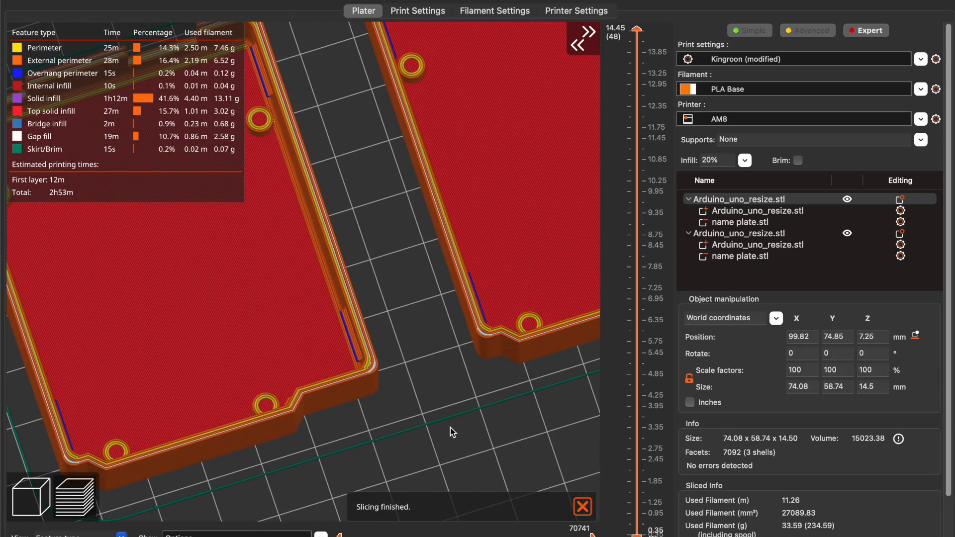
{"action": "scroll", "coordinate": [455, 390], "scroll_direction": "down", "scroll_amount": 5}
{"action": "mouse_move", "coordinate": [455, 389]}
{"action": "left_mouse_down"}
{"action": "mouse_move", "coordinate": [421, 390]}
{"action": "mouse_move", "coordinate": [439, 386]}
{"action": "left_mouse_up"}
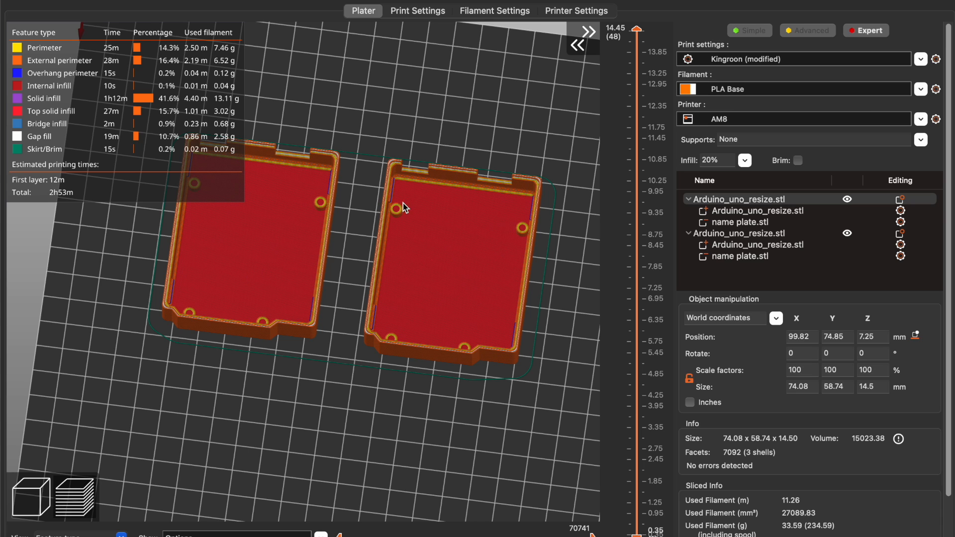
{"action": "left_click_drag", "start_coordinate": [402, 202], "coordinate": [427, 304]}
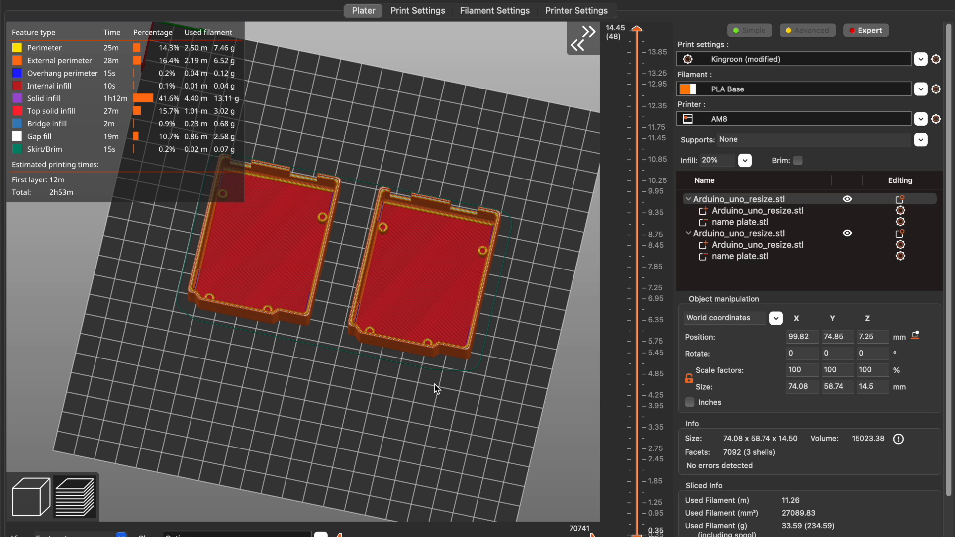
{"action": "mouse_move", "coordinate": [457, 387]}
{"action": "left_mouse_down"}
{"action": "mouse_move", "coordinate": [458, 358]}
{"action": "mouse_move", "coordinate": [458, 382]}
{"action": "left_mouse_up"}
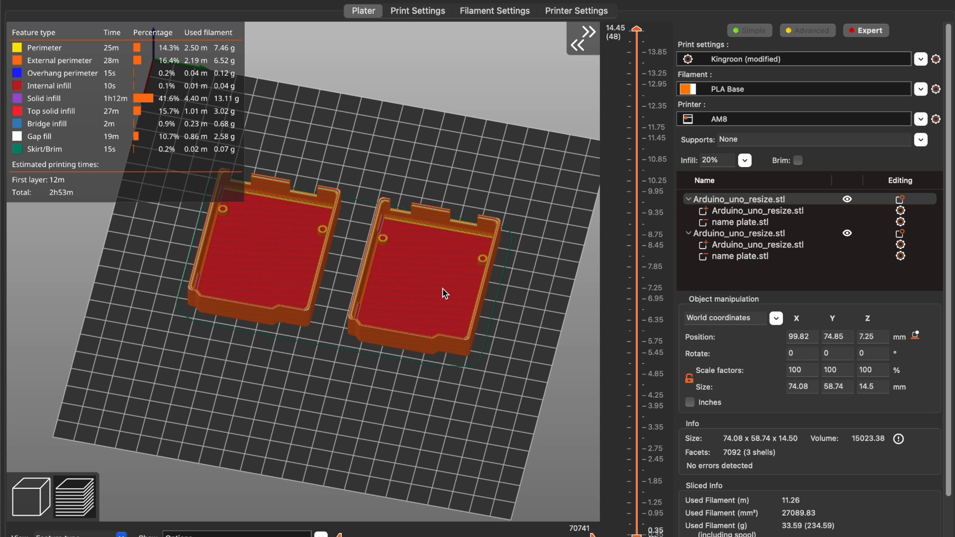
{"action": "scroll", "coordinate": [443, 291], "scroll_direction": "down", "scroll_amount": 3}
{"action": "scroll", "coordinate": [443, 291], "scroll_direction": "up", "scroll_amount": 3}
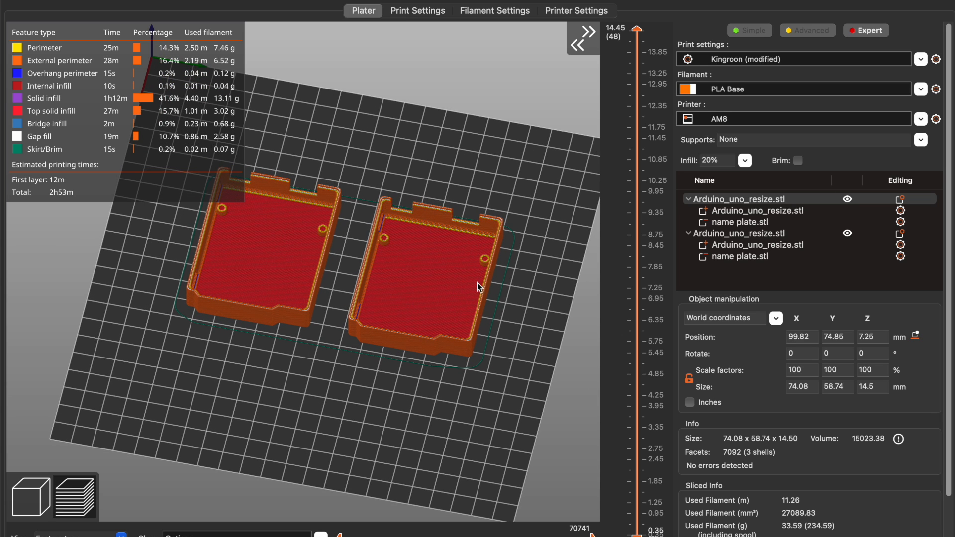
Add the brim separation gap, brim type and brim width overrides to the second case's object settings
{"action": "left_click", "coordinate": [734, 234]}
{"action": "right_click", "coordinate": [734, 238]}
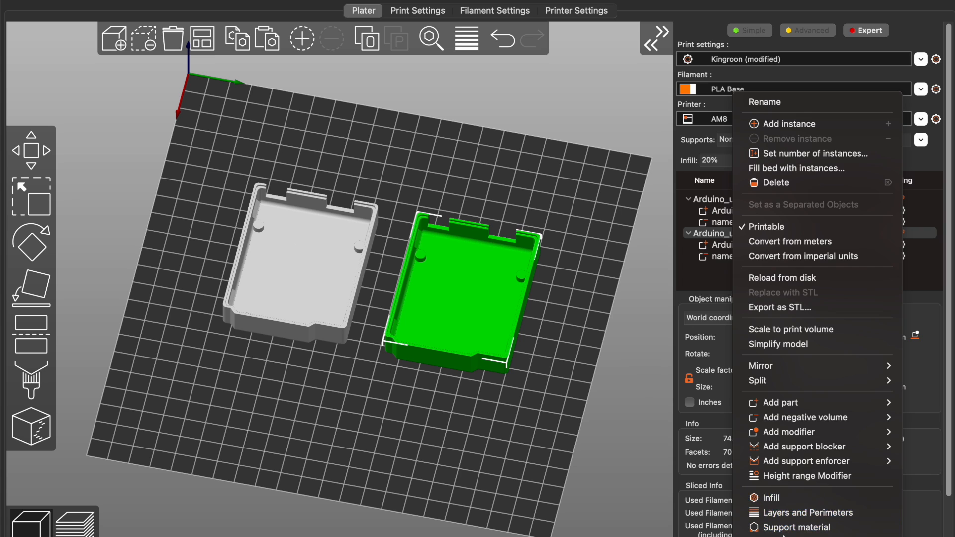
{"action": "mouse_move", "coordinate": [796, 536]}
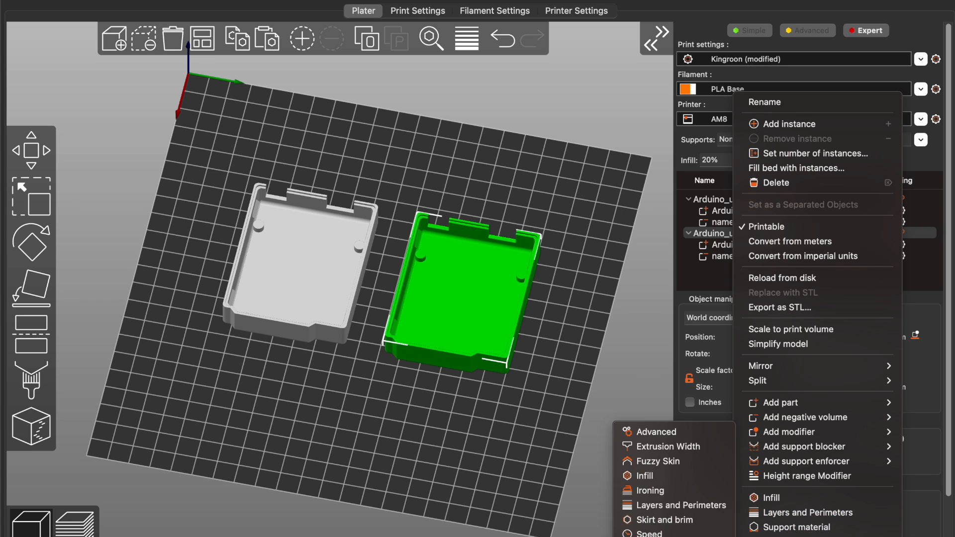
{"action": "left_click", "coordinate": [658, 520]}
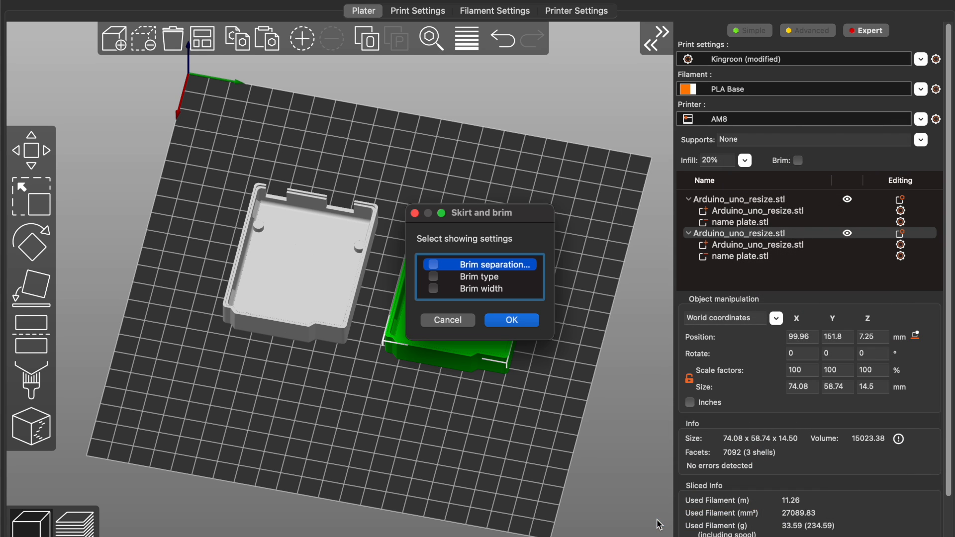
{"action": "left_click", "coordinate": [433, 277]}
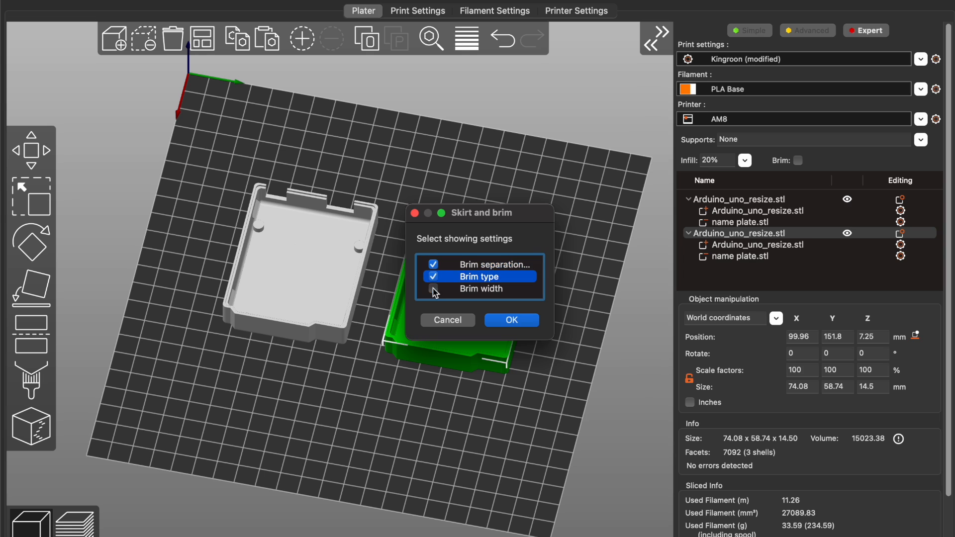
{"action": "left_click", "coordinate": [434, 288]}
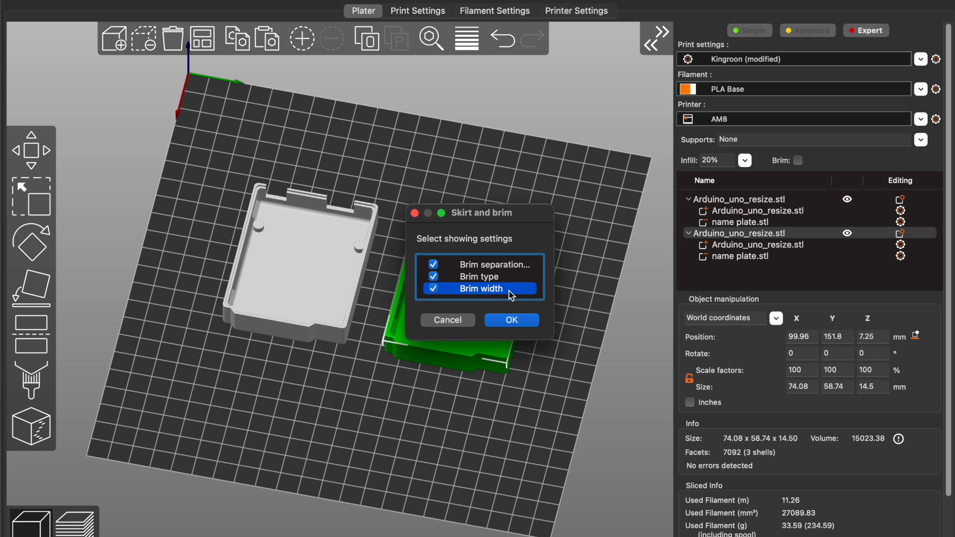
{"action": "left_click", "coordinate": [509, 324]}
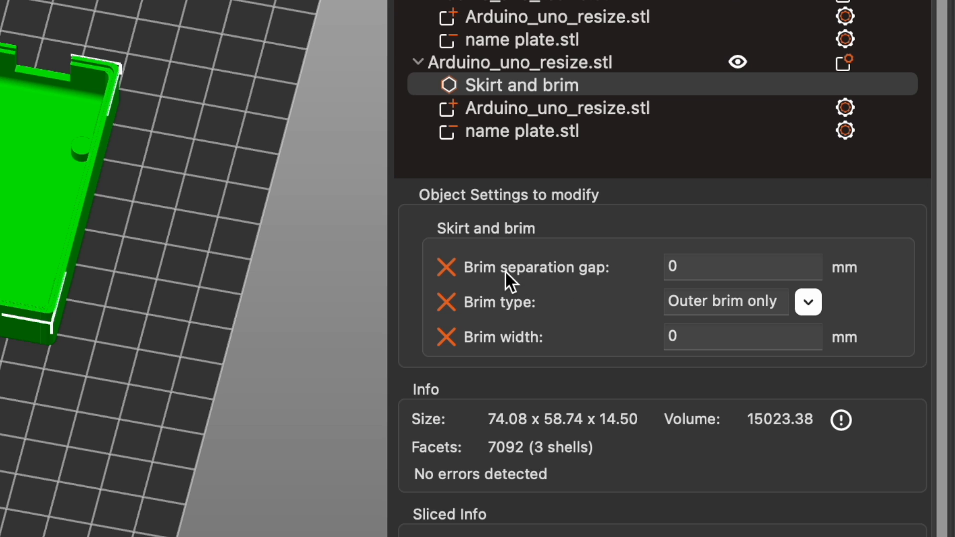
Keep the second case's brim type as Outer brim only and set its brim width to 5 mm
{"action": "left_click", "coordinate": [708, 269]}
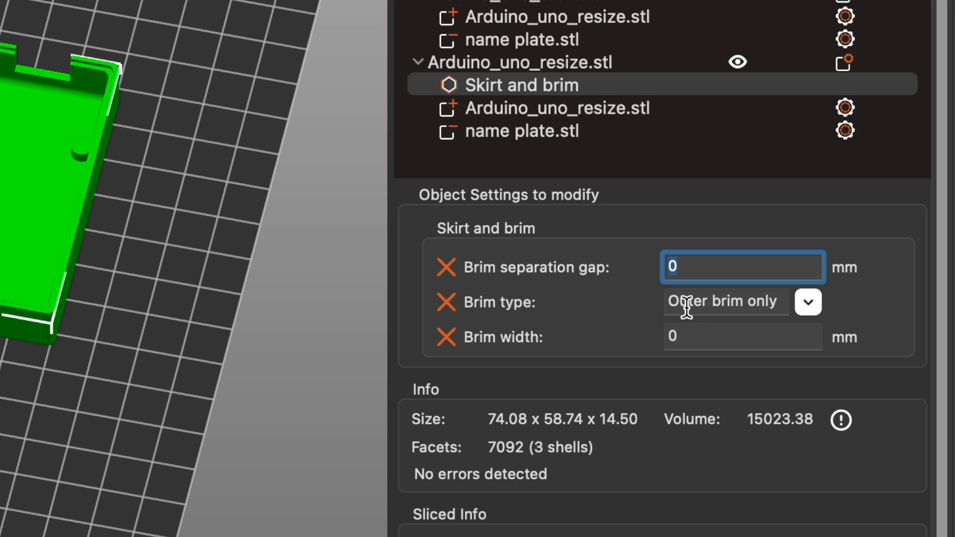
{"action": "left_click_drag", "start_coordinate": [686, 307], "coordinate": [792, 308]}
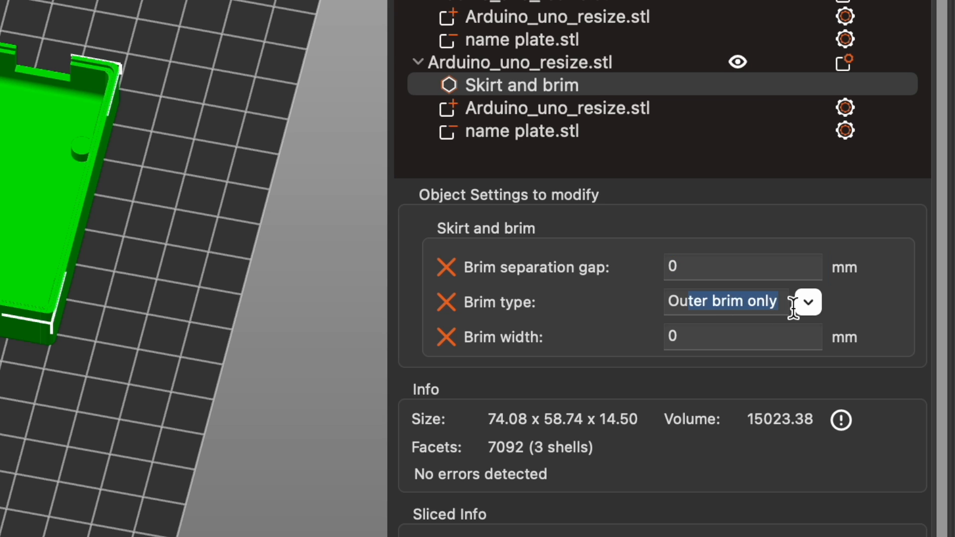
{"action": "left_click", "coordinate": [742, 302]}
{"action": "left_click", "coordinate": [696, 340]}
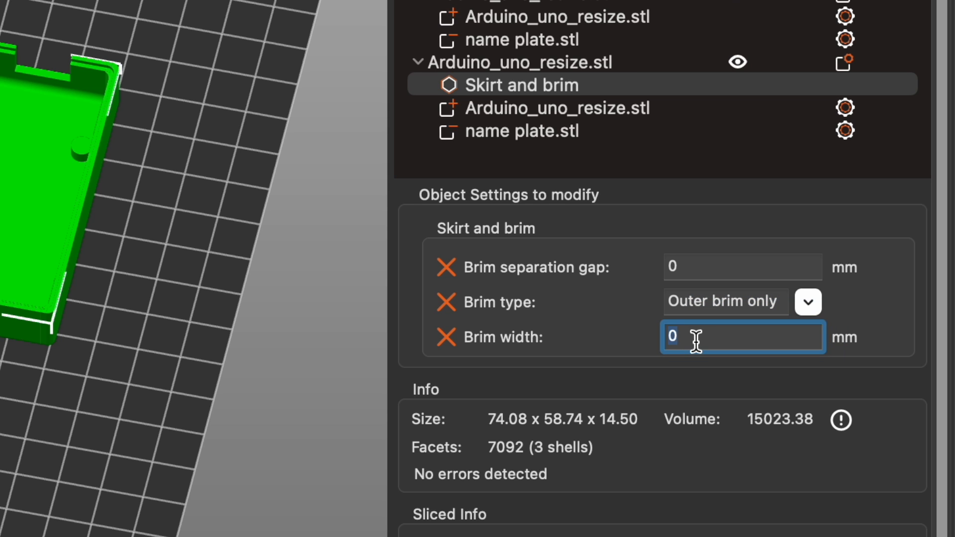
{"action": "type", "text": "5"}
{"action": "left_click", "coordinate": [269, 397]}
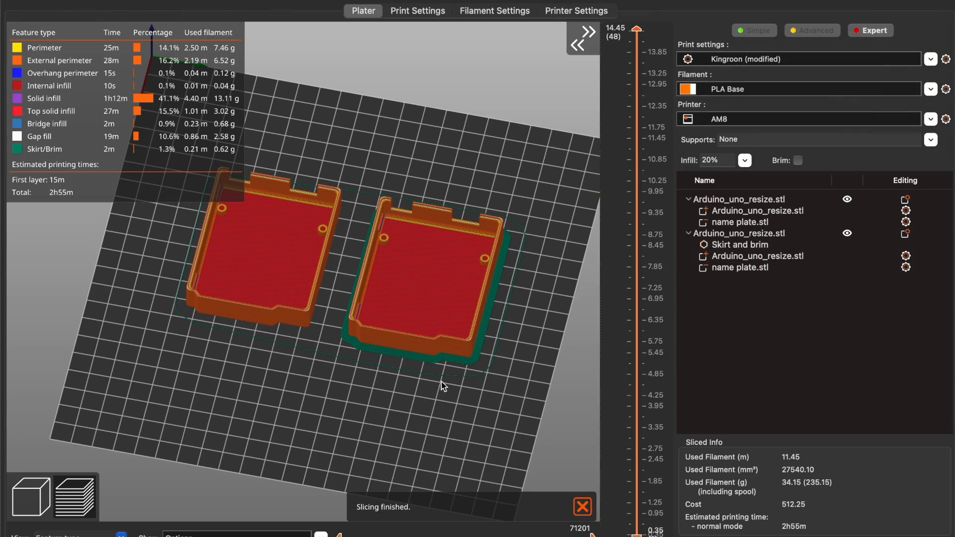
Slice both cases again and examine the brim around the second case up close in the preview
{"action": "left_click_drag", "start_coordinate": [398, 398], "coordinate": [407, 402]}
{"action": "scroll", "coordinate": [408, 401], "scroll_direction": "up", "scroll_amount": 6}
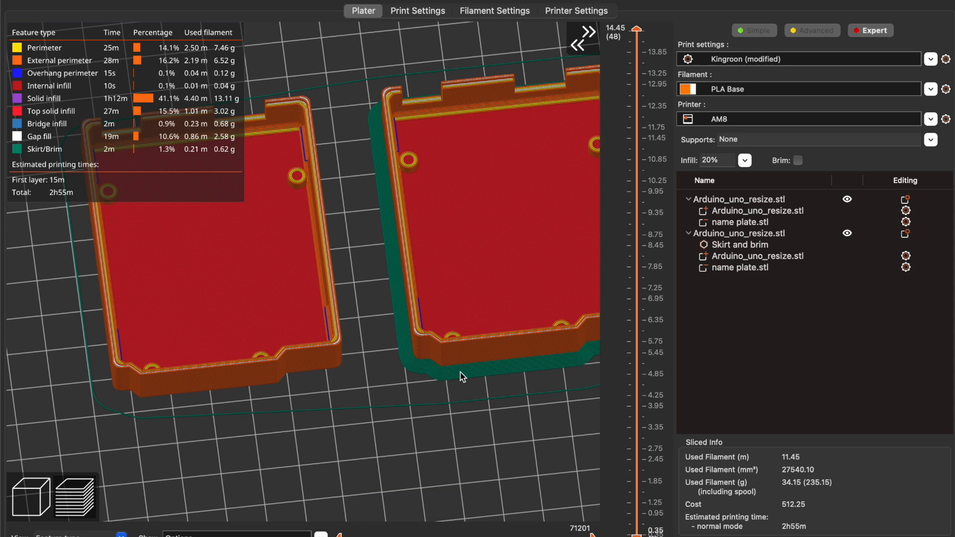
{"action": "scroll", "coordinate": [460, 378], "scroll_direction": "up", "scroll_amount": 5}
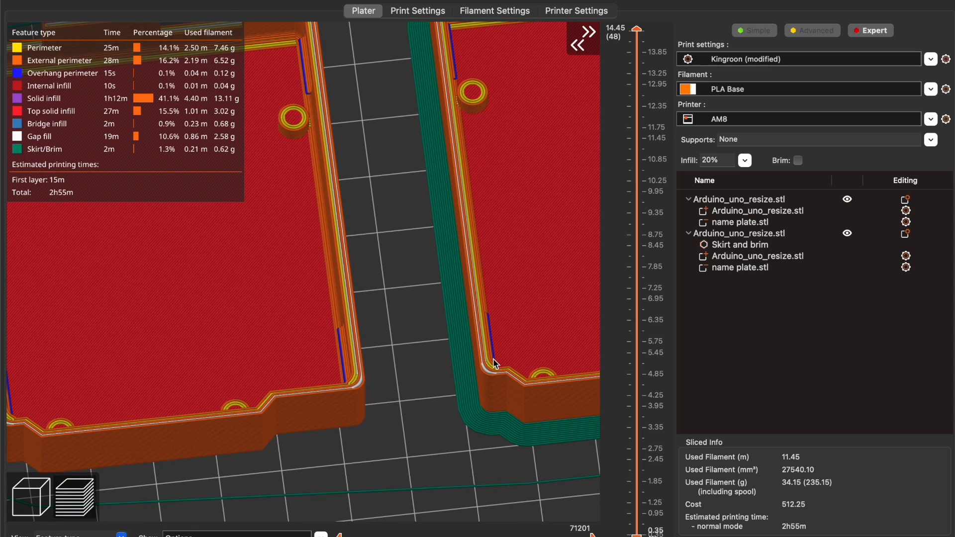
{"action": "scroll", "coordinate": [495, 363], "scroll_direction": "down", "scroll_amount": 5}
{"action": "scroll", "coordinate": [495, 363], "scroll_direction": "down", "scroll_amount": 3}
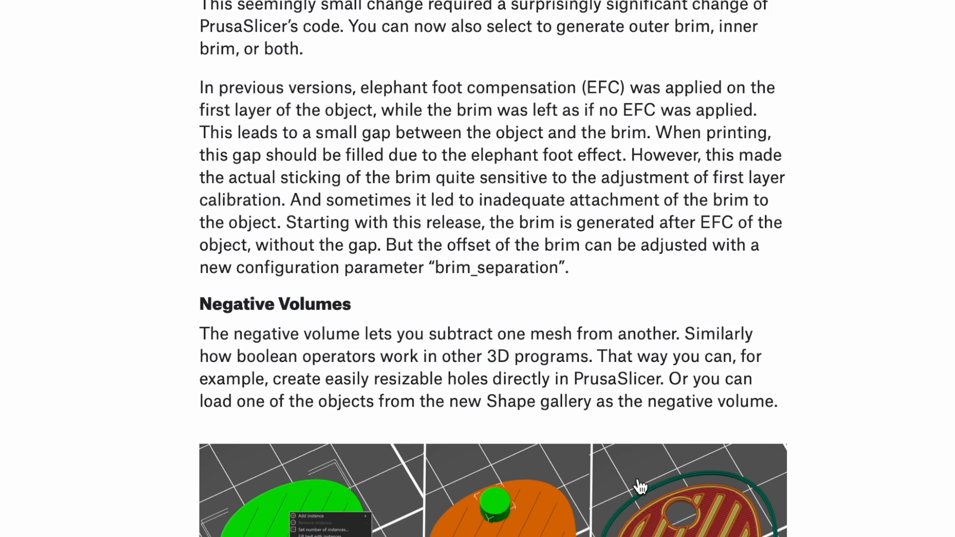
Switch to the article and read its sections on brim separation and Negative Volumes
{"action": "scroll", "coordinate": [637, 486], "scroll_direction": "down", "scroll_amount": 5}
{"action": "scroll", "coordinate": [627, 492], "scroll_direction": "up", "scroll_amount": 1}
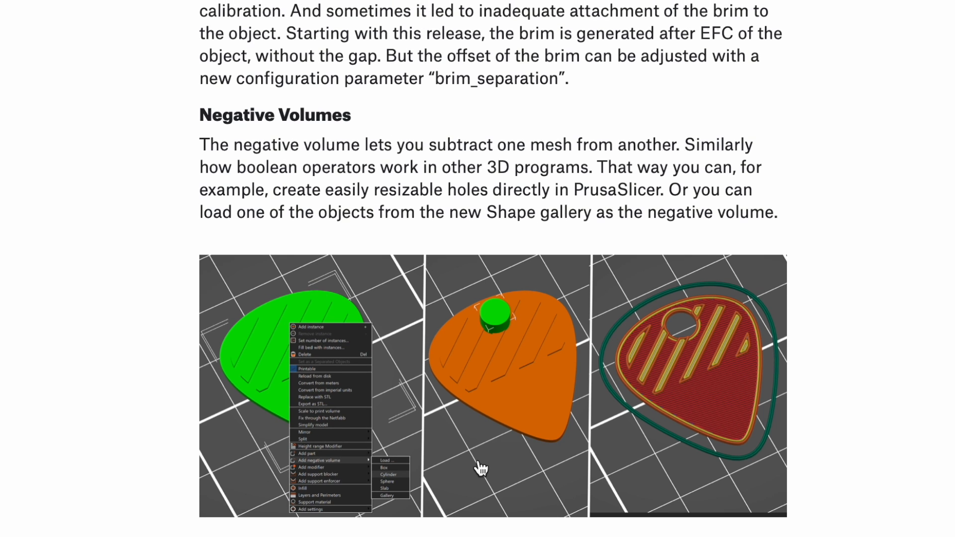
{"action": "scroll", "coordinate": [480, 467], "scroll_direction": "down", "scroll_amount": 2}
{"action": "scroll", "coordinate": [480, 467], "scroll_direction": "down", "scroll_amount": 2}
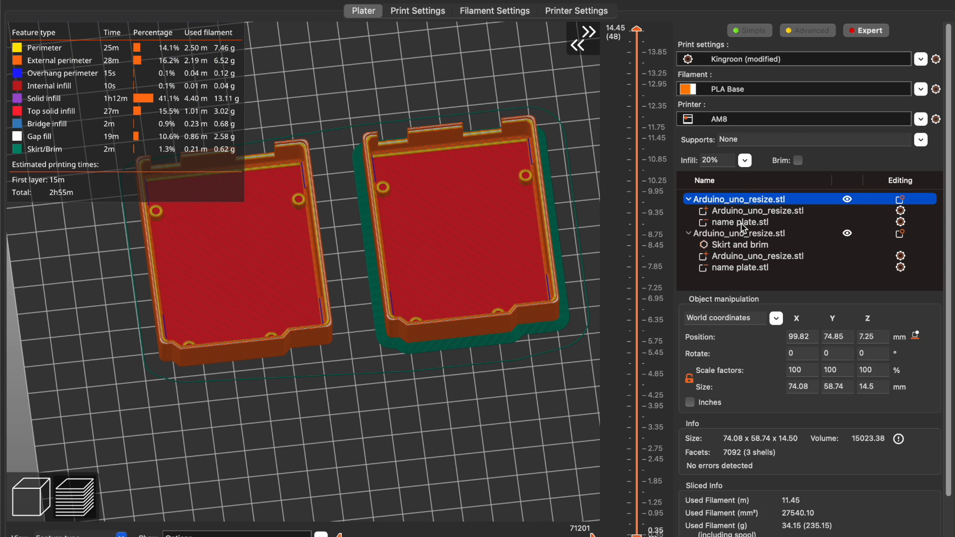
Back in PrusaSlicer, replace both cases on the bed with top_design.stl and inspect its raised cup design
{"action": "left_click", "coordinate": [734, 232], "text": "shift"}
{"action": "key", "text": "Delete"}
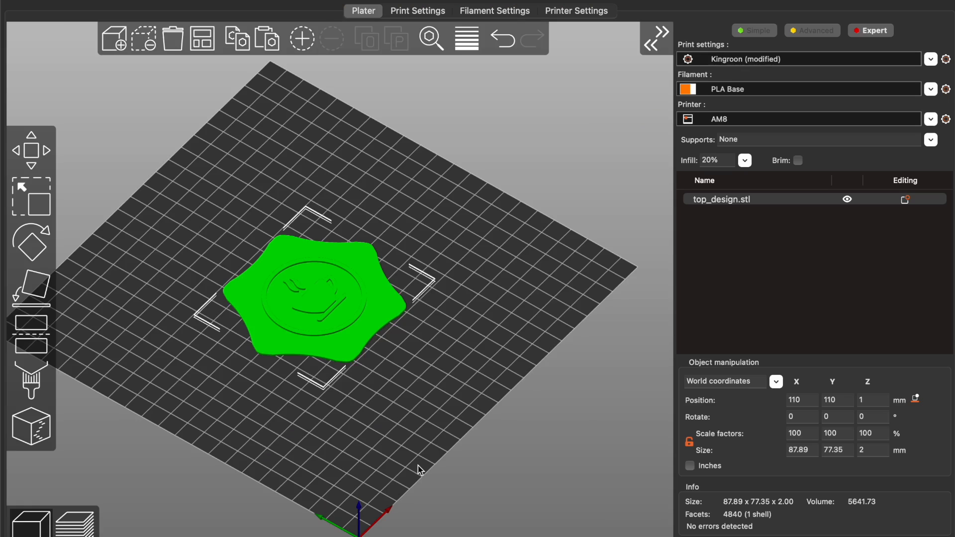
{"action": "scroll", "coordinate": [417, 466], "scroll_direction": "up", "scroll_amount": 5}
{"action": "scroll", "coordinate": [420, 471], "scroll_direction": "down", "scroll_amount": 4}
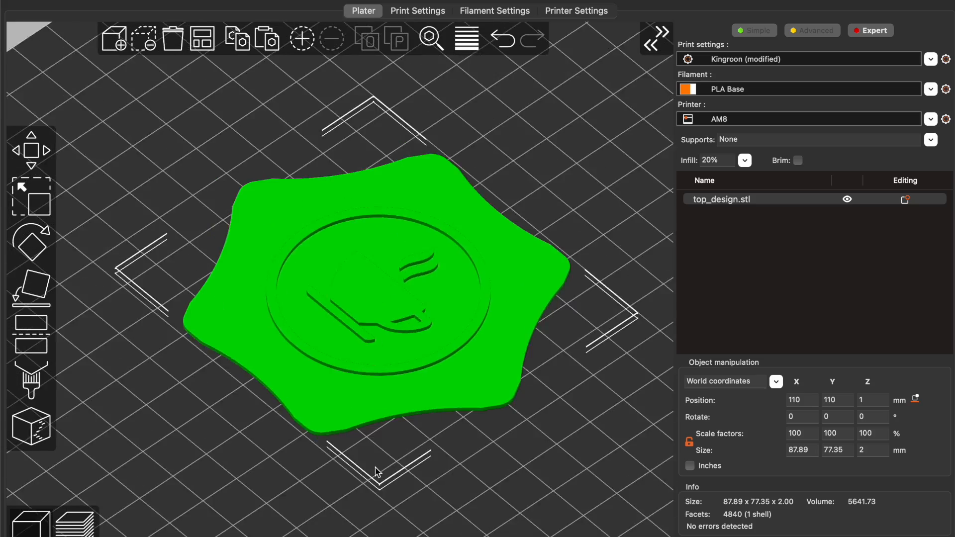
{"action": "left_click_drag", "start_coordinate": [376, 468], "coordinate": [320, 445]}
{"action": "scroll", "coordinate": [384, 466], "scroll_direction": "up", "scroll_amount": 5}
{"action": "scroll", "coordinate": [383, 466], "scroll_direction": "down", "scroll_amount": 5}
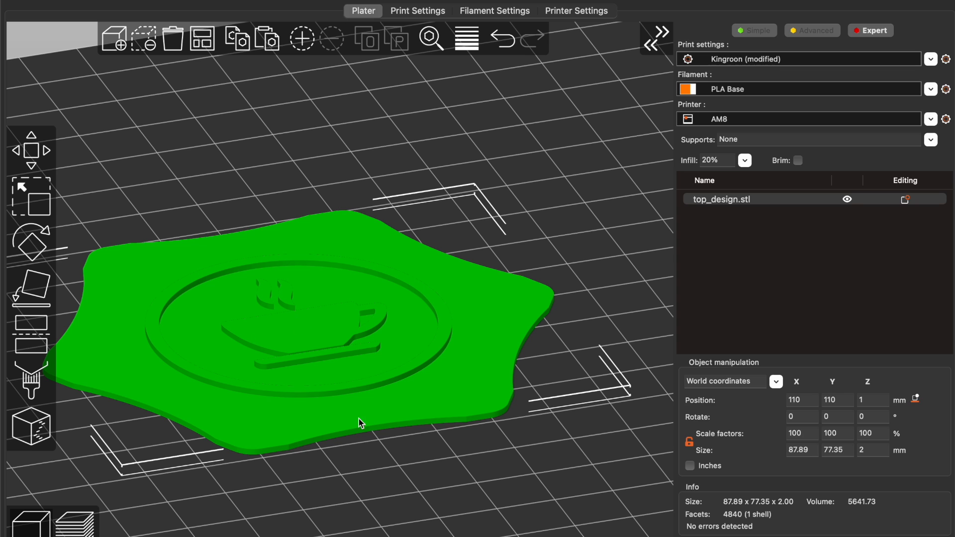
{"action": "left_click_drag", "start_coordinate": [368, 479], "coordinate": [439, 456]}
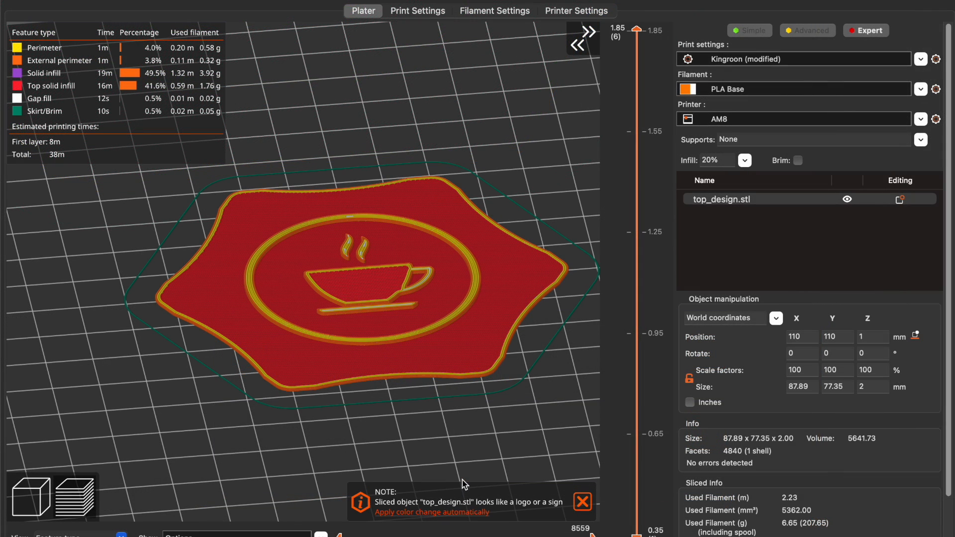
Apply the automatic color change to the sliced top_design.stl and inspect the two-color preview and the change at 1.25 mm
{"action": "left_click", "coordinate": [454, 512]}
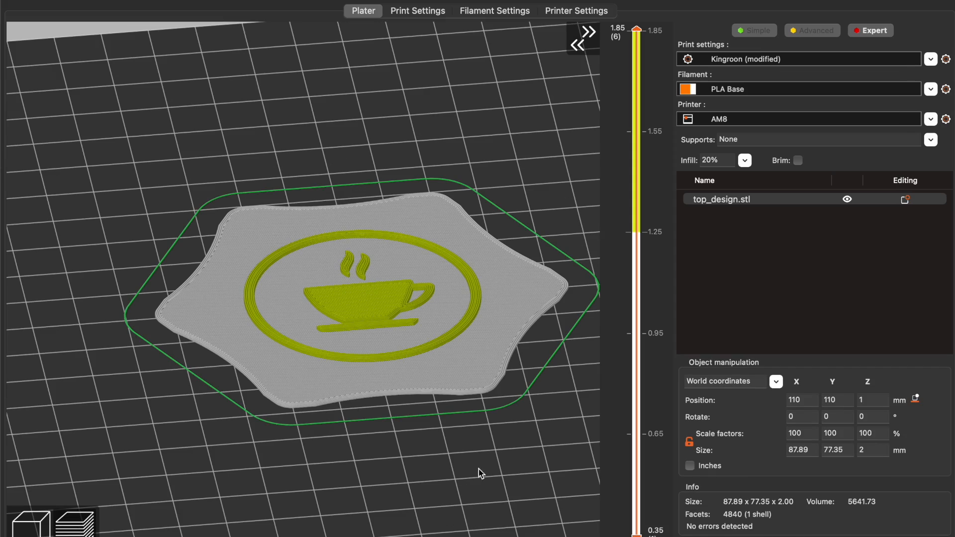
{"action": "left_click_drag", "start_coordinate": [482, 466], "coordinate": [487, 473]}
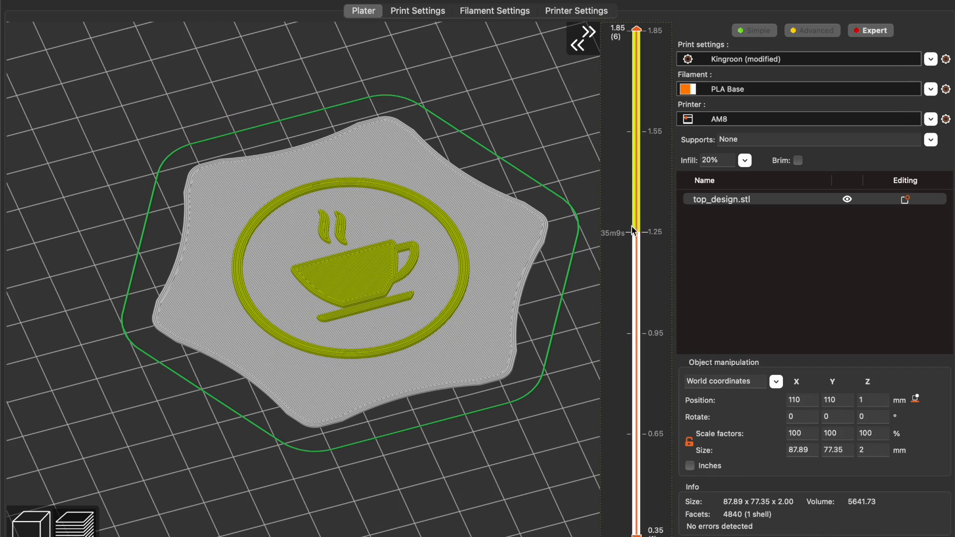
{"action": "scroll", "coordinate": [410, 375], "scroll_direction": "up", "scroll_amount": 5}
{"action": "scroll", "coordinate": [410, 375], "scroll_direction": "down", "scroll_amount": 4}
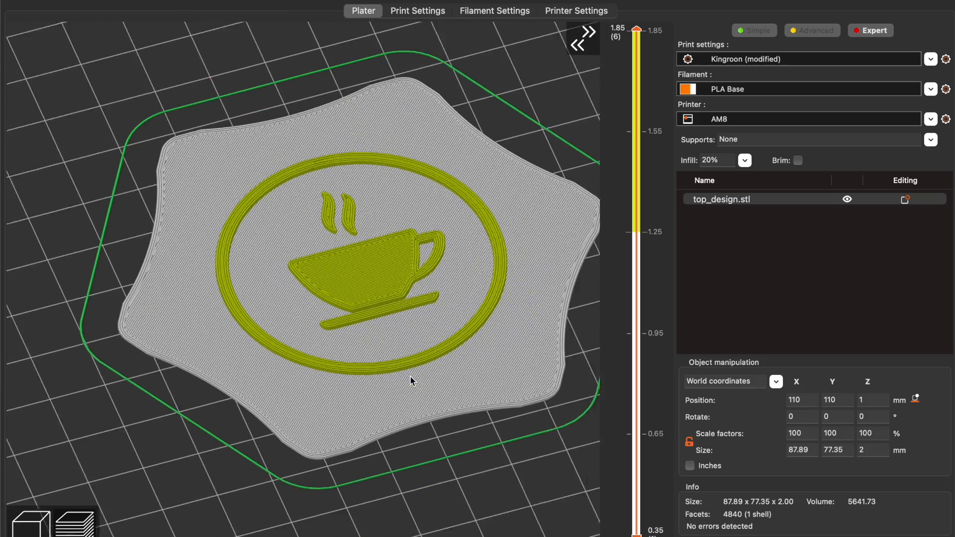
{"action": "mouse_move", "coordinate": [420, 436]}
{"action": "left_mouse_down"}
{"action": "mouse_move", "coordinate": [454, 402]}
{"action": "mouse_move", "coordinate": [414, 433]}
{"action": "mouse_move", "coordinate": [433, 434]}
{"action": "left_mouse_up"}
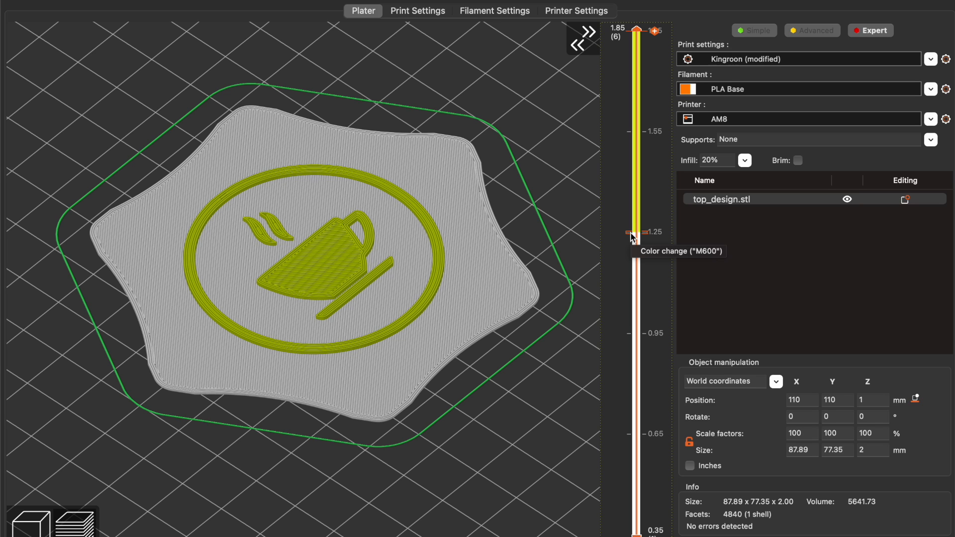
{"action": "left_click_drag", "start_coordinate": [360, 449], "coordinate": [357, 437]}
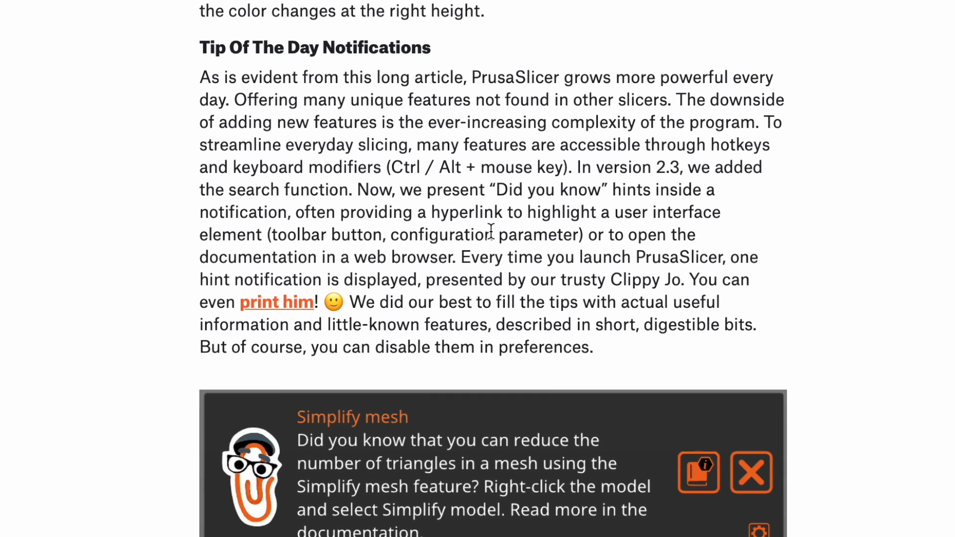
Read the article's section on Tip Of The Day Notifications, including the Simplify mesh hint
{"action": "scroll", "coordinate": [500, 223], "scroll_direction": "down", "scroll_amount": 2}
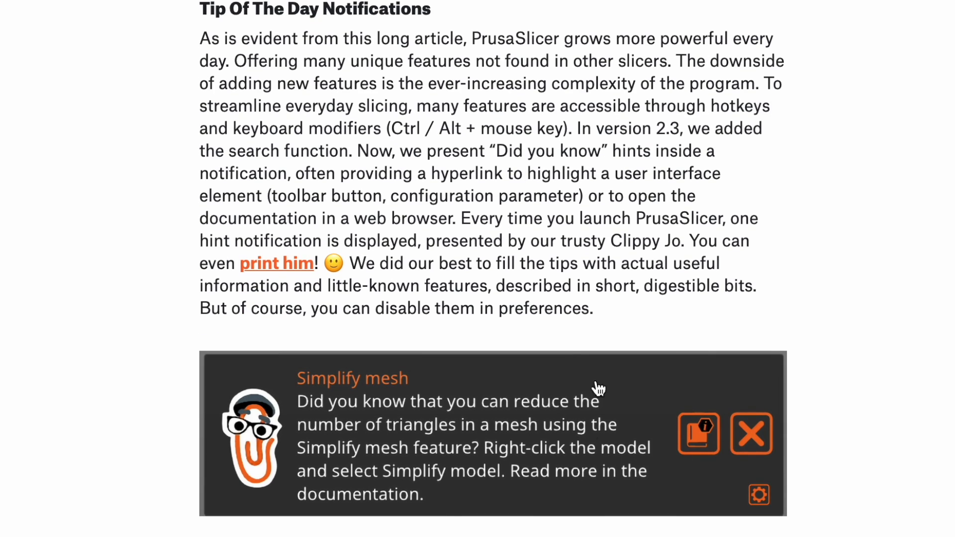
{"action": "scroll", "coordinate": [546, 469], "scroll_direction": "down", "scroll_amount": 8}
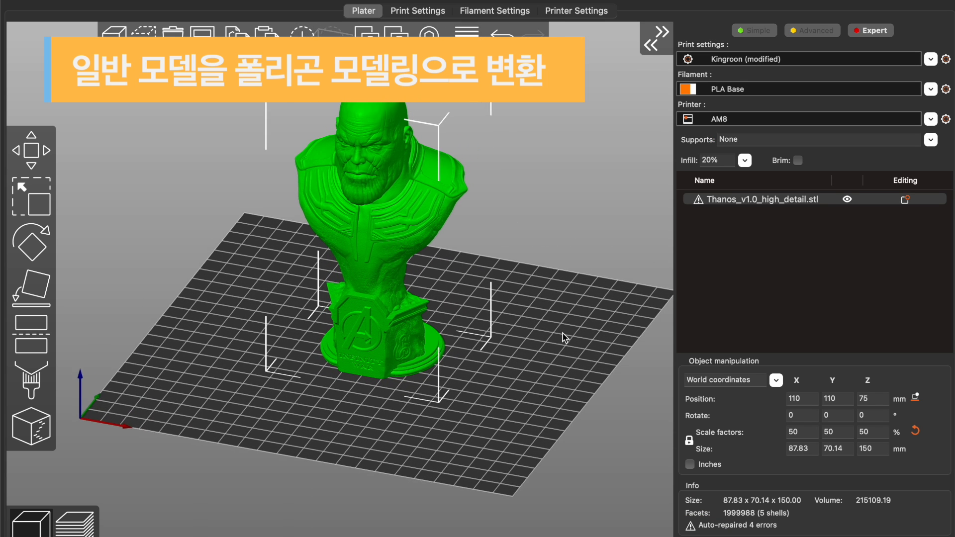
Switch to PrusaSlicer and examine the Thanos_v1.0_high_detail.stl bust's surface mesh up close, then the whole model
{"action": "left_click_drag", "start_coordinate": [226, 319], "coordinate": [230, 318]}
{"action": "right_click_drag", "start_coordinate": [230, 321], "coordinate": [221, 347]}
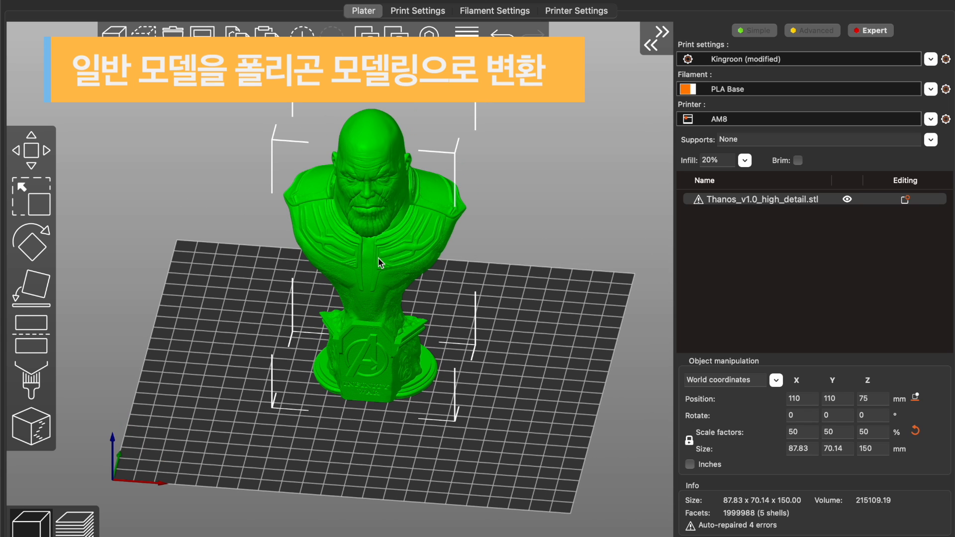
{"action": "scroll", "coordinate": [392, 212], "scroll_direction": "up", "scroll_amount": 10}
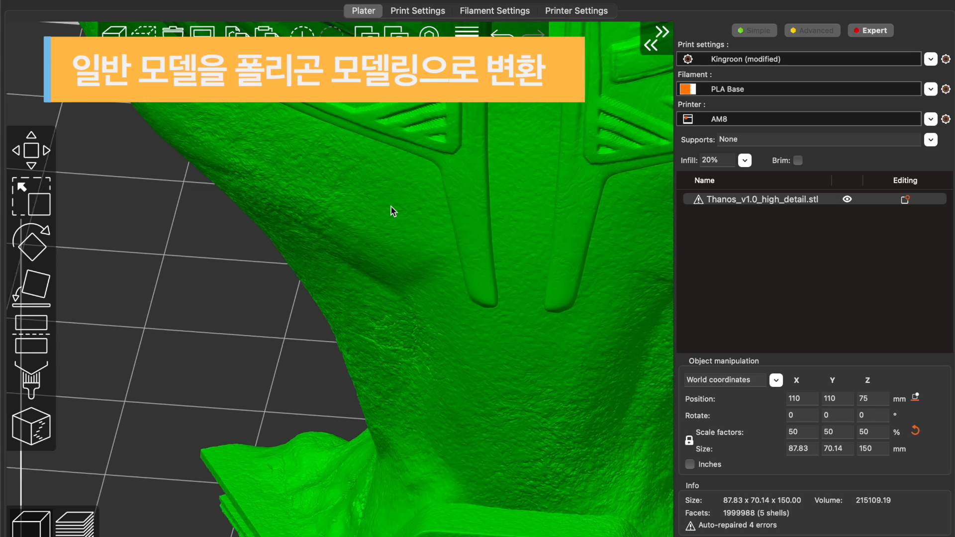
{"action": "scroll", "coordinate": [393, 211], "scroll_direction": "up", "scroll_amount": 5}
{"action": "scroll", "coordinate": [392, 212], "scroll_direction": "down", "scroll_amount": 2}
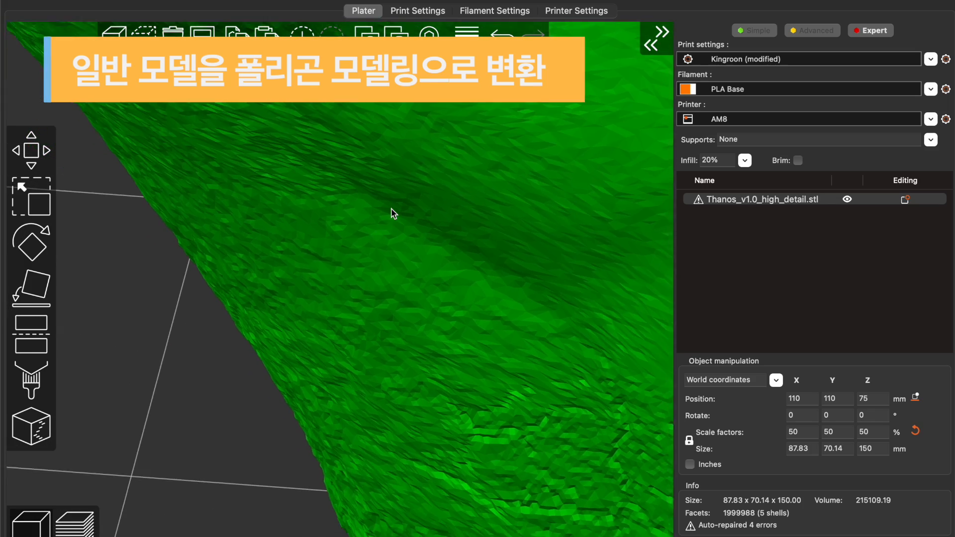
{"action": "scroll", "coordinate": [337, 235], "scroll_direction": "down", "scroll_amount": 2}
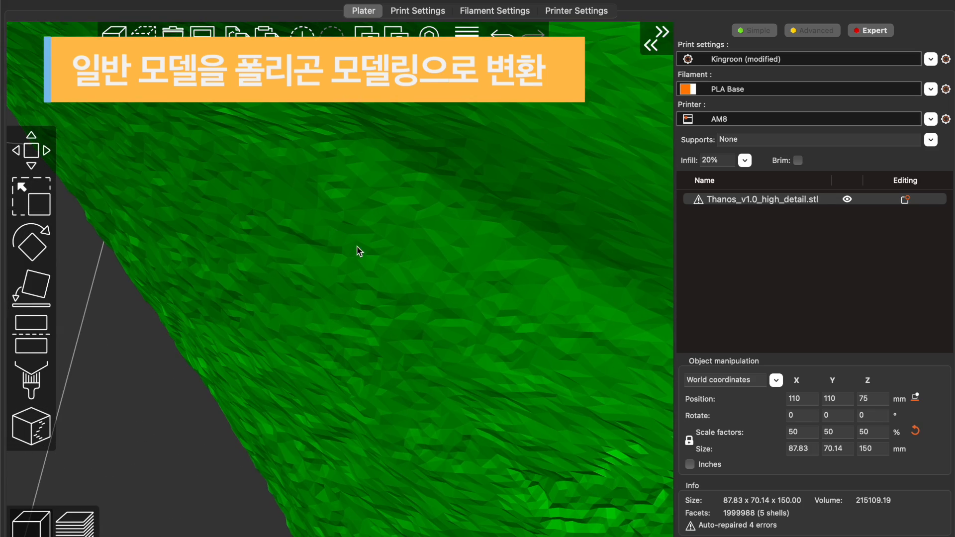
{"action": "scroll", "coordinate": [421, 246], "scroll_direction": "down", "scroll_amount": 5}
{"action": "scroll", "coordinate": [420, 245], "scroll_direction": "down", "scroll_amount": 8}
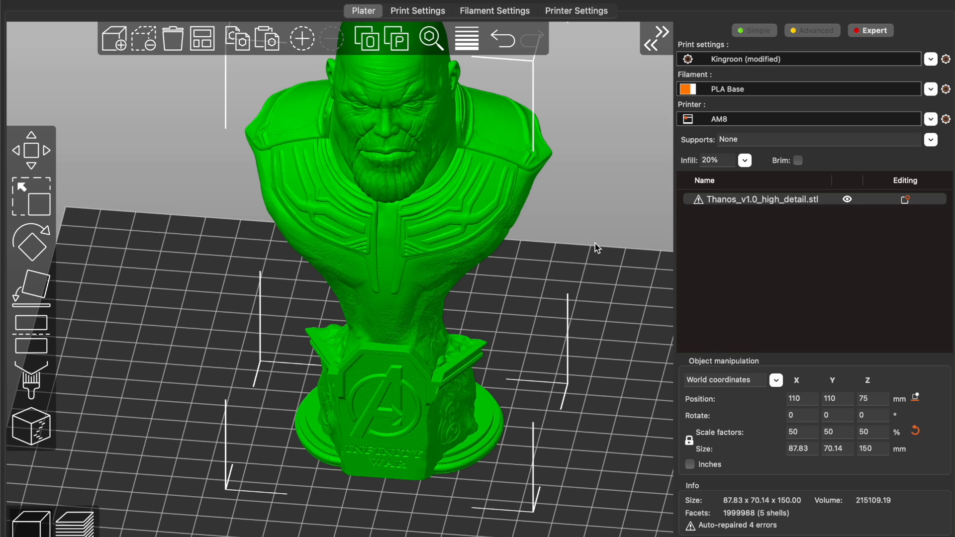
Open mesh simplification for the Thanos bust, toggle the wireframe display and examine the dense triangles around the chest up close
{"action": "right_click", "coordinate": [388, 215]}
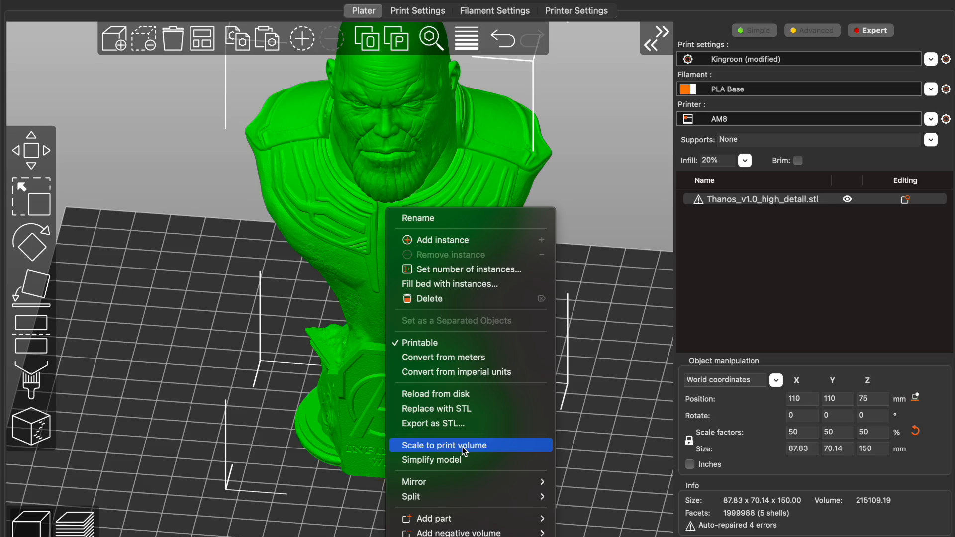
{"action": "left_click", "coordinate": [412, 461]}
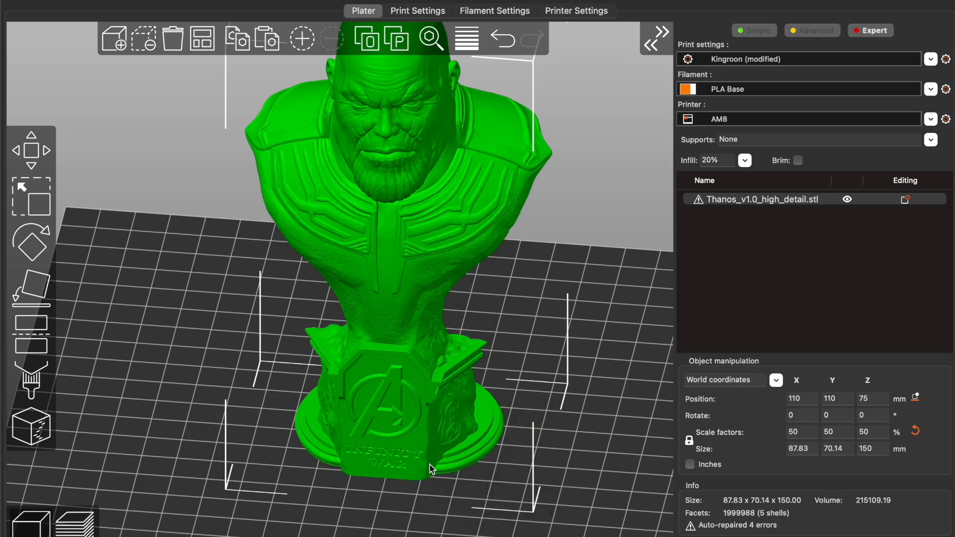
{"action": "left_click_drag", "start_coordinate": [461, 408], "coordinate": [658, 184]}
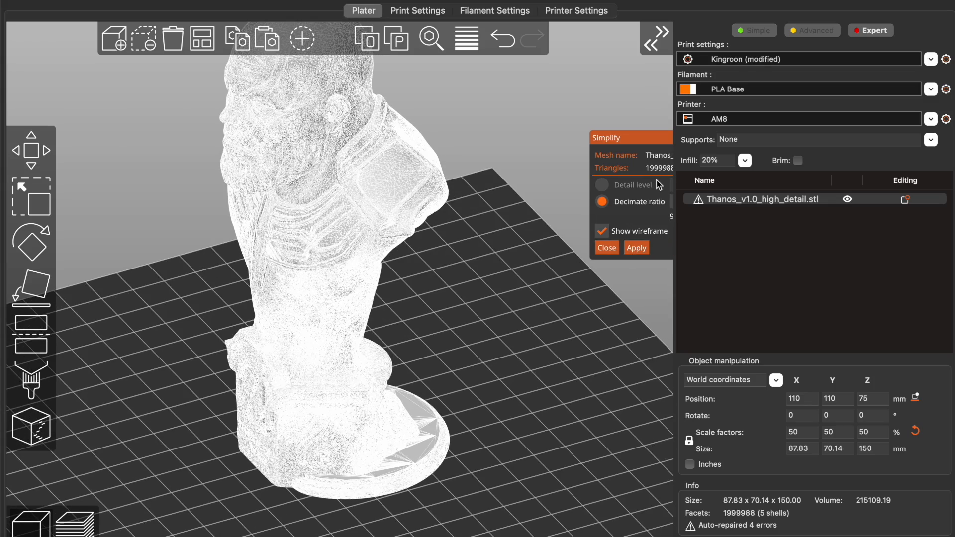
{"action": "left_click_drag", "start_coordinate": [660, 136], "coordinate": [379, 234]}
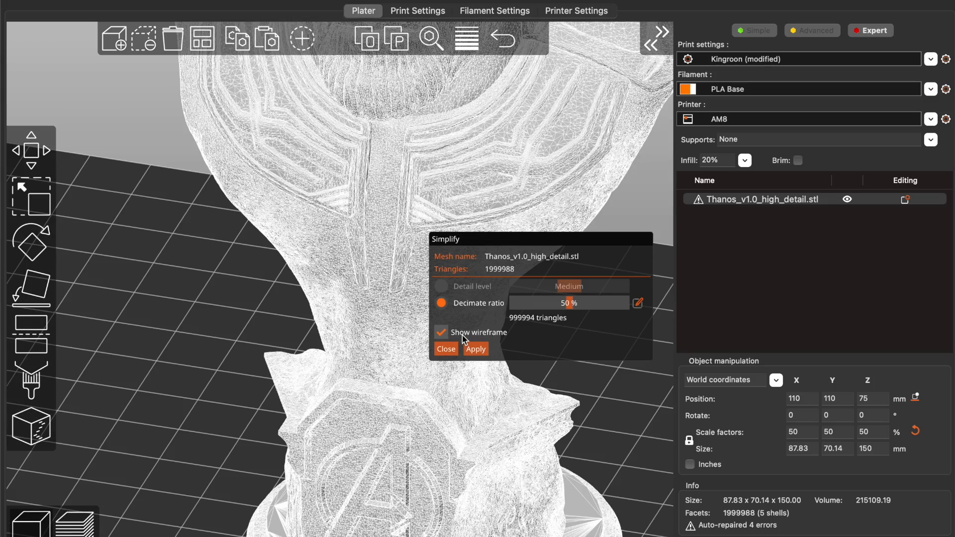
{"action": "left_click", "coordinate": [440, 333]}
{"action": "left_click", "coordinate": [441, 335]}
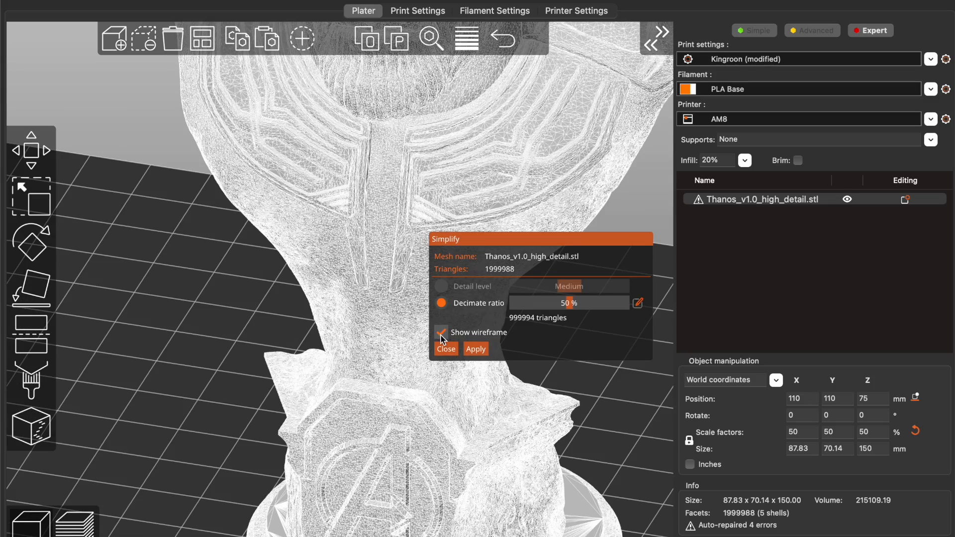
{"action": "scroll", "coordinate": [318, 236], "scroll_direction": "up", "scroll_amount": 5}
{"action": "scroll", "coordinate": [318, 237], "scroll_direction": "up", "scroll_amount": 3}
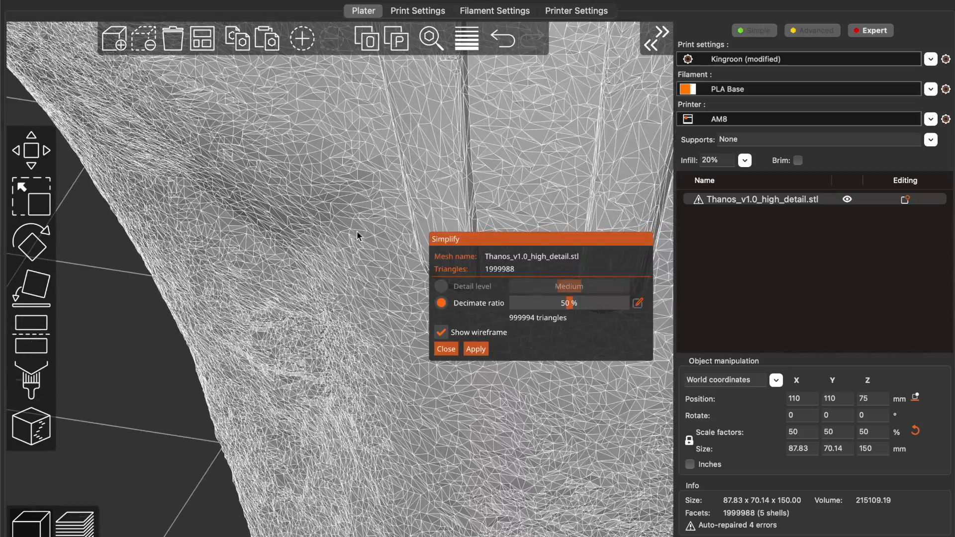
{"action": "scroll", "coordinate": [329, 243], "scroll_direction": "down", "scroll_amount": 6}
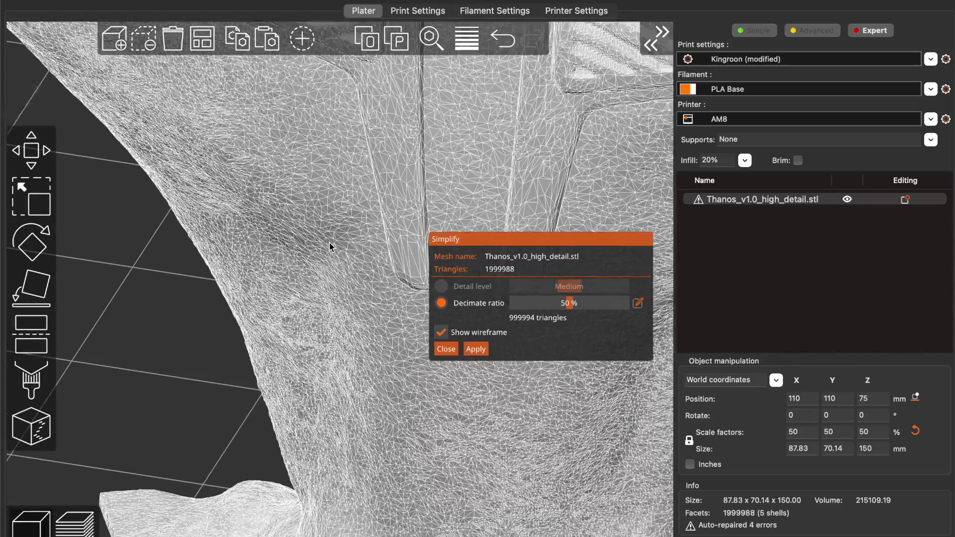
{"action": "scroll", "coordinate": [314, 294], "scroll_direction": "down", "scroll_amount": 5}
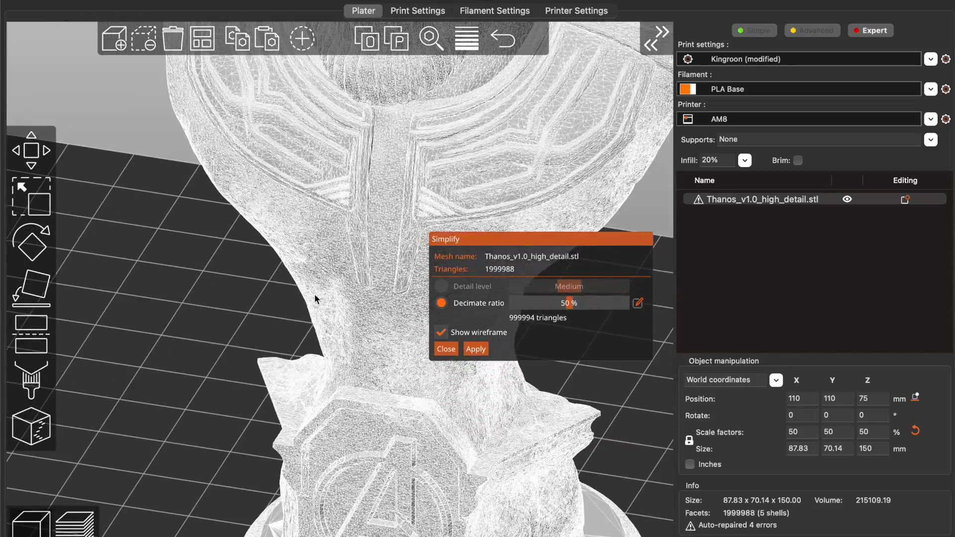
{"action": "left_click_drag", "start_coordinate": [221, 323], "coordinate": [210, 332]}
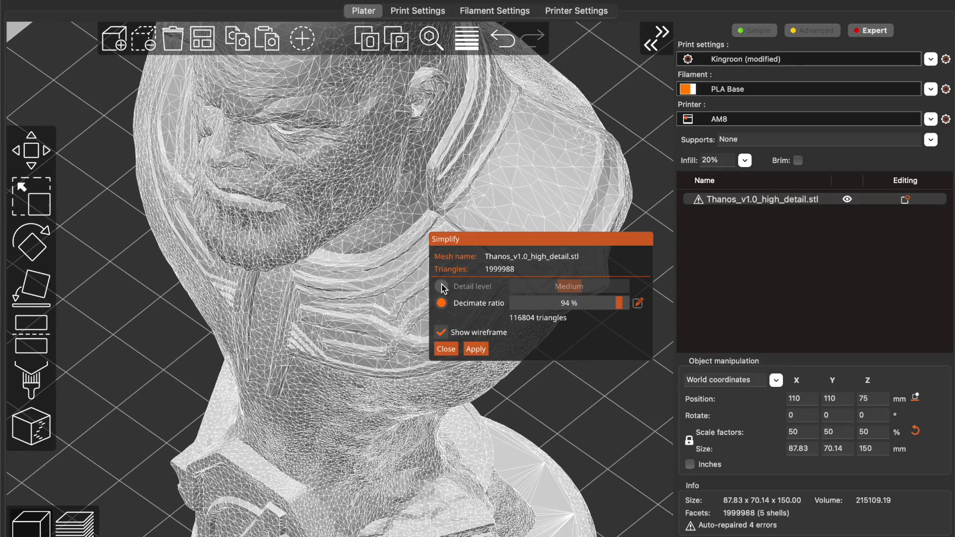
Simplify the bust by detail level at Extra low, inspect the previewed wireframe from several angles and apply it
{"action": "left_click", "coordinate": [443, 287]}
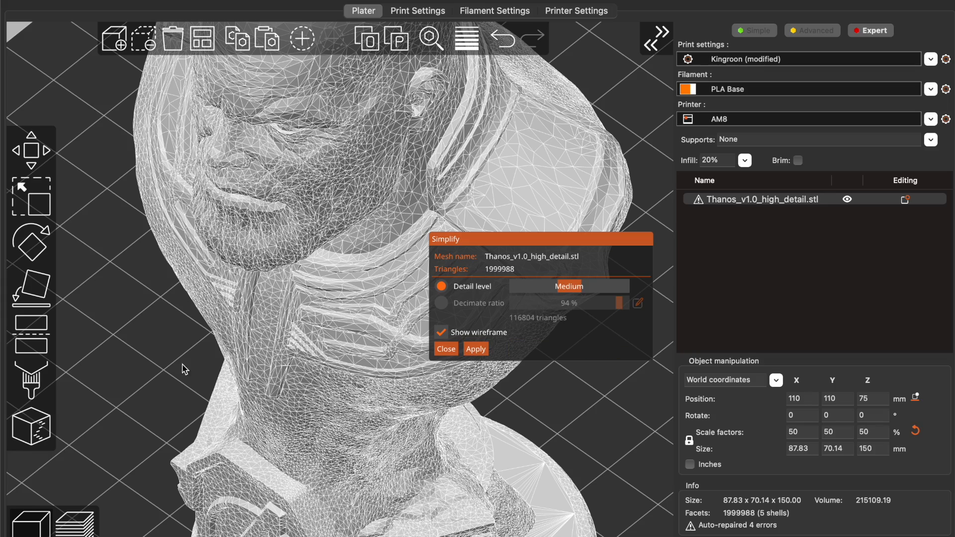
{"action": "left_click_drag", "start_coordinate": [163, 380], "coordinate": [171, 376]}
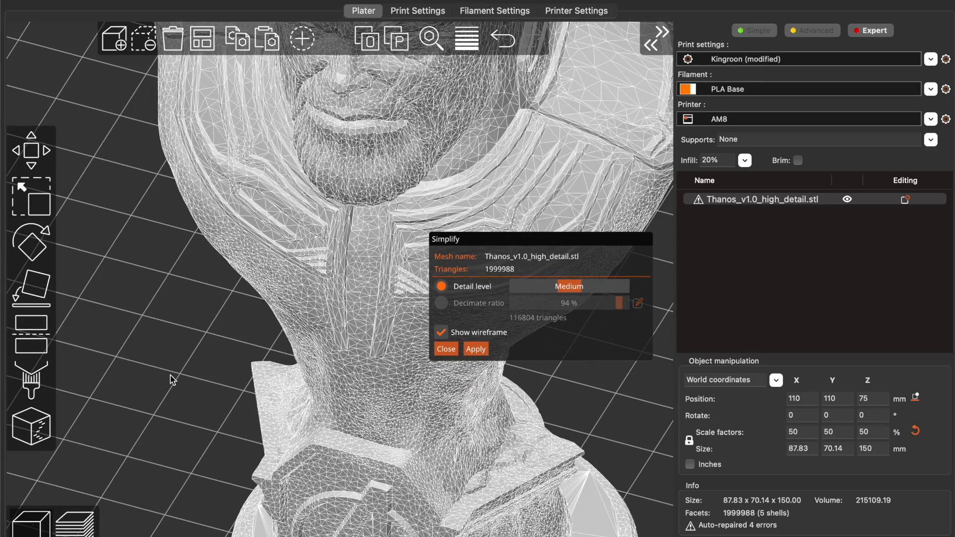
{"action": "left_click", "coordinate": [571, 288]}
{"action": "left_click_drag", "start_coordinate": [575, 293], "coordinate": [619, 293]}
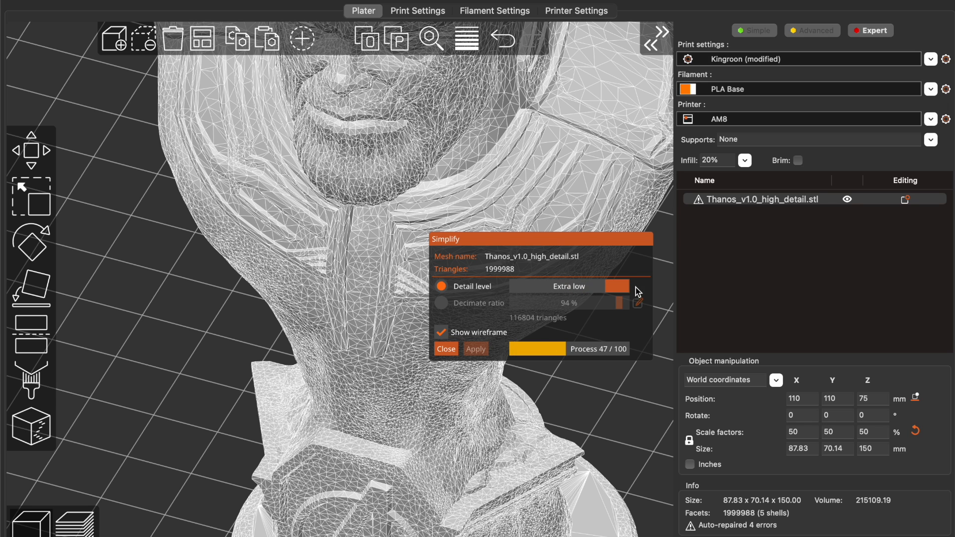
{"action": "left_click_drag", "start_coordinate": [194, 316], "coordinate": [193, 317]}
{"action": "left_click_drag", "start_coordinate": [293, 347], "coordinate": [333, 289]}
{"action": "mouse_move", "coordinate": [211, 315]}
{"action": "left_mouse_down"}
{"action": "mouse_move", "coordinate": [235, 314]}
{"action": "mouse_move", "coordinate": [225, 310]}
{"action": "left_mouse_up"}
{"action": "left_click", "coordinate": [474, 349]}
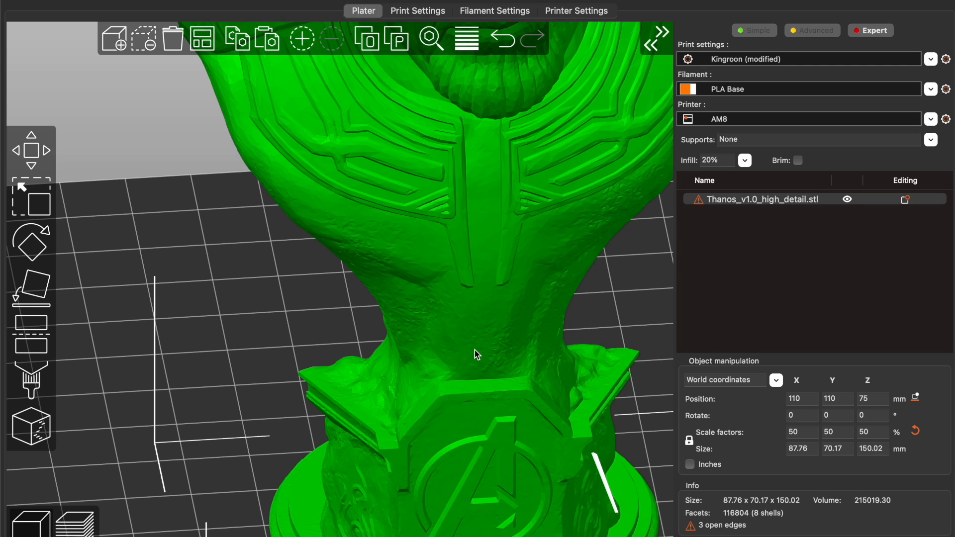
Simplify the bust again with a 96% decimate ratio, hide the wireframe to check the faceted surface, and apply the reduction
{"action": "right_click", "coordinate": [404, 207]}
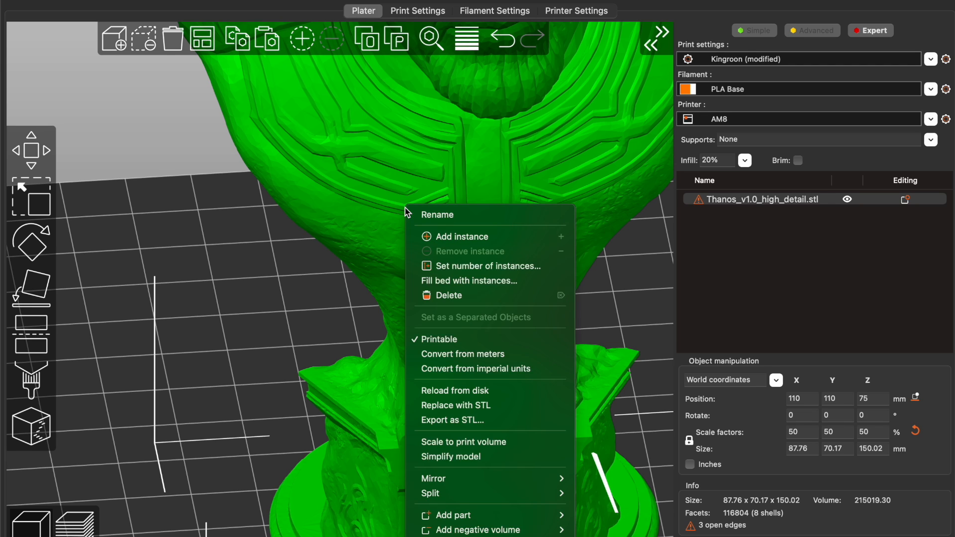
{"action": "left_click", "coordinate": [463, 457]}
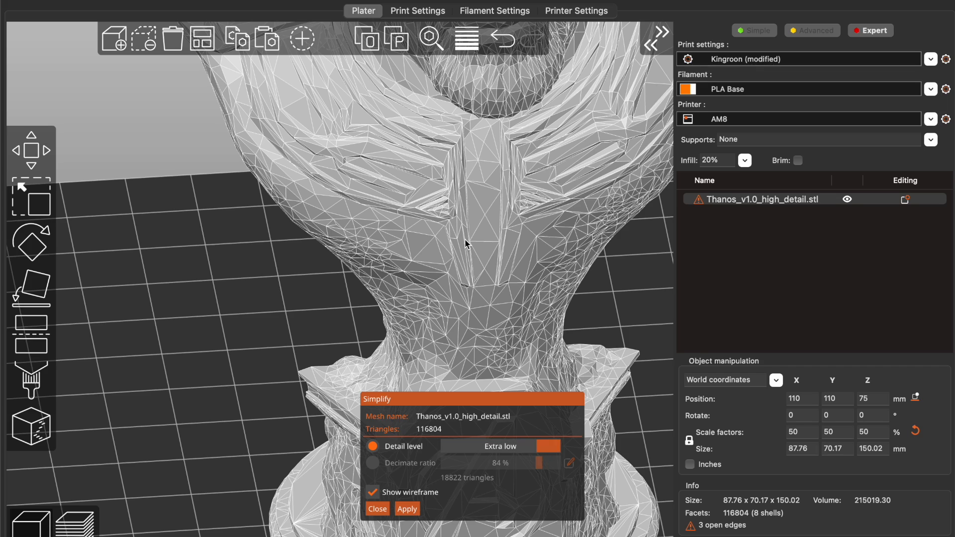
{"action": "scroll", "coordinate": [464, 239], "scroll_direction": "down", "scroll_amount": 5}
{"action": "scroll", "coordinate": [465, 239], "scroll_direction": "up", "scroll_amount": 3}
{"action": "scroll", "coordinate": [465, 240], "scroll_direction": "up", "scroll_amount": 1}
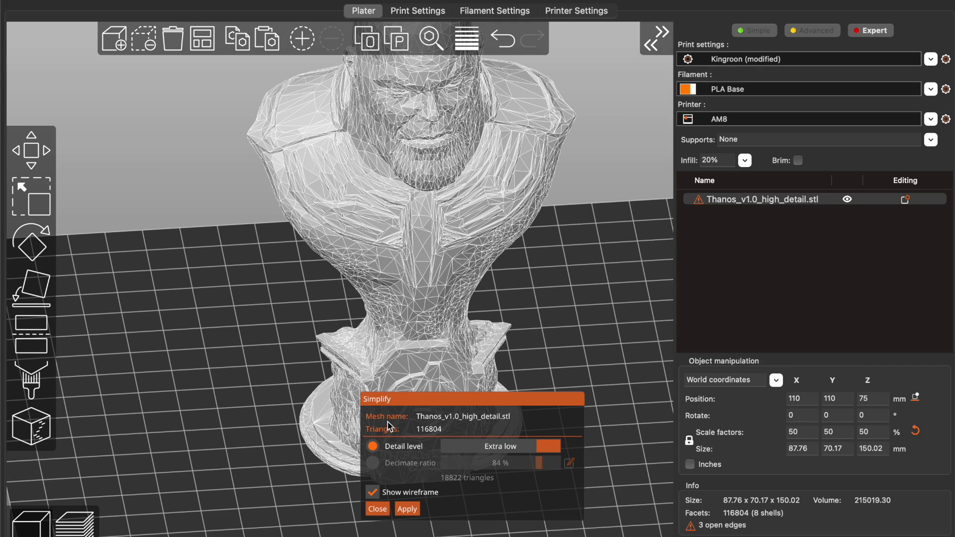
{"action": "left_click", "coordinate": [374, 467]}
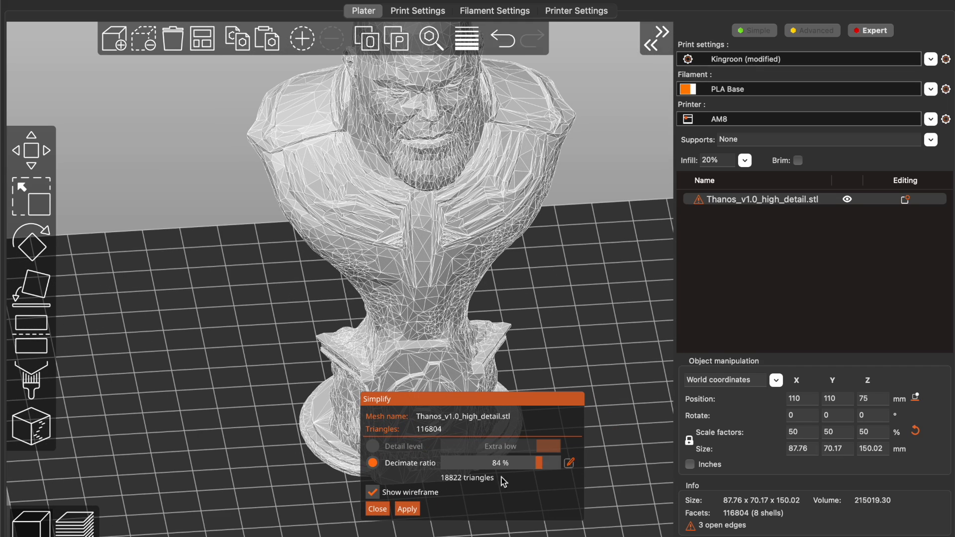
{"action": "left_click", "coordinate": [545, 468]}
{"action": "left_click_drag", "start_coordinate": [544, 467], "coordinate": [552, 464]}
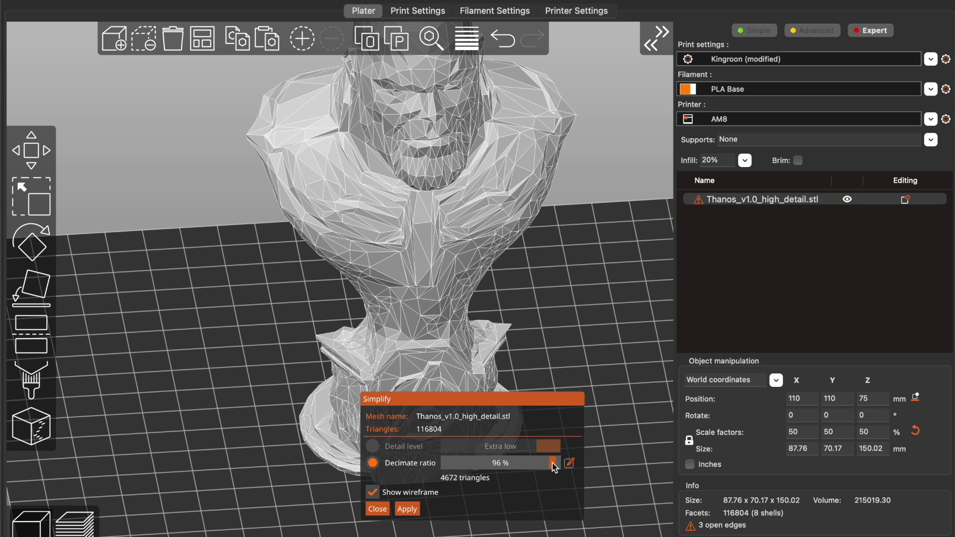
{"action": "left_click", "coordinate": [372, 493]}
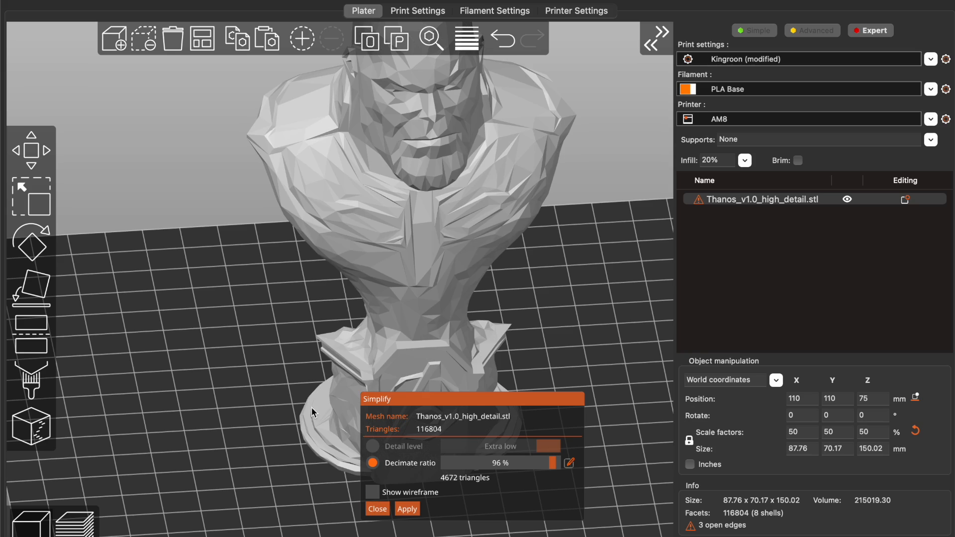
{"action": "mouse_move", "coordinate": [256, 349]}
{"action": "left_mouse_down"}
{"action": "mouse_move", "coordinate": [288, 345]}
{"action": "mouse_move", "coordinate": [230, 341]}
{"action": "mouse_move", "coordinate": [241, 355]}
{"action": "left_mouse_up"}
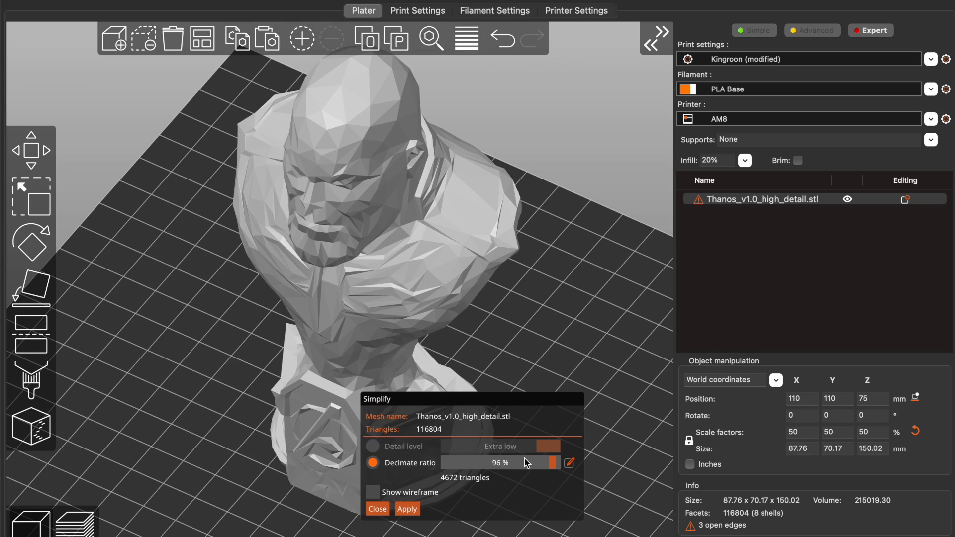
Simplify the bust a third time with a 69% decimate ratio and apply the reduction
{"action": "right_click", "coordinate": [351, 297]}
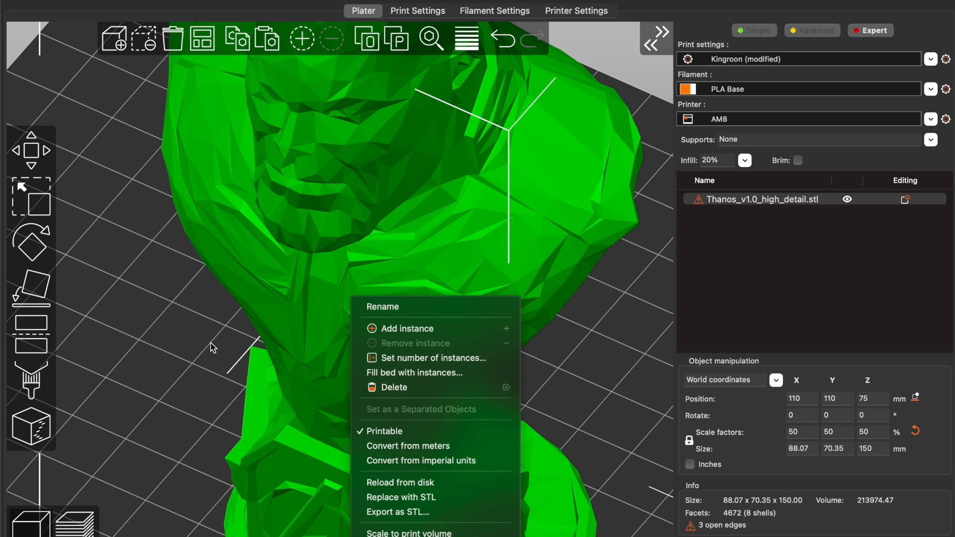
{"action": "left_click", "coordinate": [213, 348]}
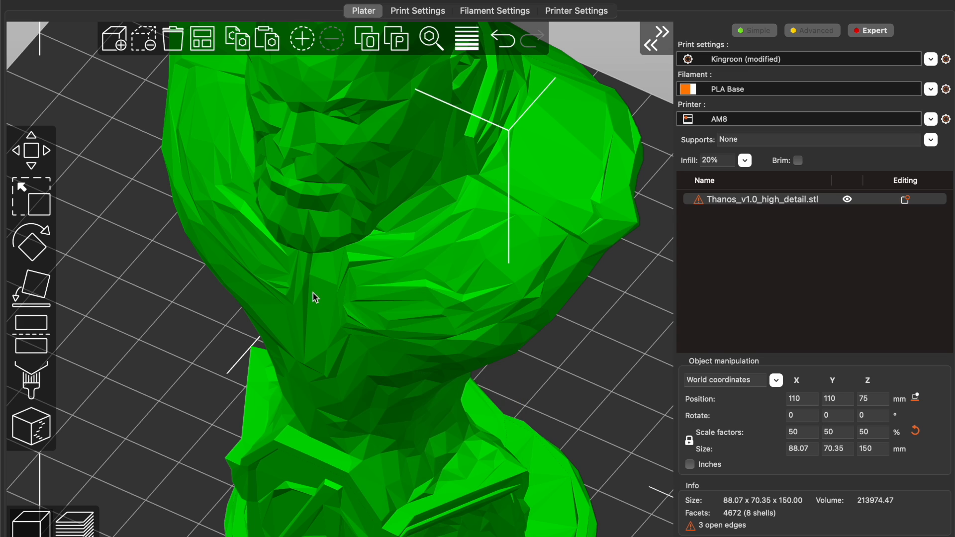
{"action": "right_click", "coordinate": [339, 289]}
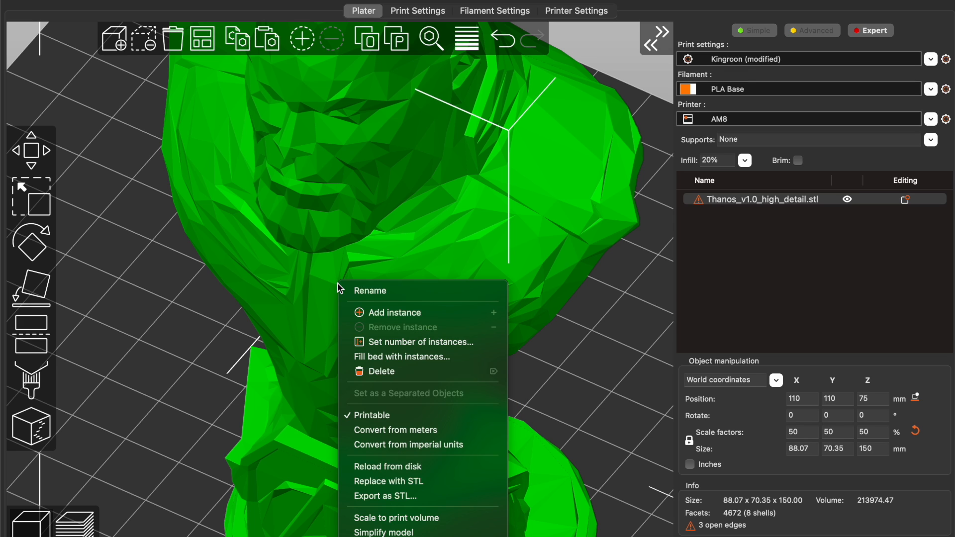
{"action": "left_click", "coordinate": [374, 532]}
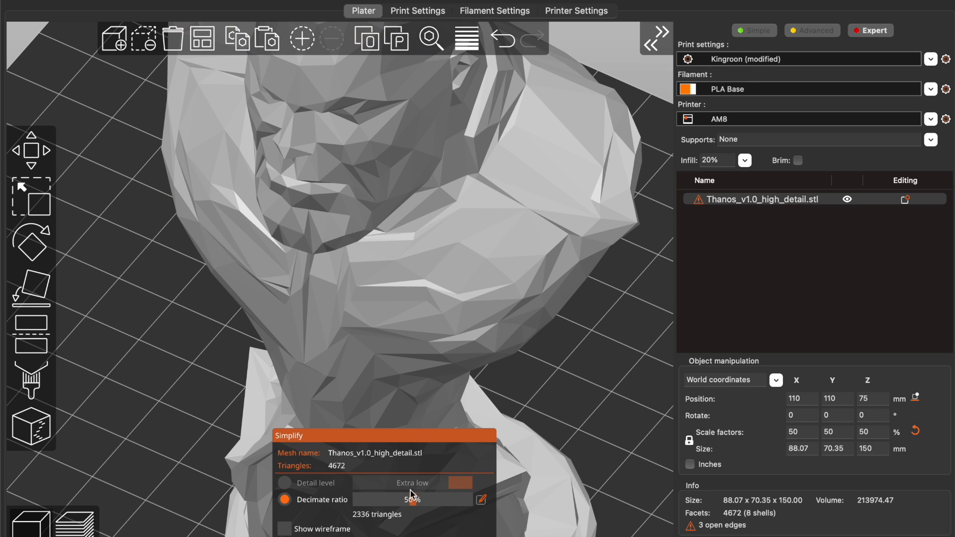
{"action": "left_click_drag", "start_coordinate": [411, 494], "coordinate": [436, 508]}
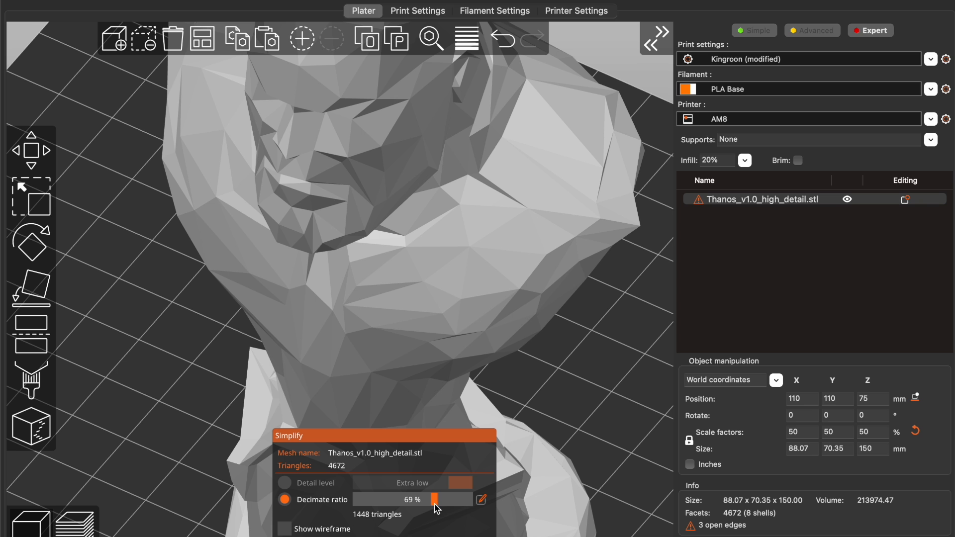
{"action": "left_click", "coordinate": [318, 536]}
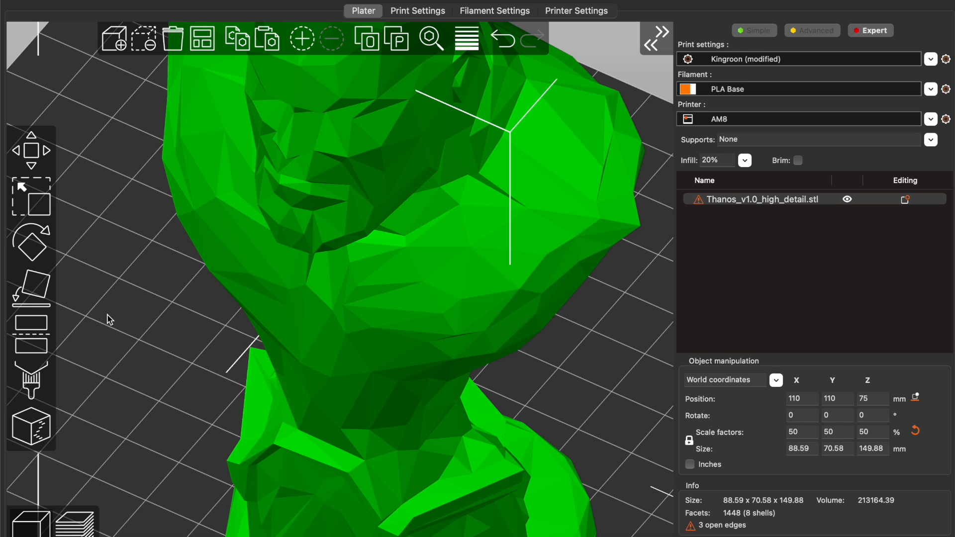
Inspect the low-poly bust as a whole, from the side and up close around the face and shoulder
{"action": "scroll", "coordinate": [147, 335], "scroll_direction": "down", "scroll_amount": 10}
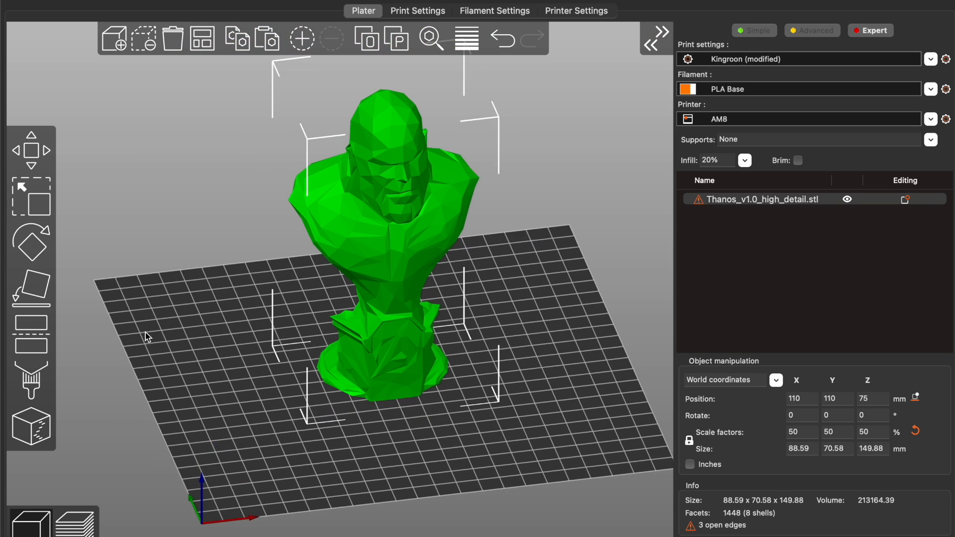
{"action": "scroll", "coordinate": [341, 333], "scroll_direction": "up", "scroll_amount": 2}
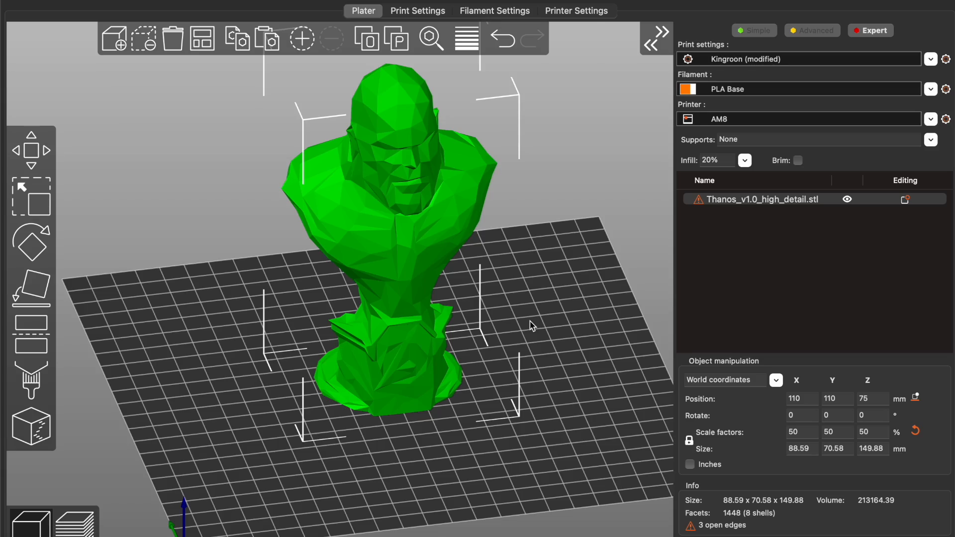
{"action": "left_click_drag", "start_coordinate": [531, 325], "coordinate": [505, 326]}
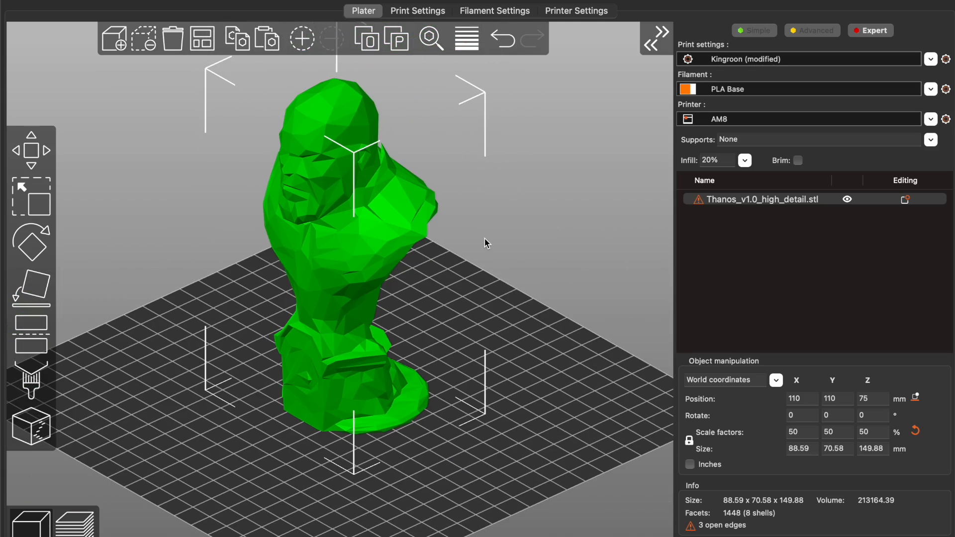
{"action": "scroll", "coordinate": [532, 296], "scroll_direction": "up", "scroll_amount": 8}
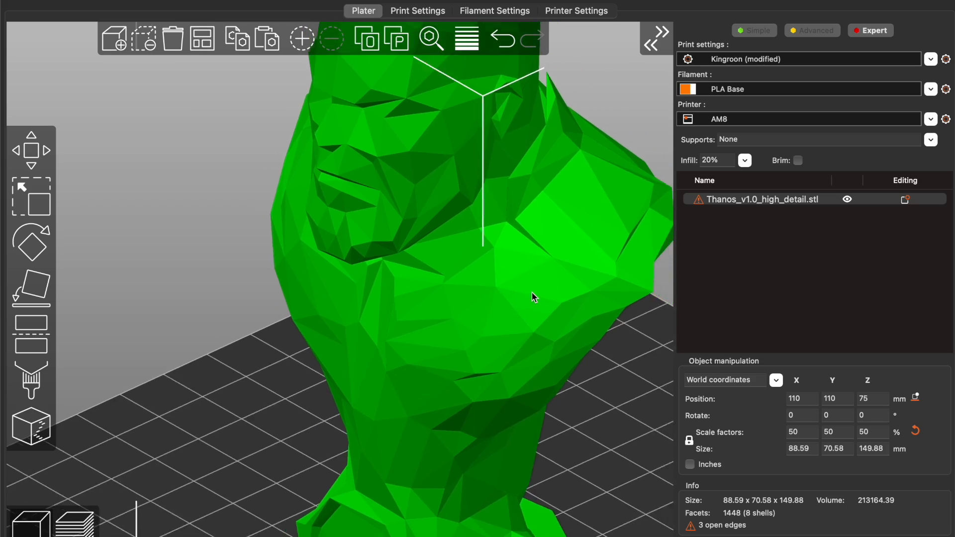
{"action": "scroll", "coordinate": [534, 297], "scroll_direction": "down", "scroll_amount": 4}
{"action": "mouse_move", "coordinate": [271, 372]}
{"action": "left_mouse_down"}
{"action": "mouse_move", "coordinate": [281, 363]}
{"action": "mouse_move", "coordinate": [286, 372]}
{"action": "left_mouse_up"}
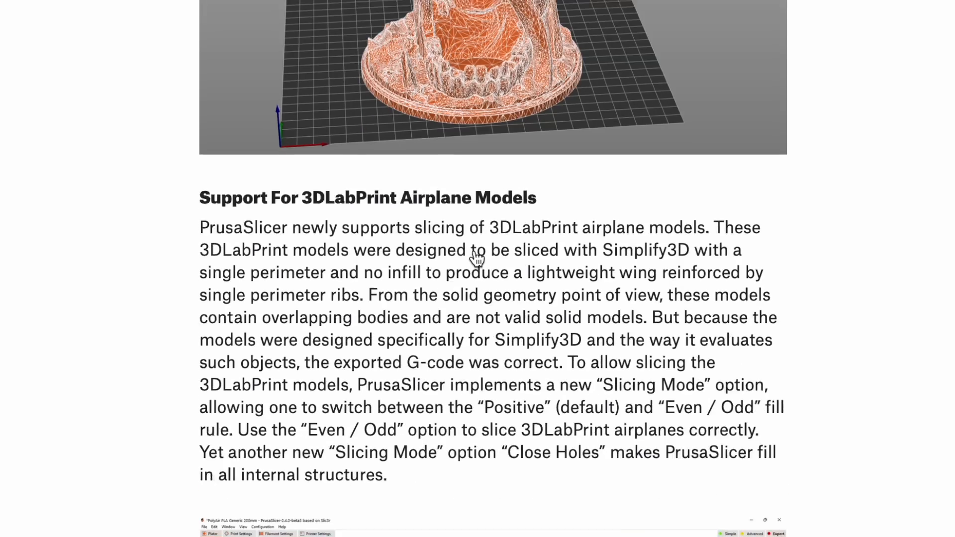
Switch to the article and skim its sections from Support For 3DLabPrint Airplane Models through SLA Auto Orientation to Compare Profiles
{"action": "scroll", "coordinate": [474, 253], "scroll_direction": "down", "scroll_amount": 15}
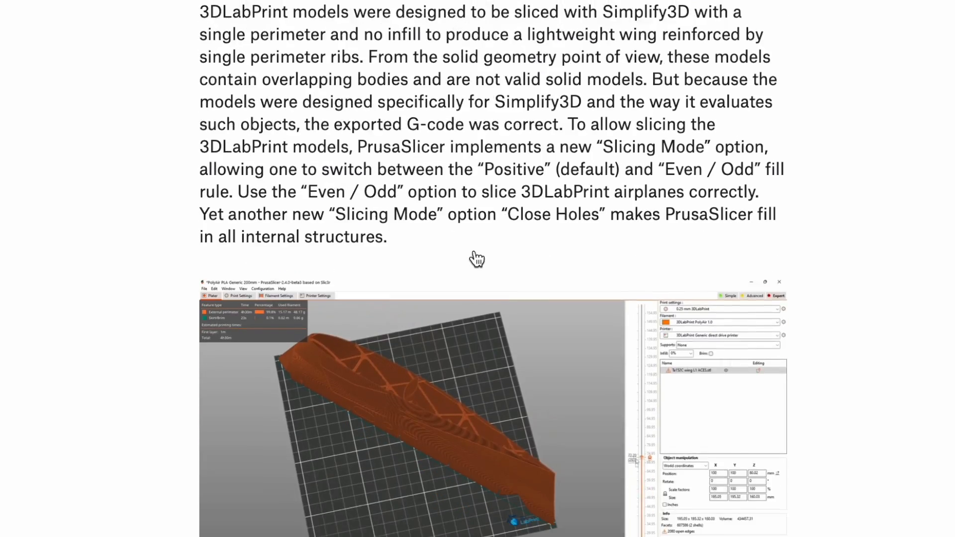
{"action": "scroll", "coordinate": [474, 250], "scroll_direction": "down", "scroll_amount": 7}
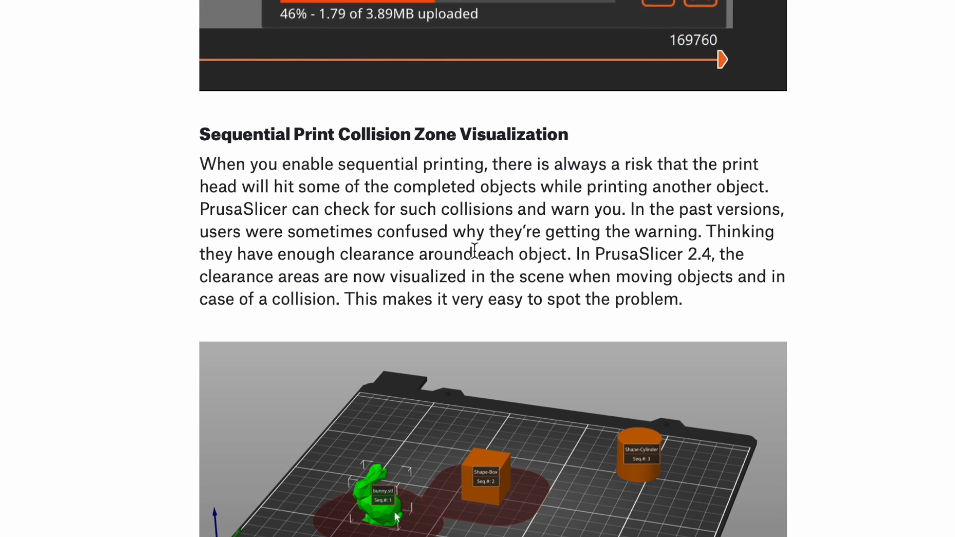
{"action": "scroll", "coordinate": [474, 250], "scroll_direction": "down", "scroll_amount": 1}
{"action": "scroll", "coordinate": [475, 250], "scroll_direction": "down", "scroll_amount": 9}
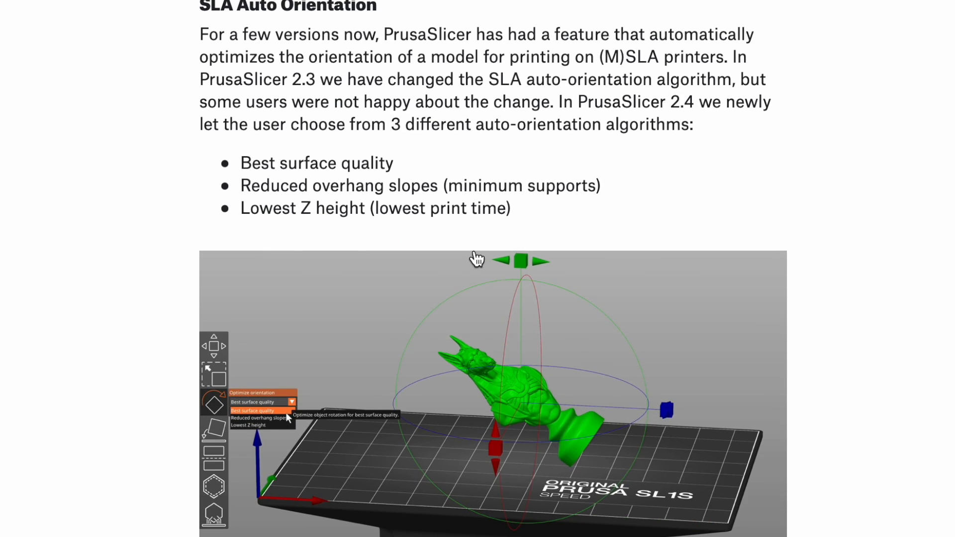
{"action": "scroll", "coordinate": [474, 254], "scroll_direction": "down", "scroll_amount": 6}
{"action": "scroll", "coordinate": [477, 258], "scroll_direction": "down", "scroll_amount": 8}
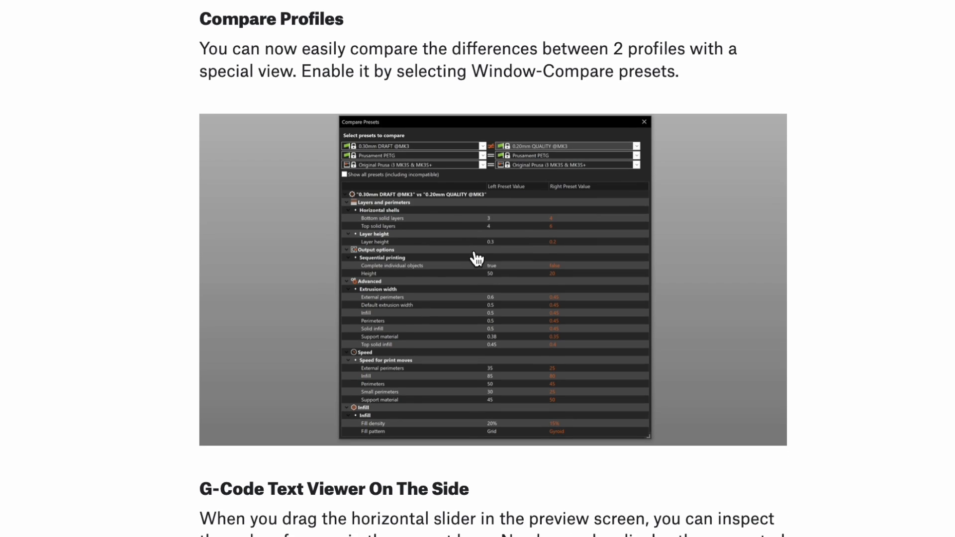
Read the article's G-Code Text Viewer On The Side section and look at the CFDMP_Thanos_final.gcode preview in CraftWare for comparison
{"action": "scroll", "coordinate": [475, 251], "scroll_direction": "down", "scroll_amount": 2}
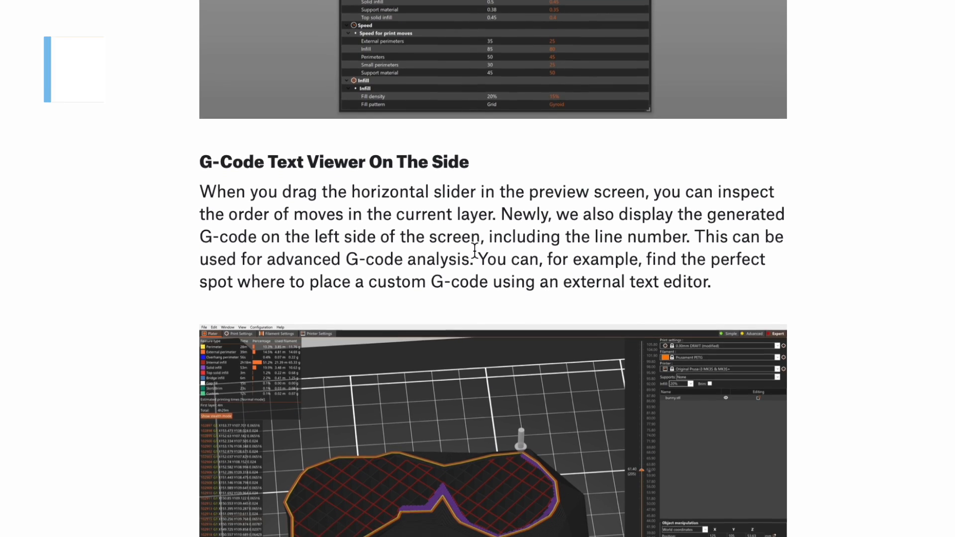
{"action": "scroll", "coordinate": [473, 256], "scroll_direction": "down", "scroll_amount": 1}
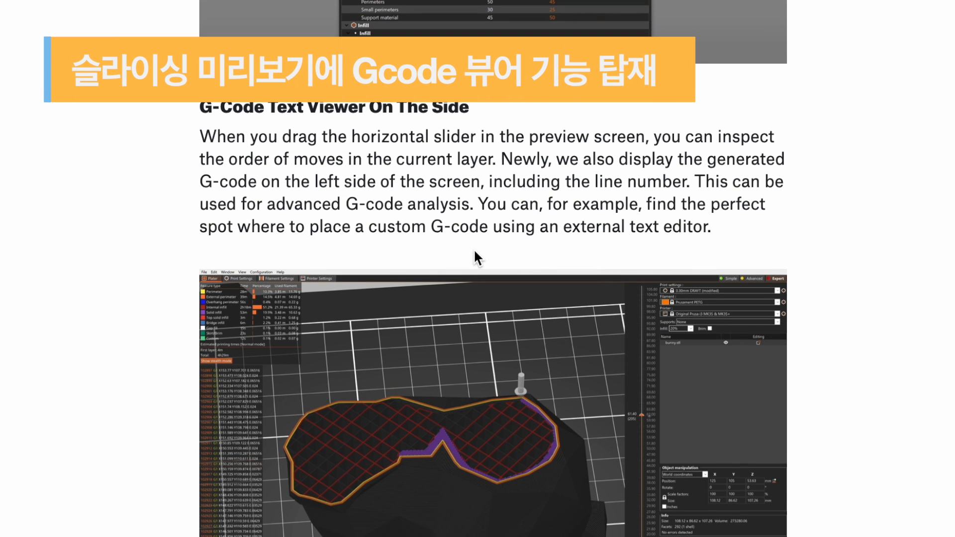
{"action": "left_click_drag", "start_coordinate": [278, 87], "coordinate": [498, 217]}
{"action": "left_click", "coordinate": [562, 206]}
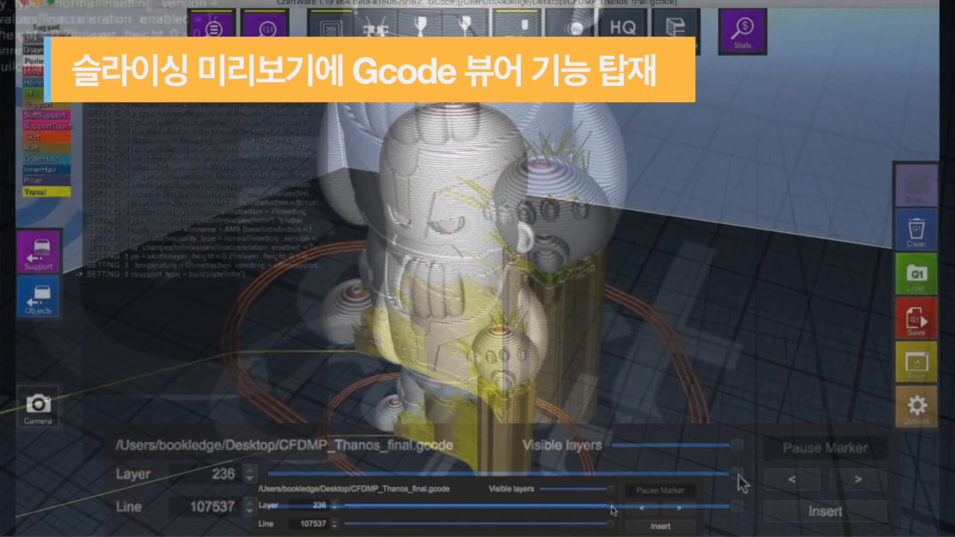
{"action": "mouse_move", "coordinate": [612, 506]}
{"action": "left_mouse_down"}
{"action": "mouse_move", "coordinate": [359, 505]}
{"action": "mouse_move", "coordinate": [611, 506]}
{"action": "left_mouse_up"}
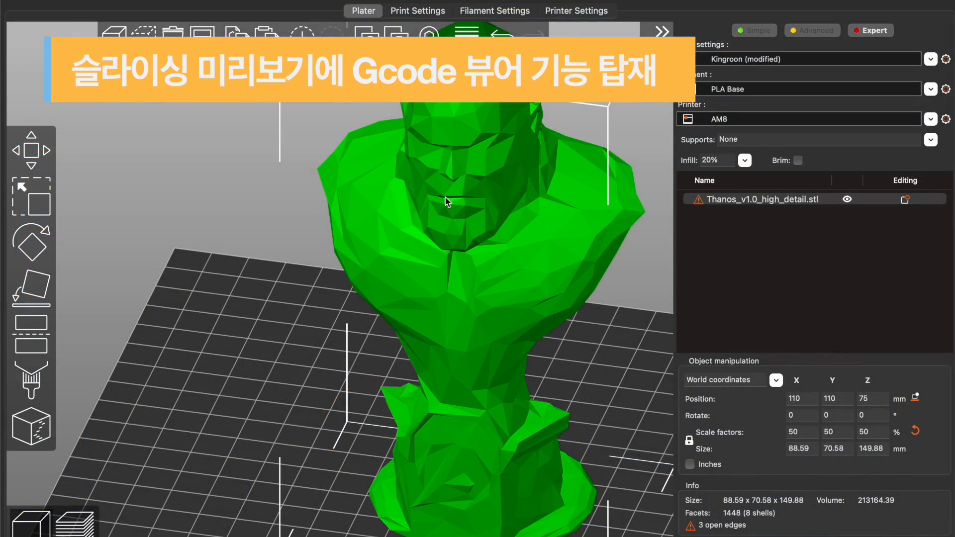
Slice the low-poly bust and lower the upper limit of the layer preview to 75.65 mm
{"action": "scroll", "coordinate": [477, 335], "scroll_direction": "down", "scroll_amount": 5}
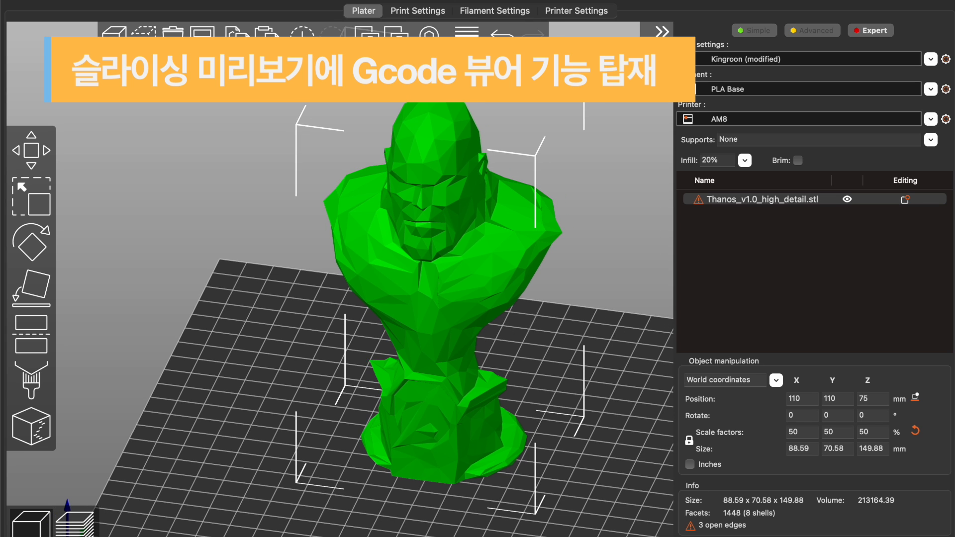
{"action": "left_click_drag", "start_coordinate": [611, 314], "coordinate": [657, 371]}
{"action": "key", "text": "Tab"}
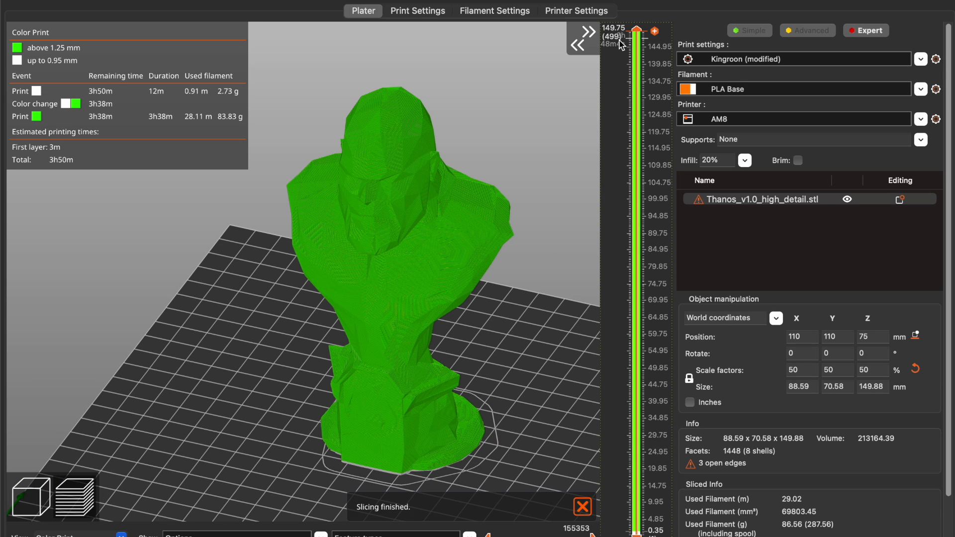
{"action": "left_click_drag", "start_coordinate": [637, 28], "coordinate": [624, 285]}
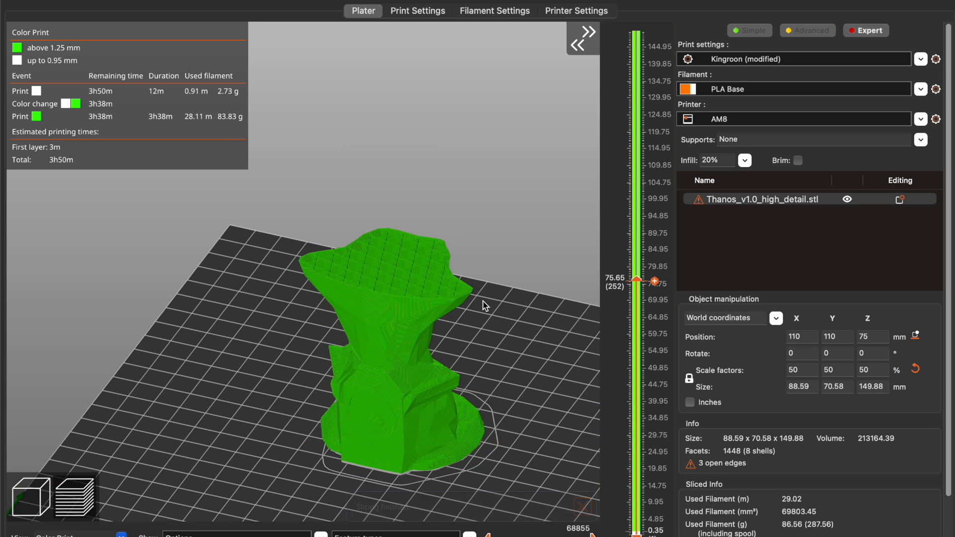
{"action": "scroll", "coordinate": [486, 304], "scroll_direction": "up", "scroll_amount": 5}
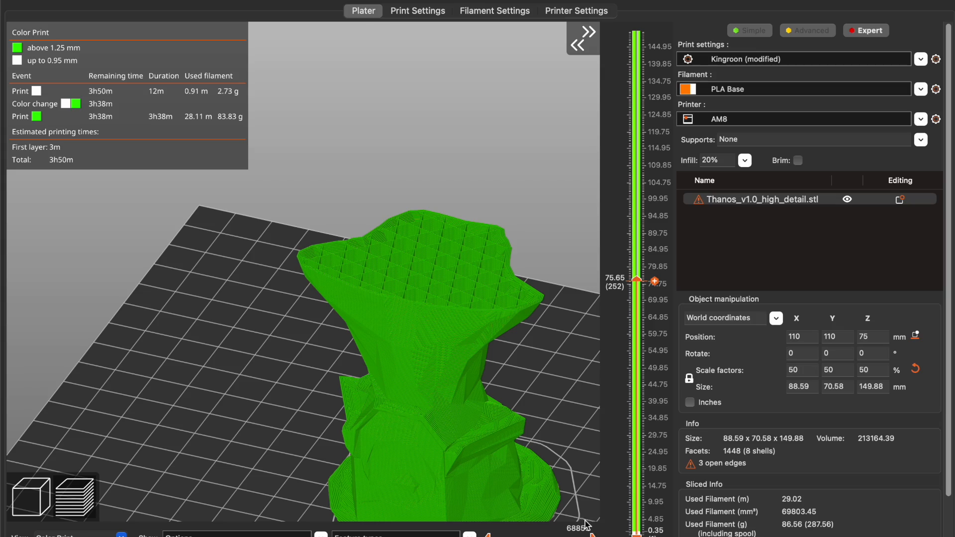
Step through the moves of the 75.65 mm layer to examine the matching G-code lines and tool position, and return to the layer's last move
{"action": "left_click_drag", "start_coordinate": [592, 535], "coordinate": [521, 535]}
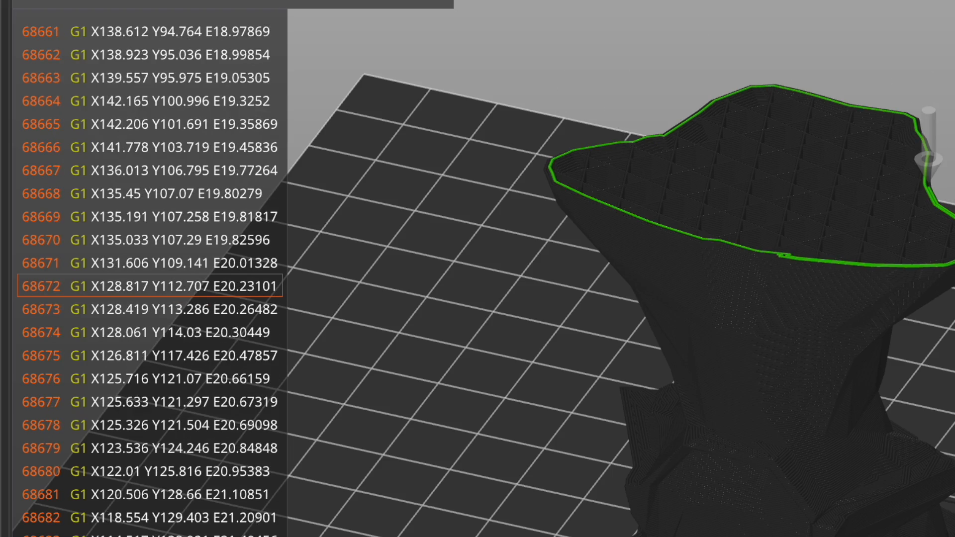
{"action": "left_click_drag", "start_coordinate": [525, 536], "coordinate": [540, 536]}
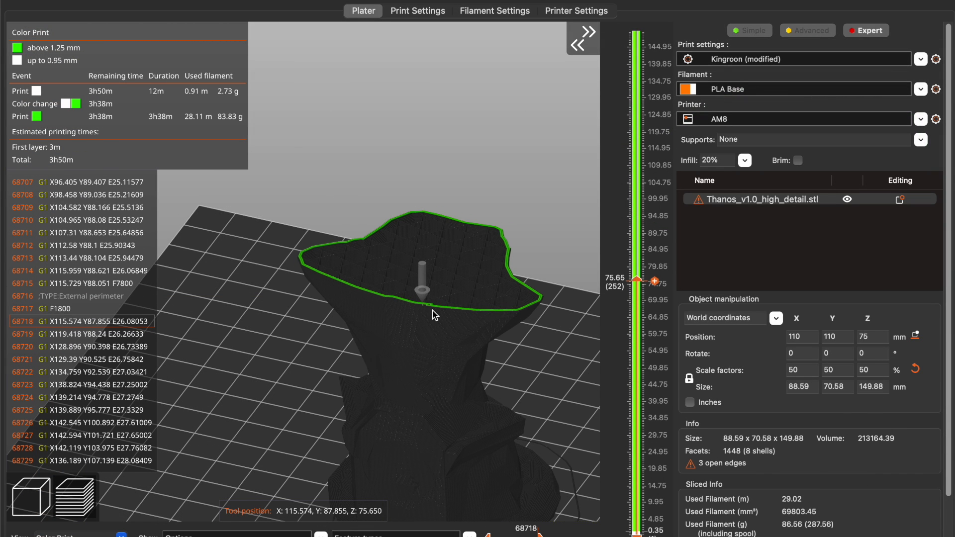
{"action": "scroll", "coordinate": [432, 315], "scroll_direction": "up", "scroll_amount": 3}
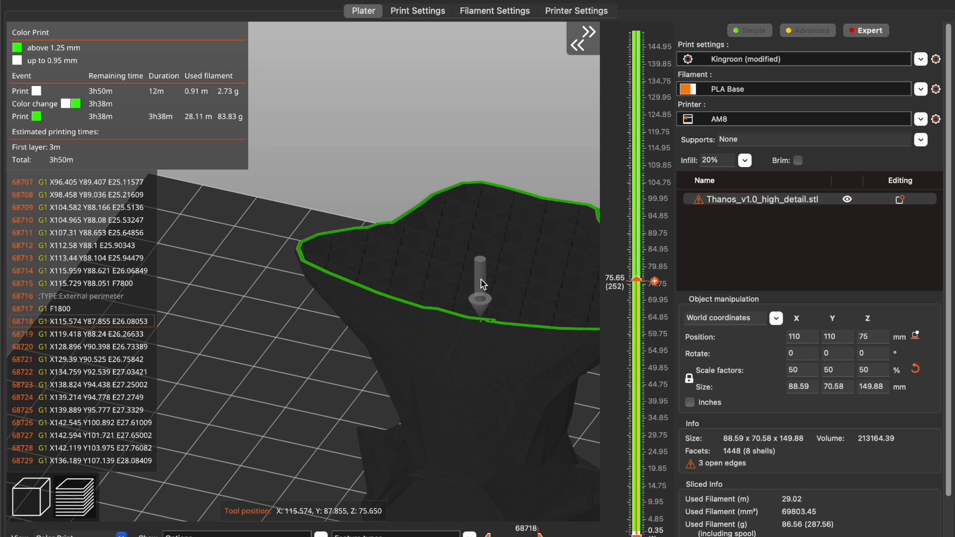
{"action": "scroll", "coordinate": [499, 304], "scroll_direction": "down", "scroll_amount": 3}
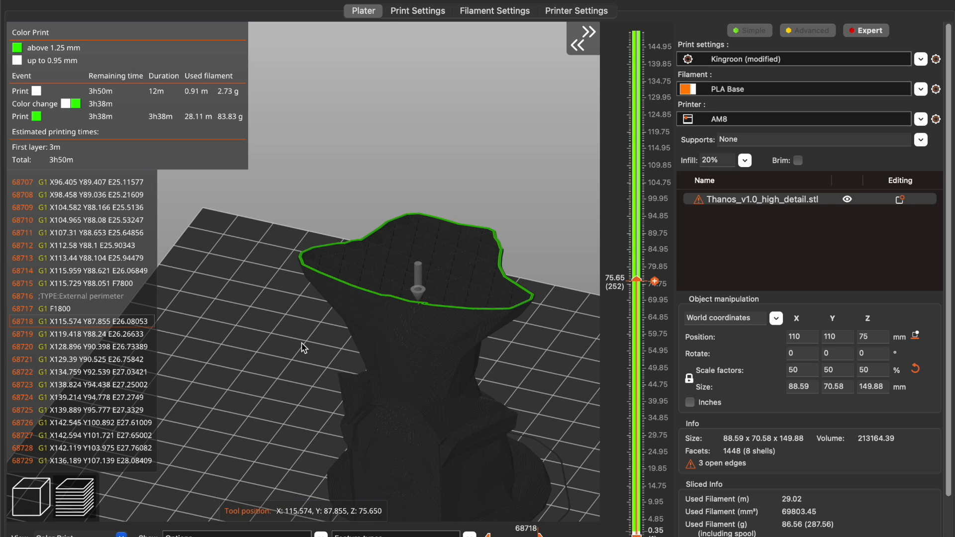
{"action": "left_click_drag", "start_coordinate": [304, 347], "coordinate": [302, 350]}
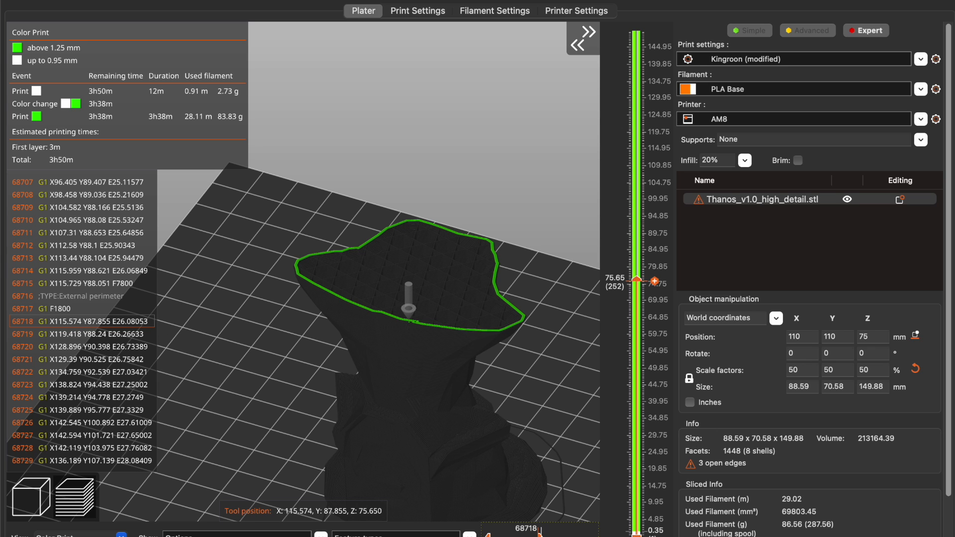
{"action": "left_click_drag", "start_coordinate": [540, 536], "coordinate": [592, 536]}
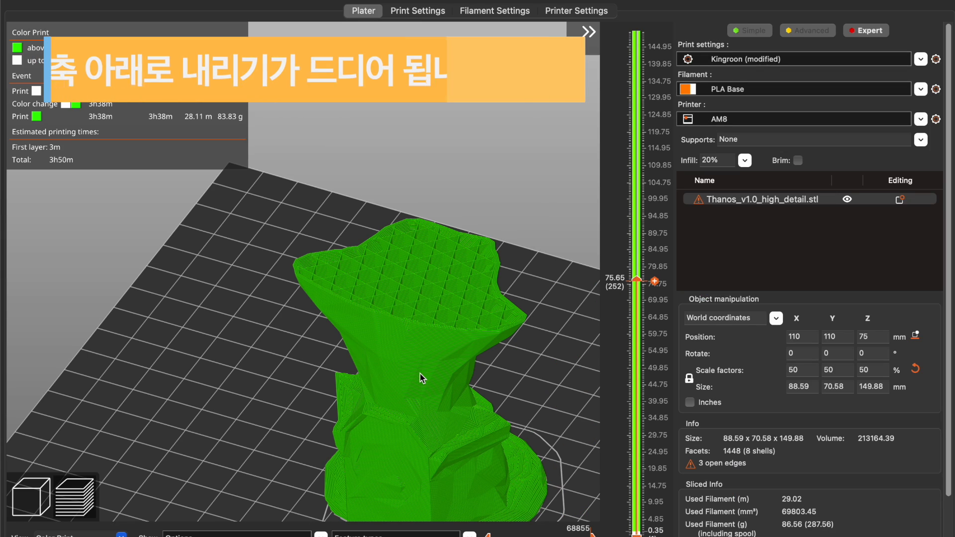
Return to the 3D editor view and cut the bust at Z 60.14 mm, keeping both the upper and lower parts
{"action": "left_click_drag", "start_coordinate": [419, 374], "coordinate": [439, 363]}
{"action": "left_click", "coordinate": [31, 496]}
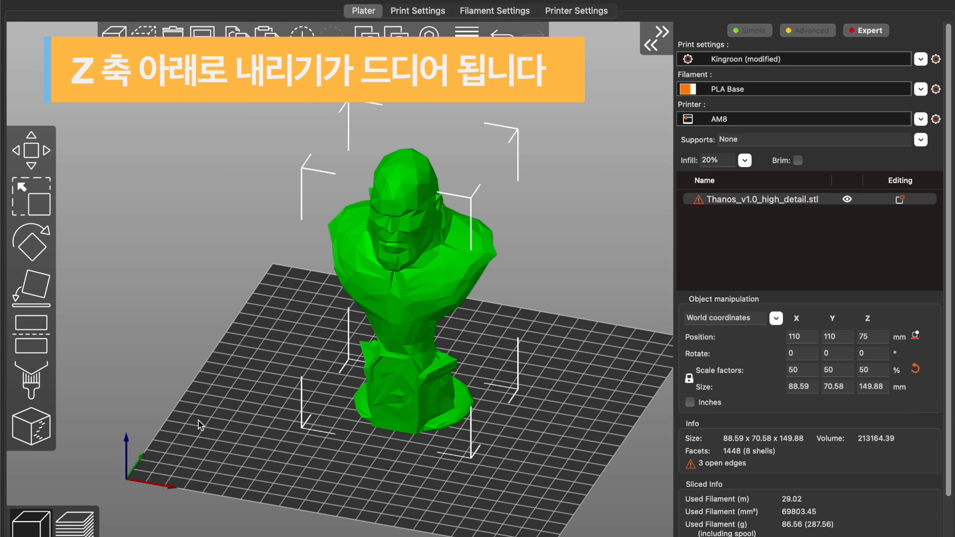
{"action": "key", "text": "m"}
{"action": "left_click_drag", "start_coordinate": [273, 346], "coordinate": [258, 326]}
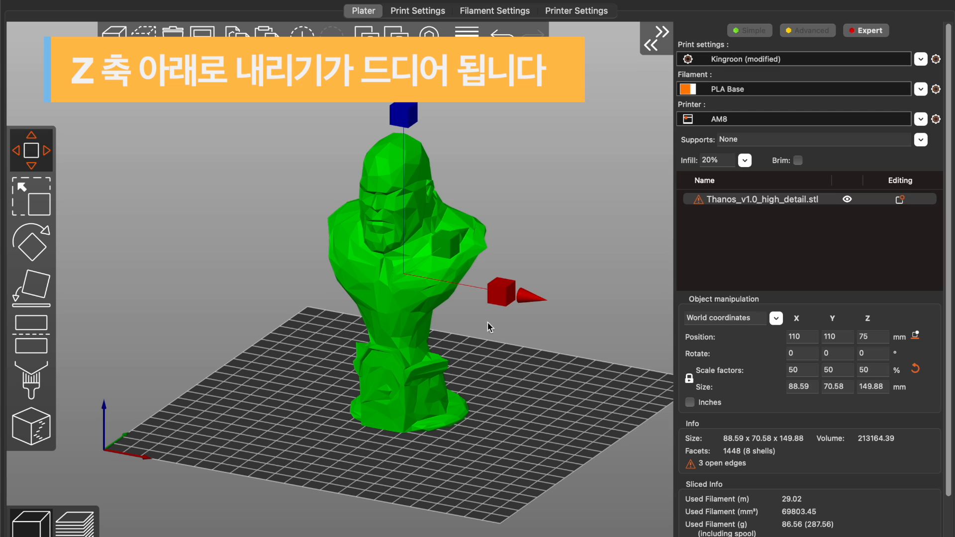
{"action": "left_click", "coordinate": [31, 338]}
{"action": "left_click_drag", "start_coordinate": [409, 255], "coordinate": [403, 288]}
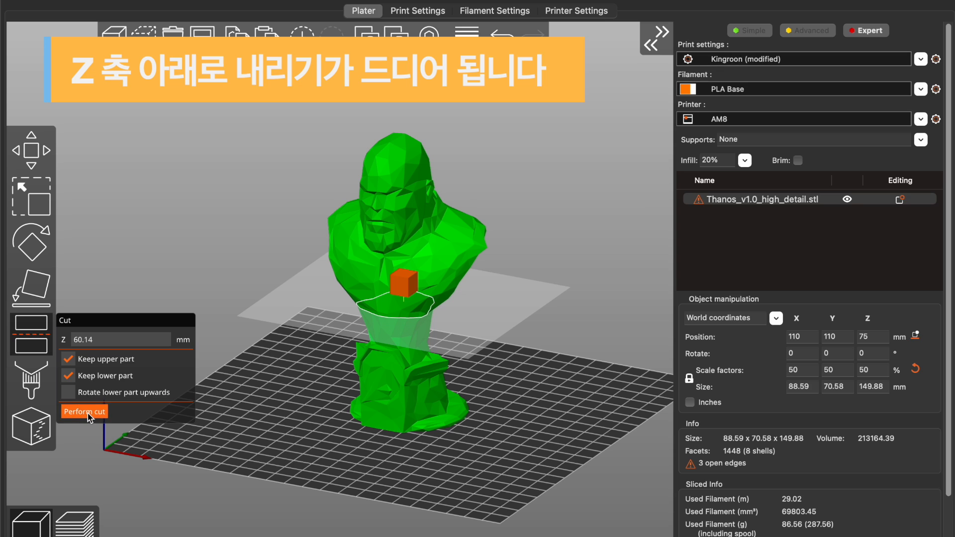
{"action": "left_click", "coordinate": [87, 413]}
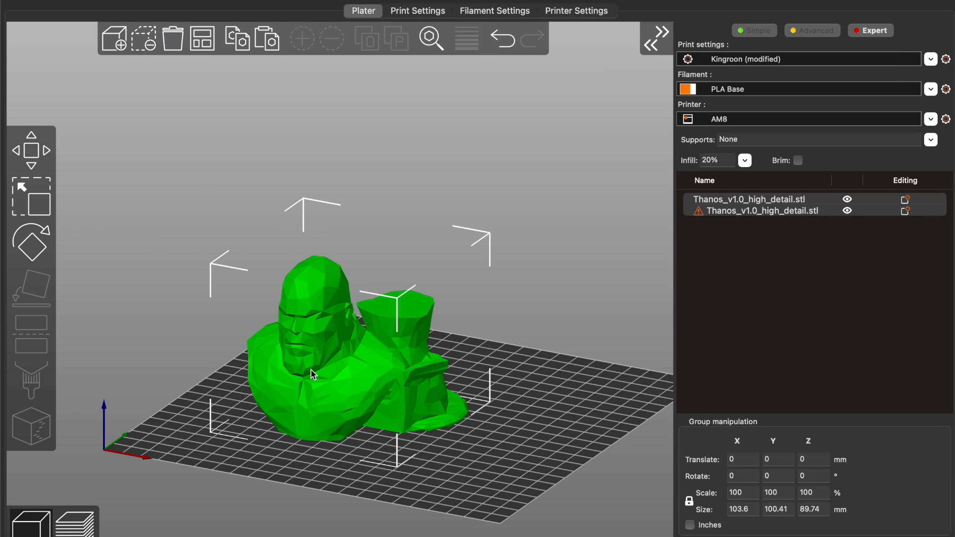
Look over the two separated parts and undo the cut of the bust
{"action": "mouse_move", "coordinate": [311, 370]}
{"action": "left_mouse_down"}
{"action": "mouse_move", "coordinate": [252, 369]}
{"action": "mouse_move", "coordinate": [401, 366]}
{"action": "mouse_move", "coordinate": [316, 383]}
{"action": "left_mouse_up"}
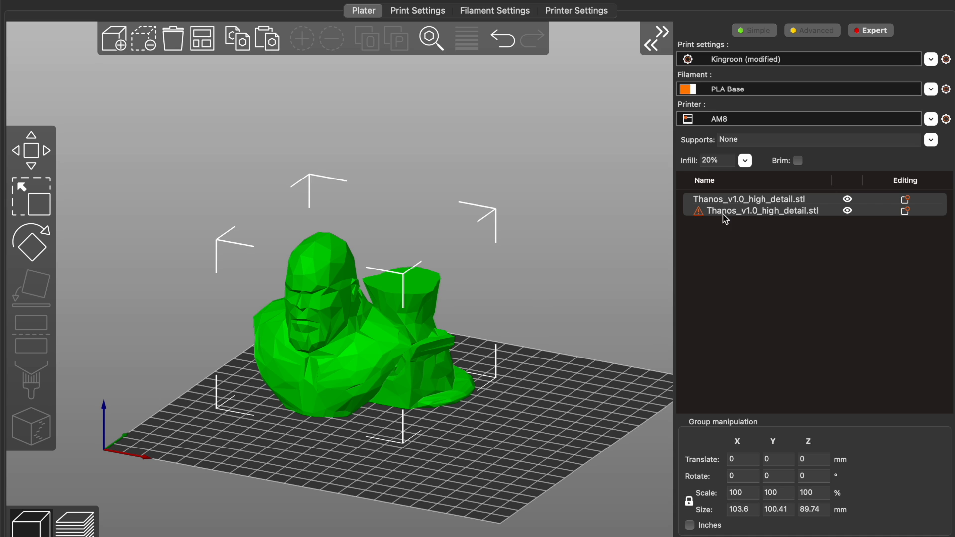
{"action": "left_click", "coordinate": [396, 366]}
{"action": "key", "text": "super+z"}
{"action": "key", "text": "super+z"}
{"action": "key", "text": "super+z"}
{"action": "key", "text": "super+z"}
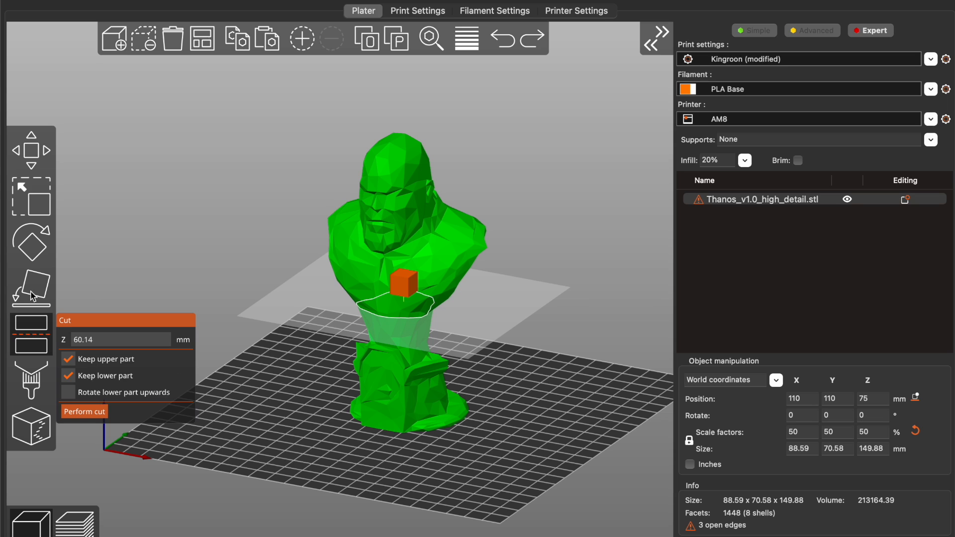
Move the bust down through the print bed to a Z position of -15.77 mm and slice it
{"action": "left_click", "coordinate": [31, 150]}
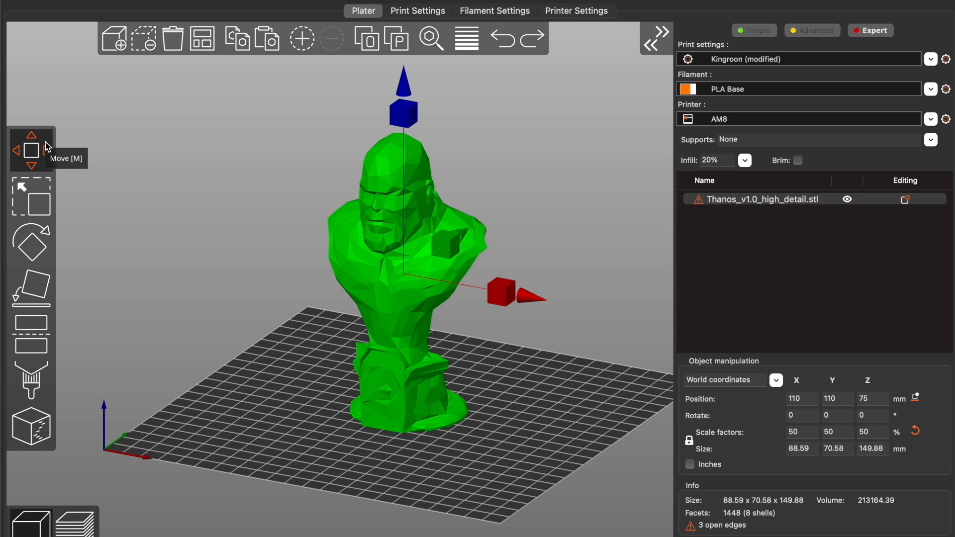
{"action": "left_click_drag", "start_coordinate": [403, 113], "coordinate": [398, 240]}
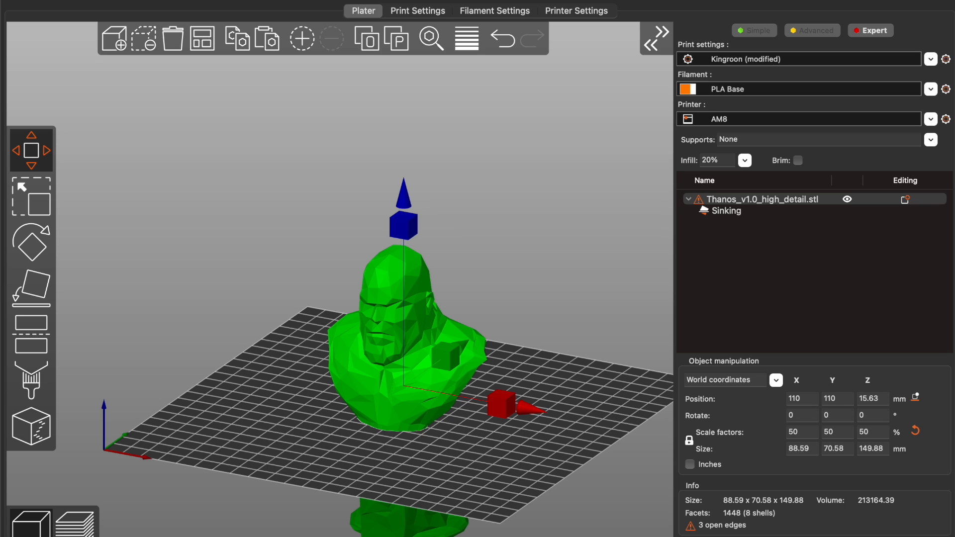
{"action": "left_click_drag", "start_coordinate": [404, 207], "coordinate": [403, 309]}
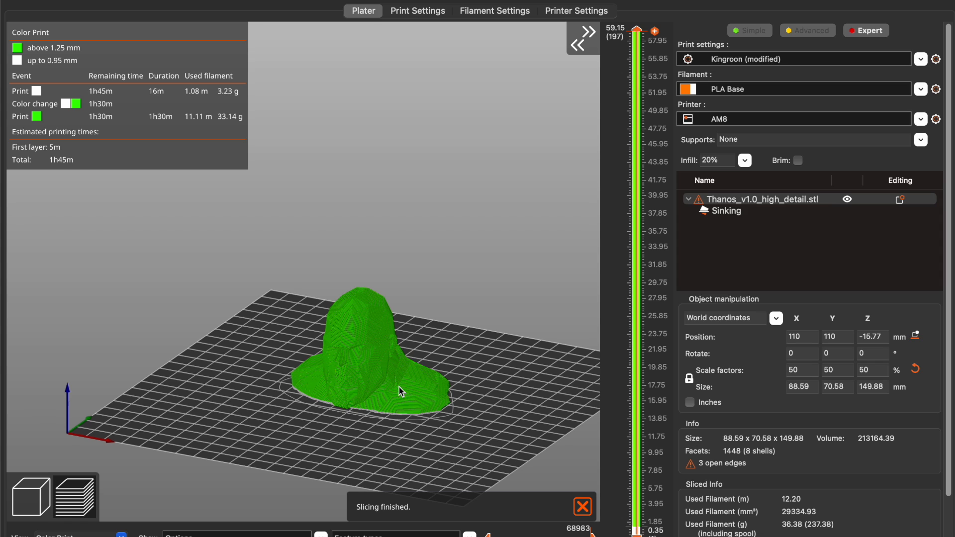
Inspect the sliced preview of the sunken bust up close, from above and from the front
{"action": "scroll", "coordinate": [399, 387], "scroll_direction": "up", "scroll_amount": 8}
{"action": "scroll", "coordinate": [399, 387], "scroll_direction": "down", "scroll_amount": 12}
{"action": "left_click_drag", "start_coordinate": [413, 388], "coordinate": [407, 409]}
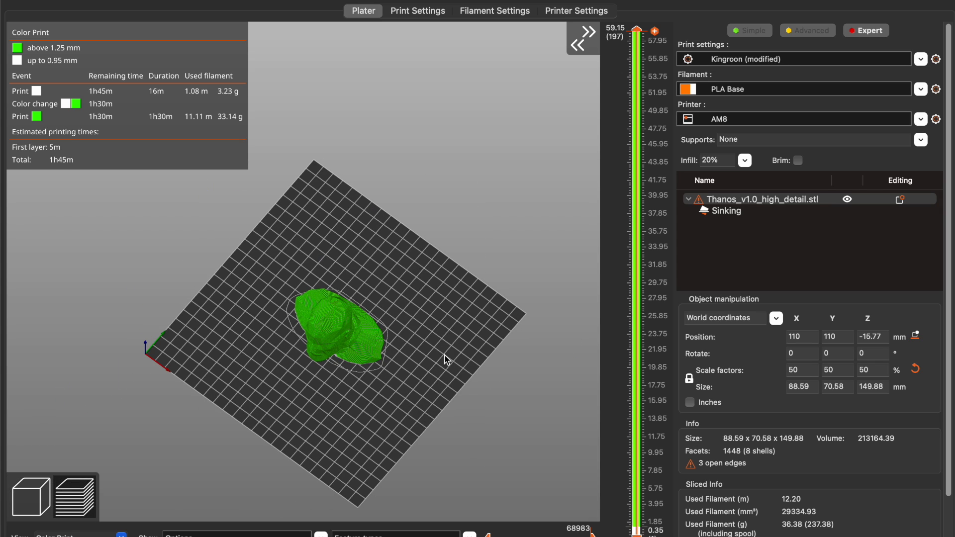
{"action": "left_click_drag", "start_coordinate": [446, 360], "coordinate": [319, 354]}
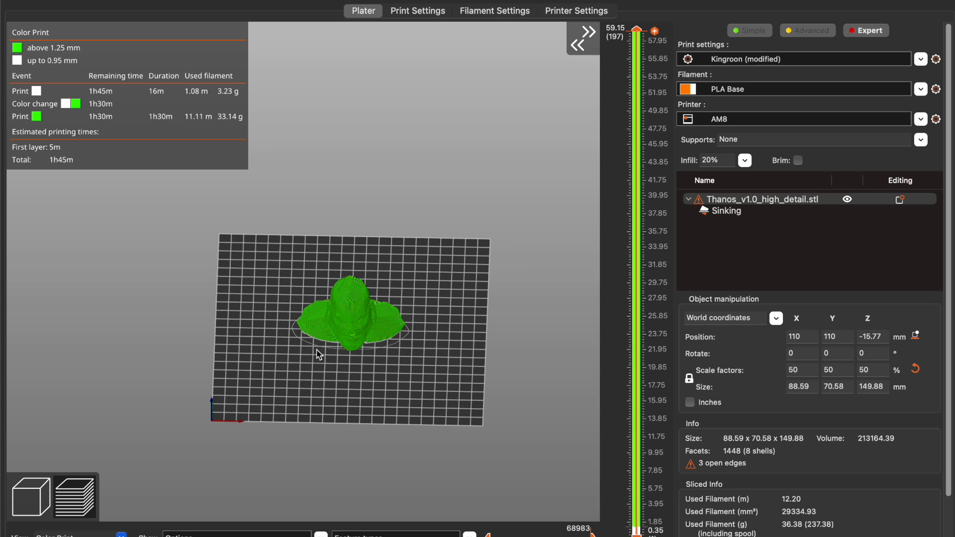
{"action": "scroll", "coordinate": [394, 340], "scroll_direction": "up", "scroll_amount": 3}
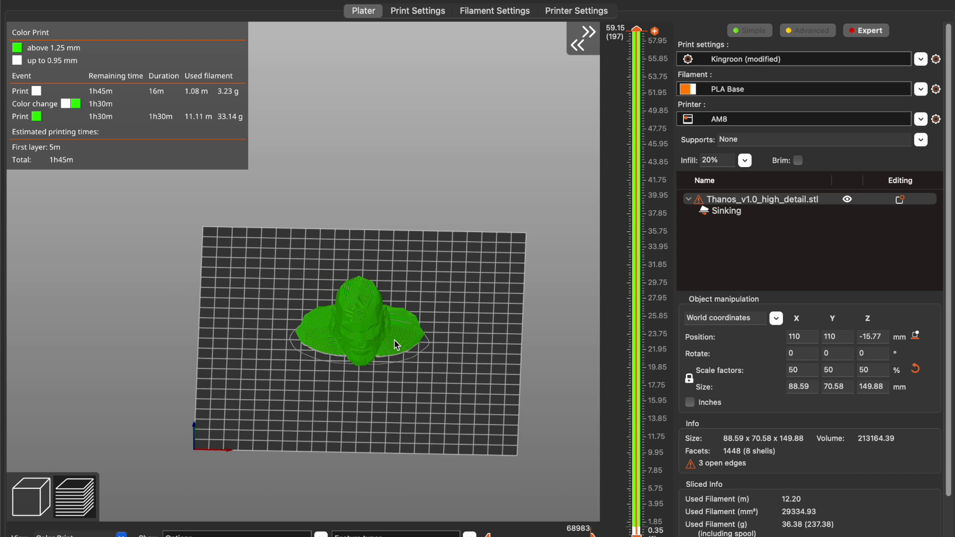
{"action": "left_click_drag", "start_coordinate": [386, 397], "coordinate": [434, 382]}
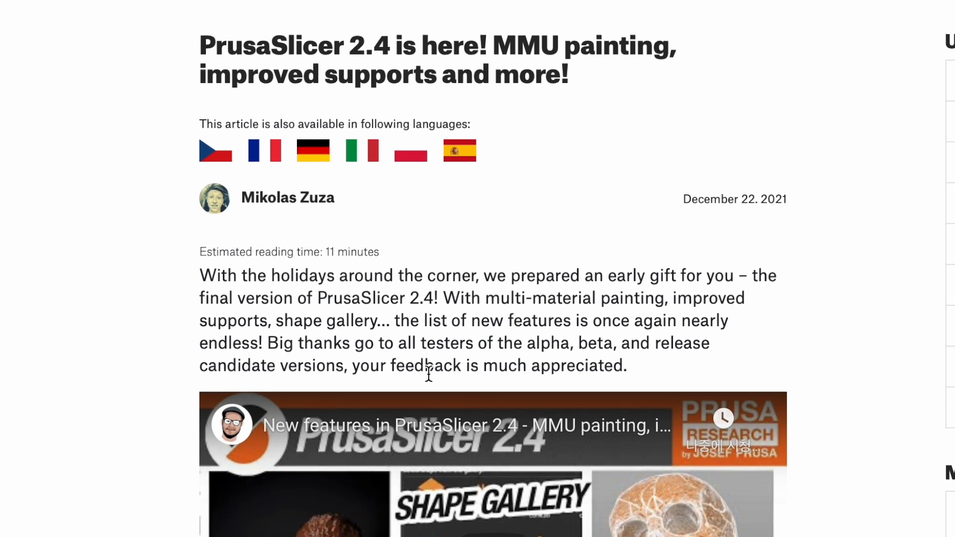
Switch to the PrusaSlicer 2.4 release article and review the What's New overview list of the biggest additions
{"action": "scroll", "coordinate": [428, 373], "scroll_direction": "down", "scroll_amount": 5}
{"action": "scroll", "coordinate": [430, 382], "scroll_direction": "down", "scroll_amount": 4}
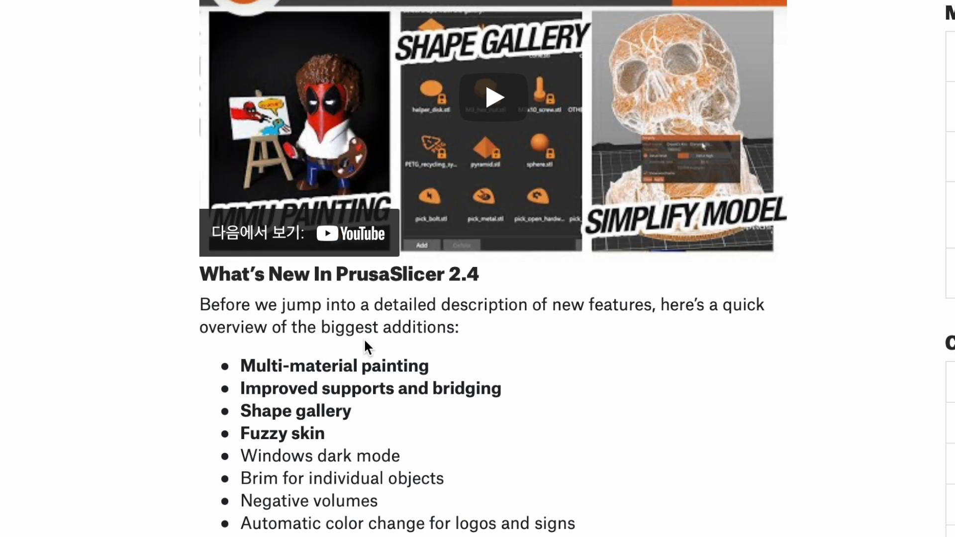
{"action": "left_click_drag", "start_coordinate": [364, 341], "coordinate": [398, 535]}
{"action": "left_click", "coordinate": [530, 402]}
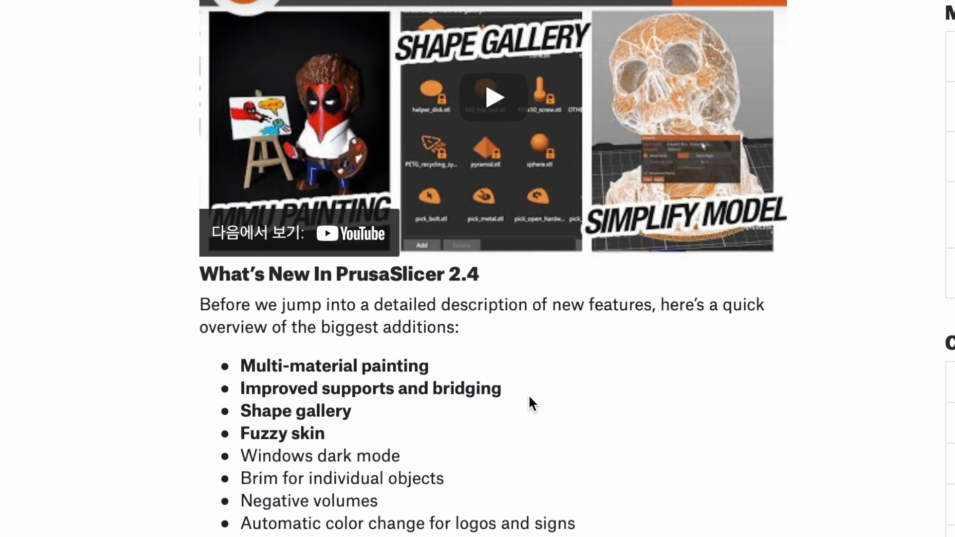